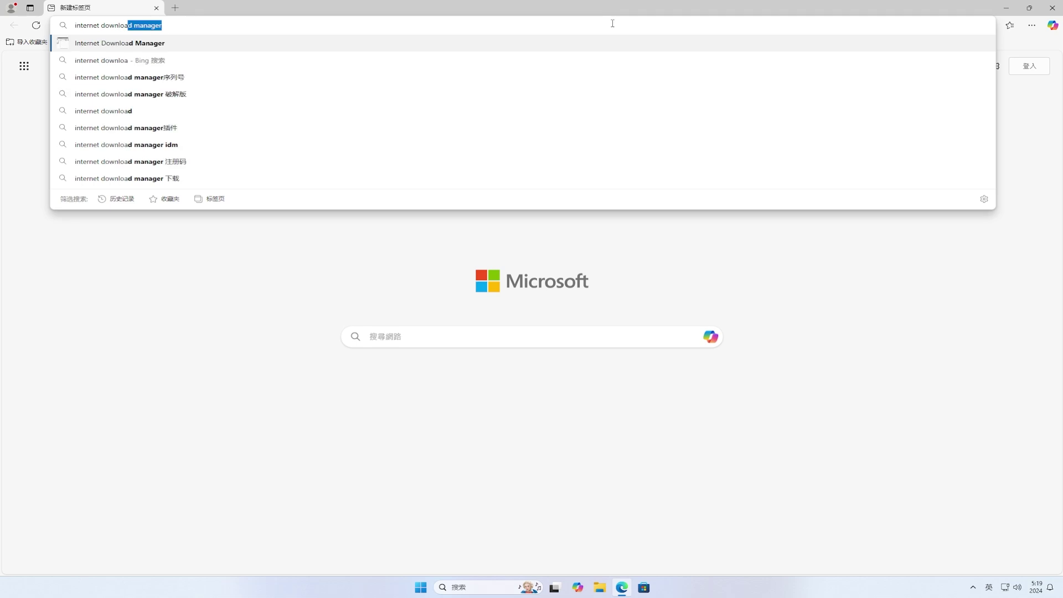
- Search Bing for internet download manager and download the installer idman642build26.exe from its download page
{"action": "type", "text": "manager"}
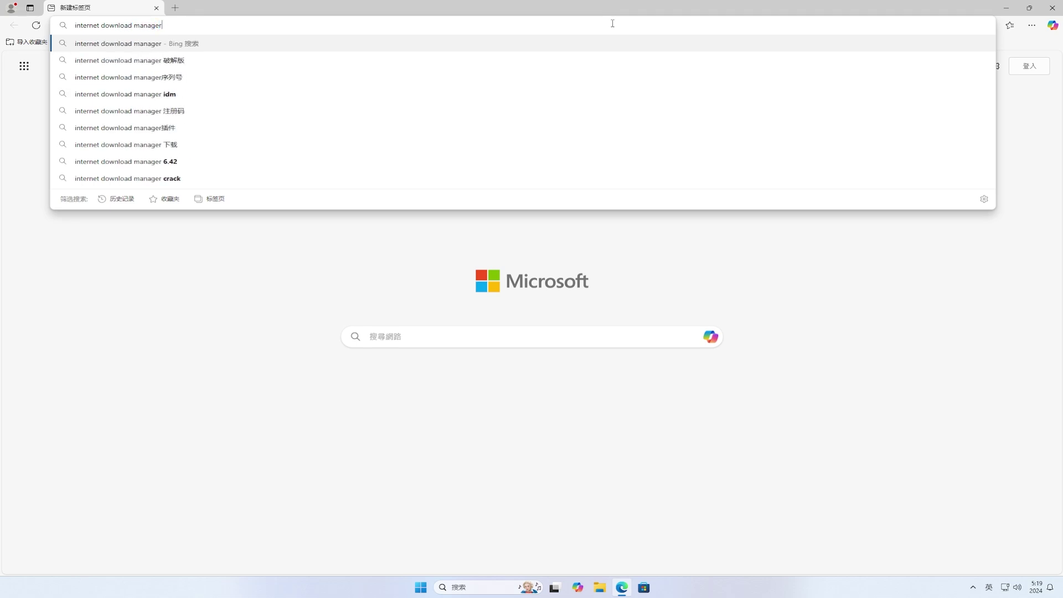
{"action": "key", "text": "Return"}
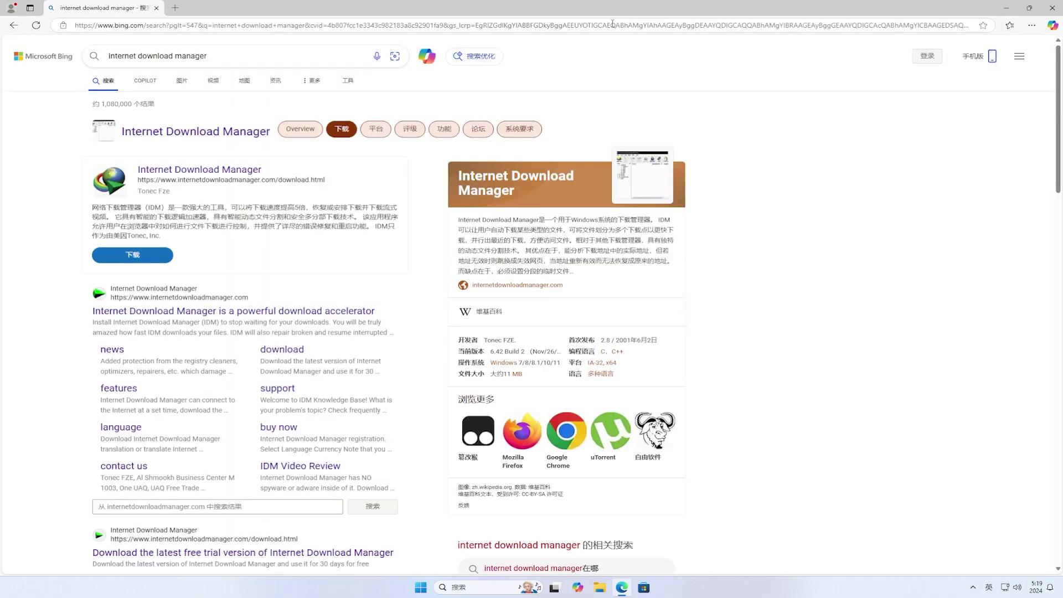
{"action": "left_click", "coordinate": [296, 353]}
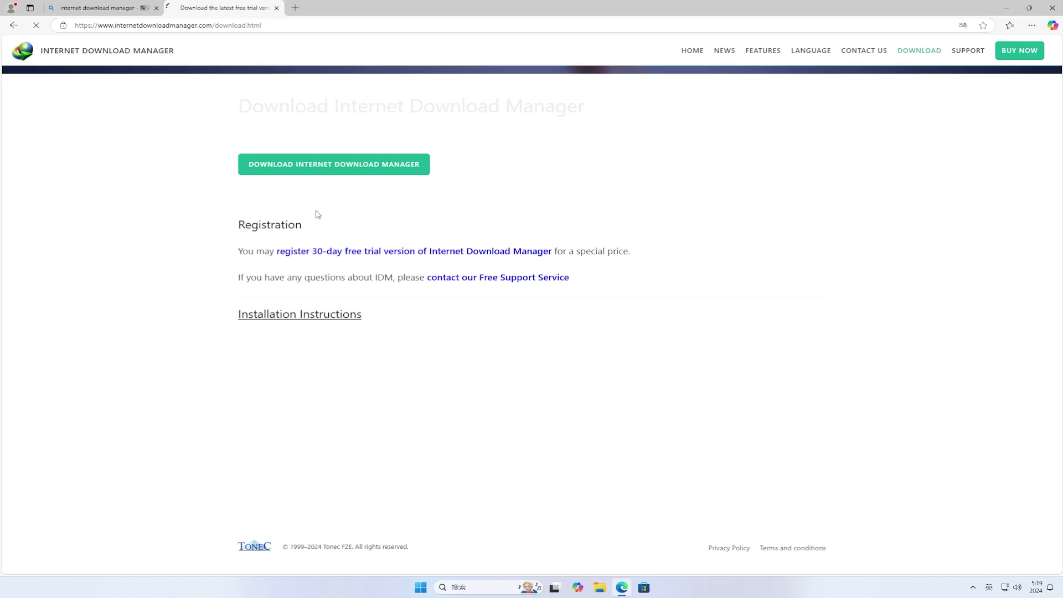
{"action": "left_click", "coordinate": [327, 167]}
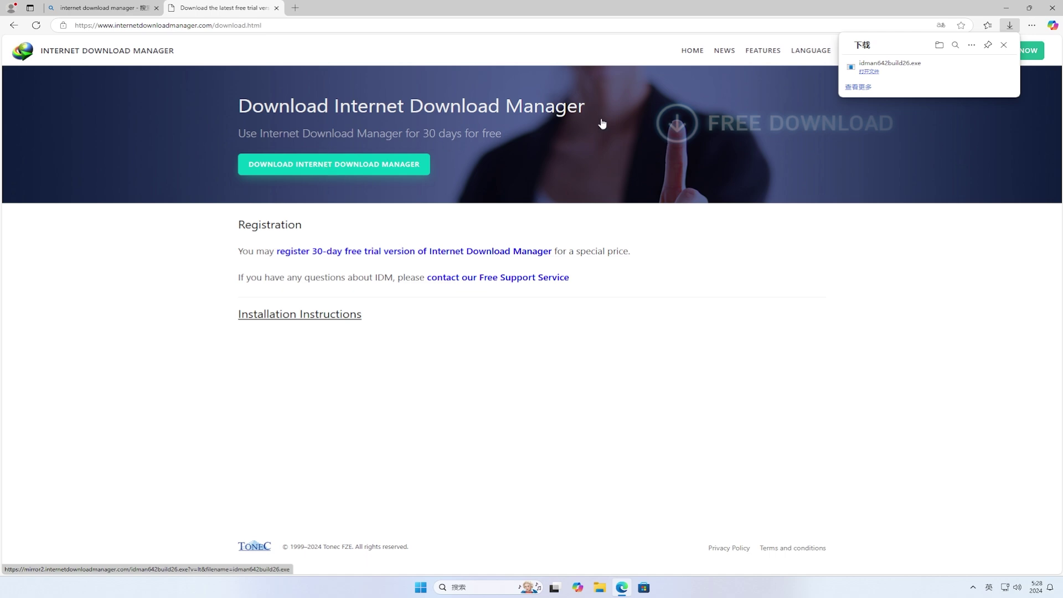
- Run the downloaded IDM installer, approve the UAC prompt and confirm the setup language
{"action": "left_click", "coordinate": [869, 72]}
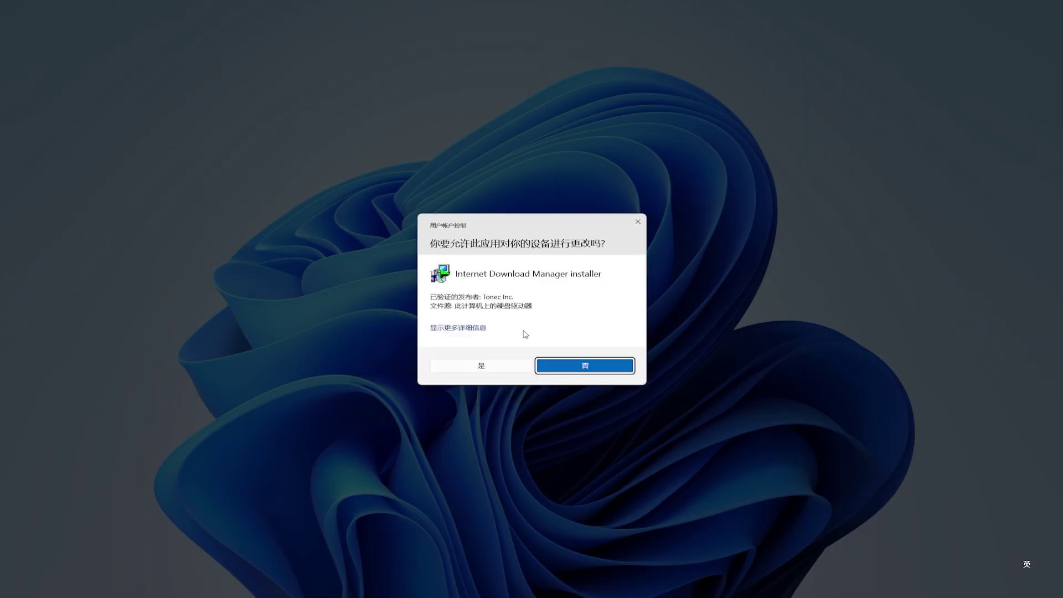
{"action": "left_click", "coordinate": [484, 365]}
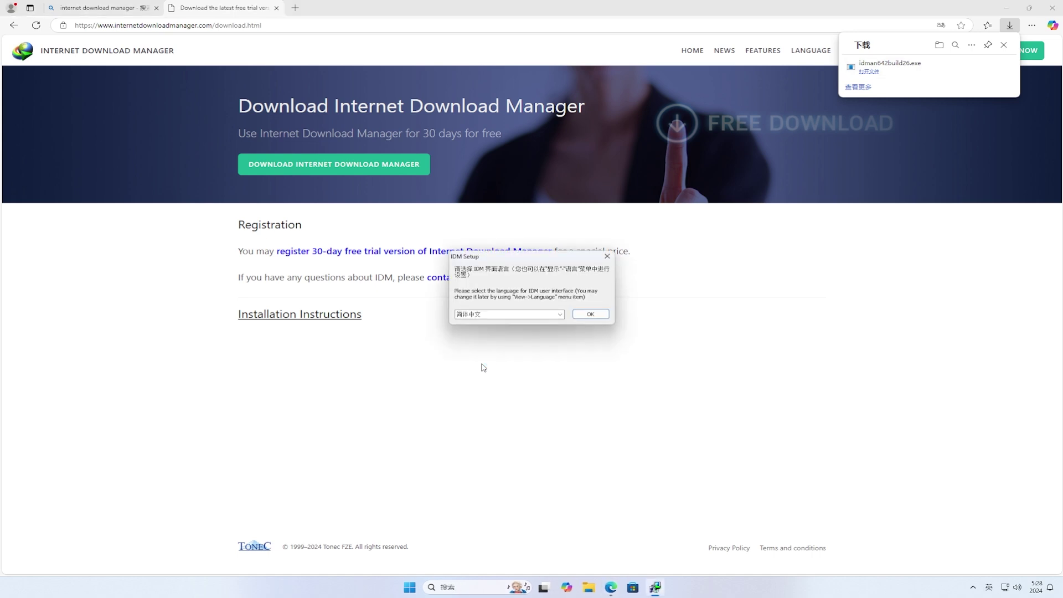
{"action": "left_click", "coordinate": [590, 314]}
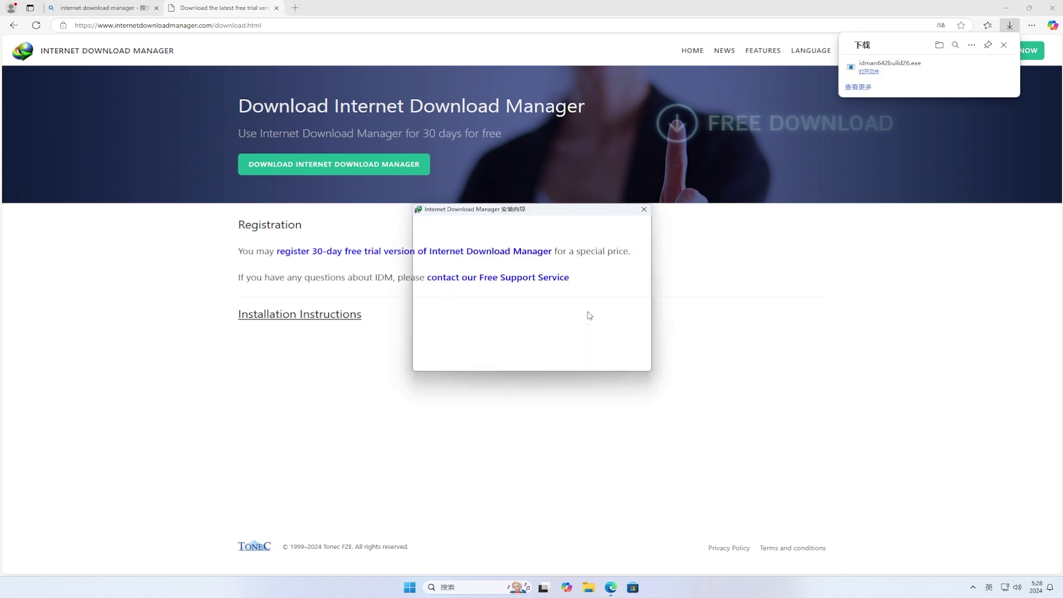
- Accept the license, keep the default install folder, install IDM and finish the wizard
{"action": "left_click", "coordinate": [578, 363]}
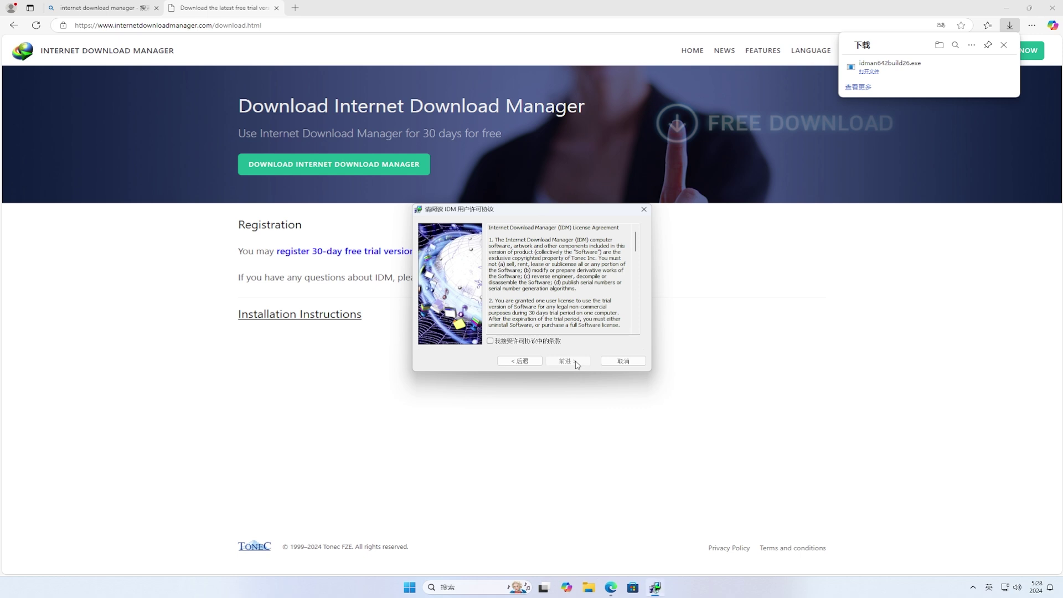
{"action": "left_click", "coordinate": [551, 345]}
{"action": "left_click", "coordinate": [569, 360]}
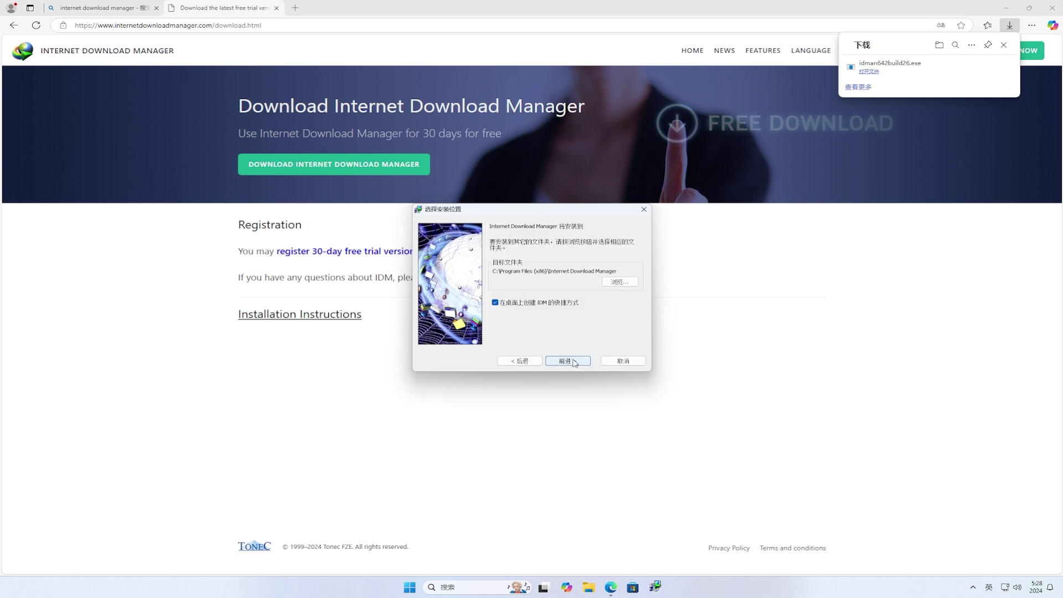
{"action": "left_click", "coordinate": [574, 362]}
{"action": "left_click", "coordinate": [573, 362]}
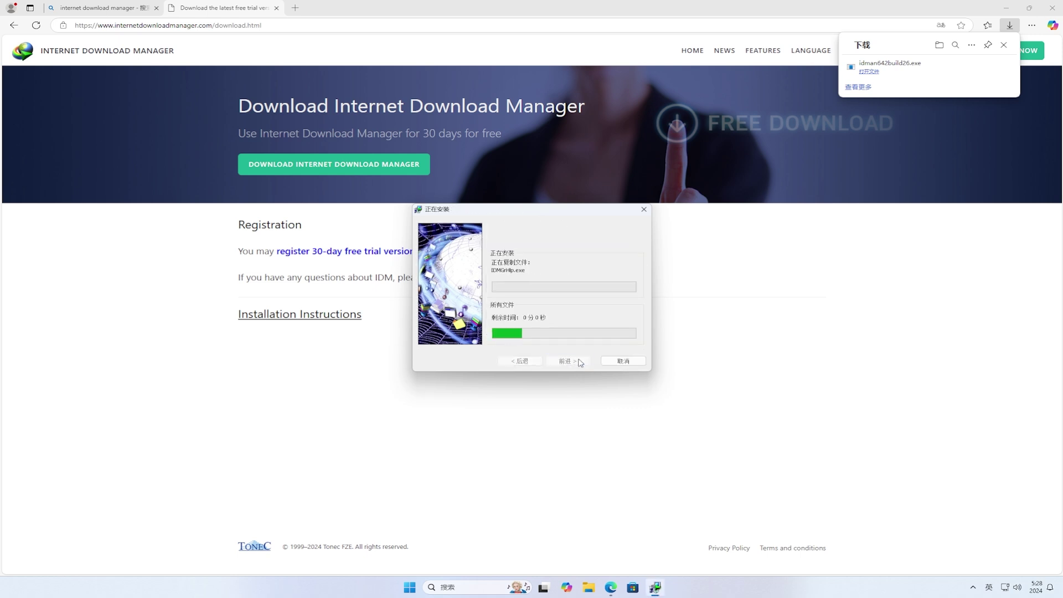
{"action": "left_click", "coordinate": [1006, 6]}
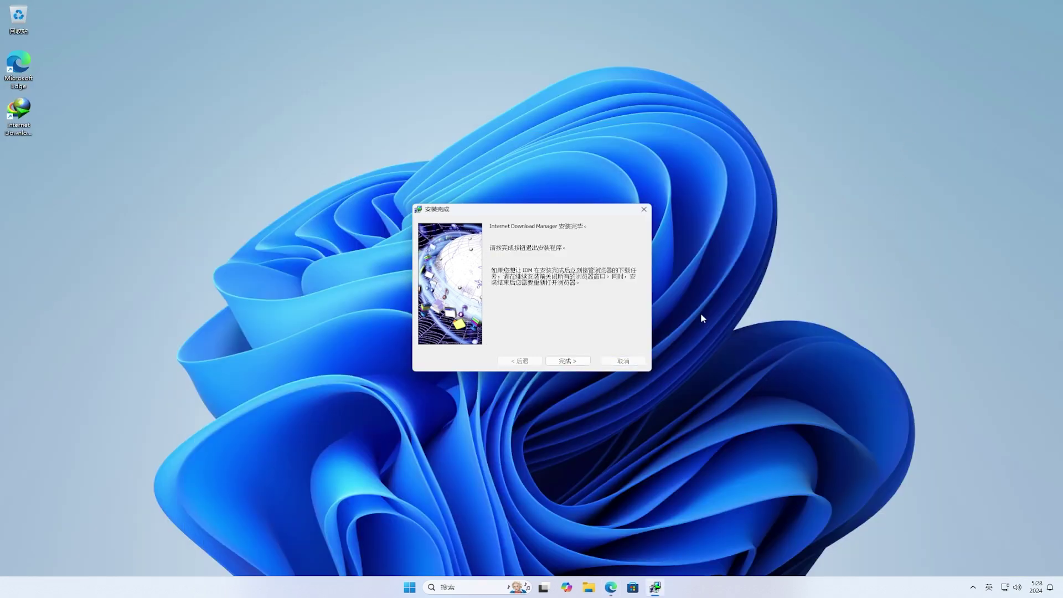
{"action": "left_click", "coordinate": [578, 363]}
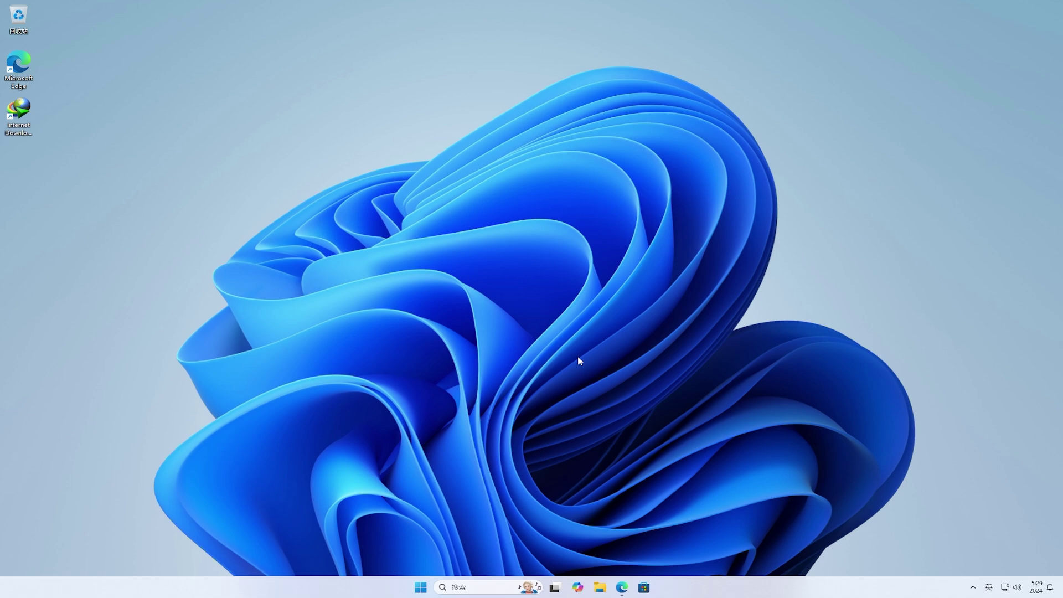
- Enable the IDM Integration Module extension in Edge via the extension-added notice
{"action": "left_click", "coordinate": [622, 587]}
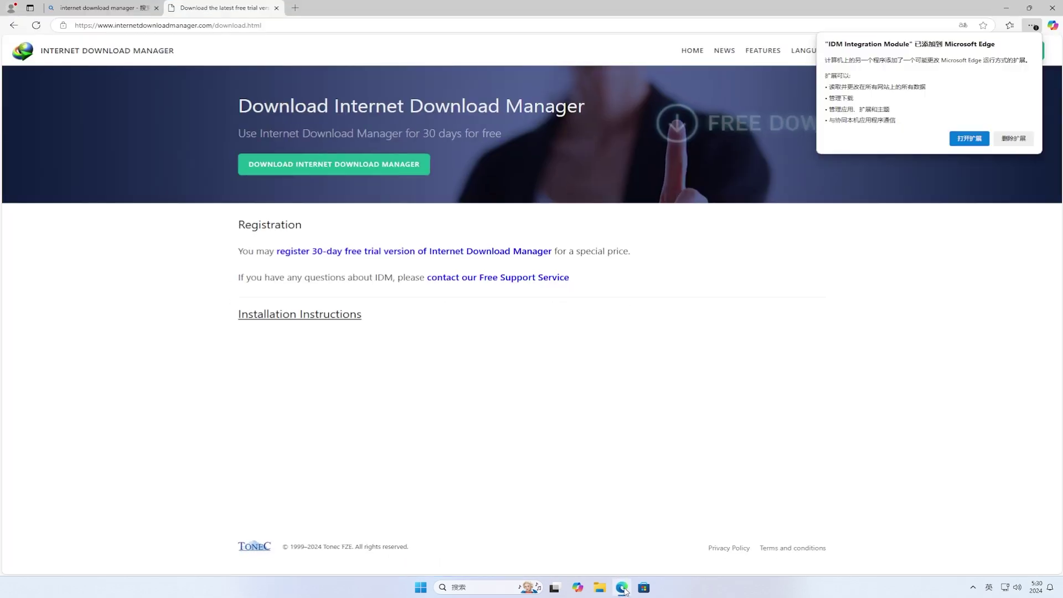
{"action": "left_click", "coordinate": [969, 139]}
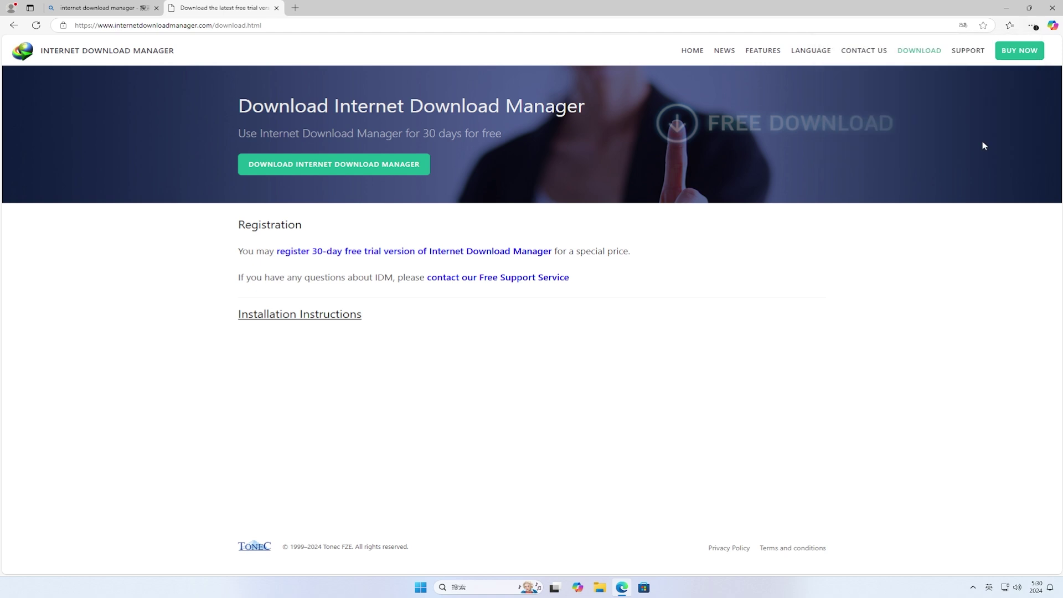
{"action": "left_click", "coordinate": [1010, 25]}
{"action": "left_click", "coordinate": [1011, 25]}
{"action": "left_click", "coordinate": [1033, 25]}
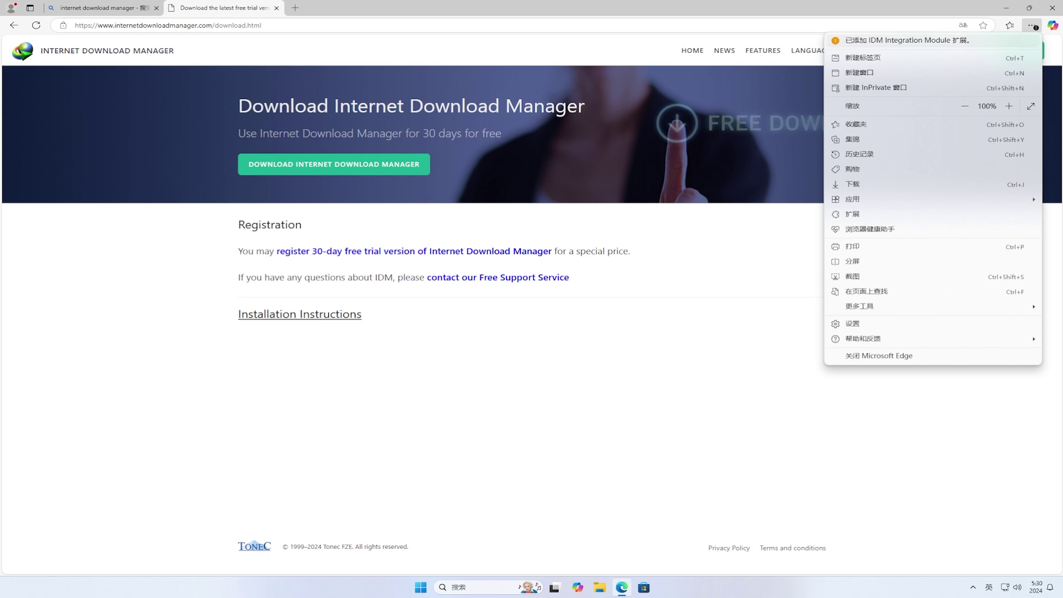
{"action": "left_click", "coordinate": [963, 43]}
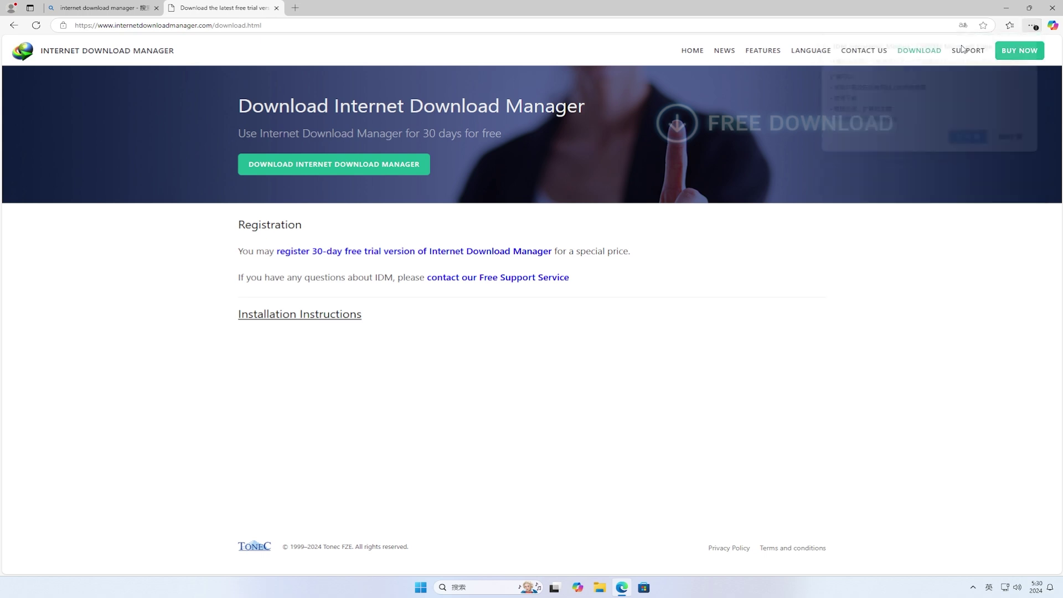
{"action": "left_click", "coordinate": [970, 138]}
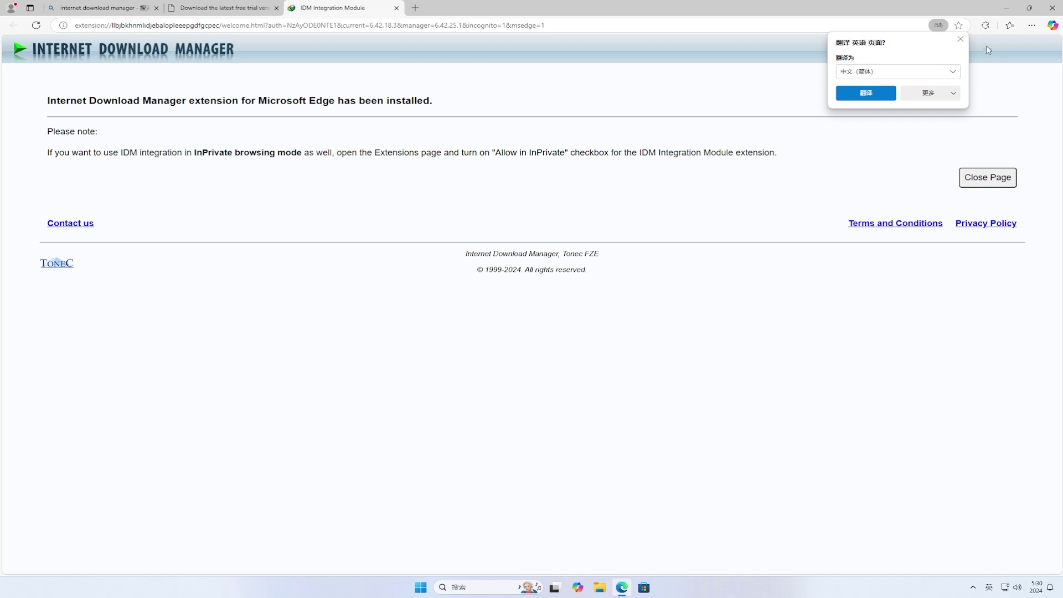
- Pin IDM Integration Module to the Edge toolbar and open a blank new tab
{"action": "left_click", "coordinate": [986, 25]}
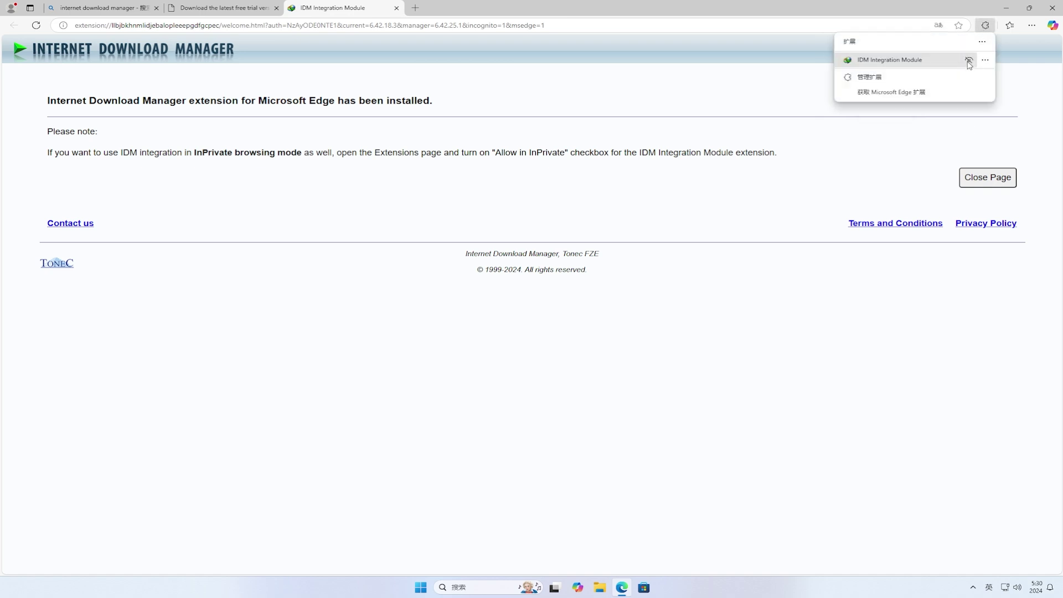
{"action": "left_click", "coordinate": [969, 59]}
{"action": "left_click", "coordinate": [1027, 72]}
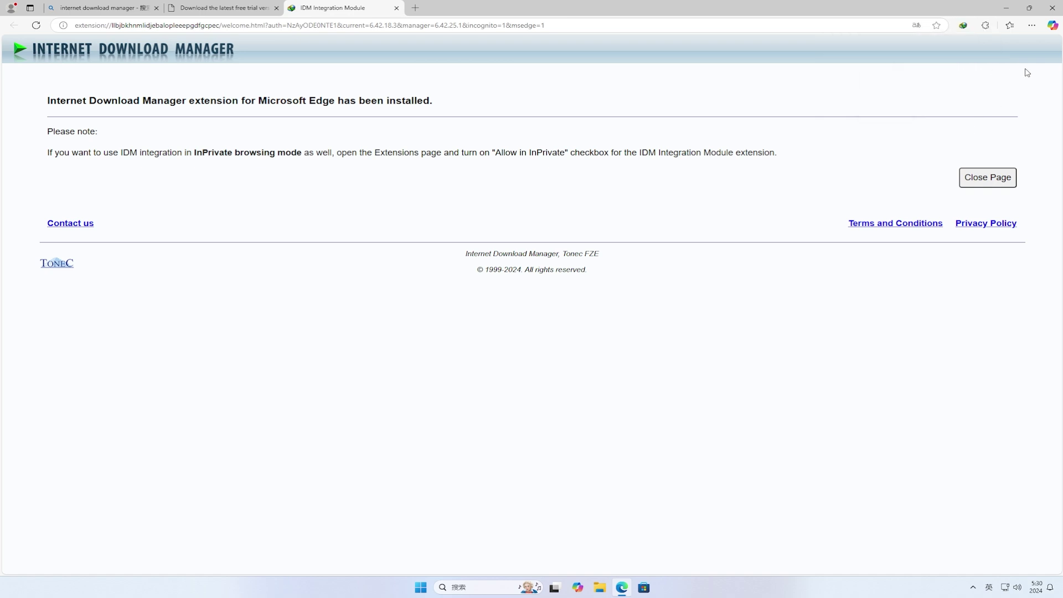
{"action": "left_click", "coordinate": [416, 7]}
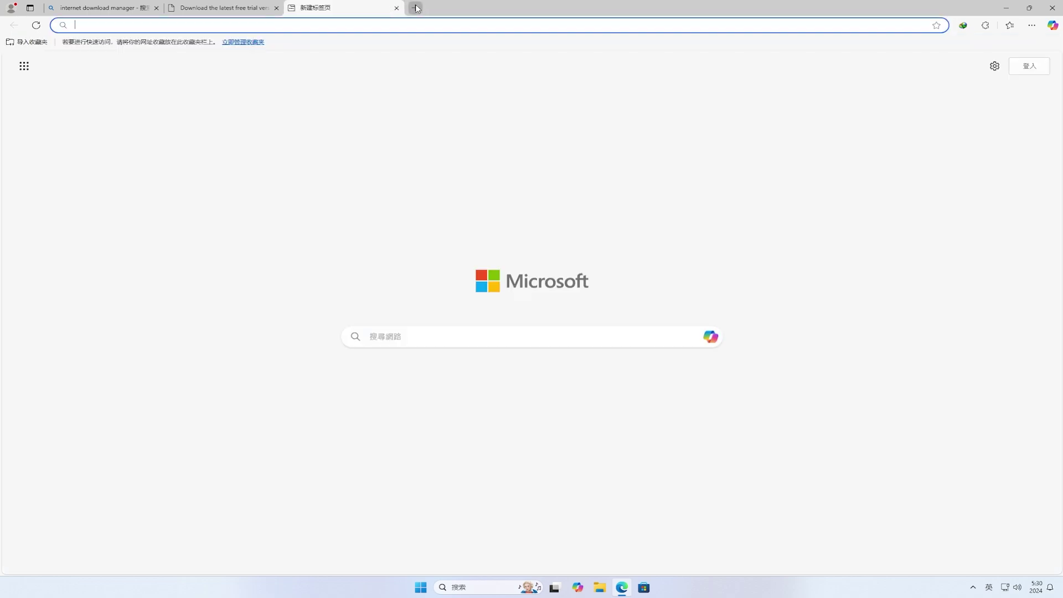
{"action": "type", "text": "www."}
{"action": "key", "text": "Return"}
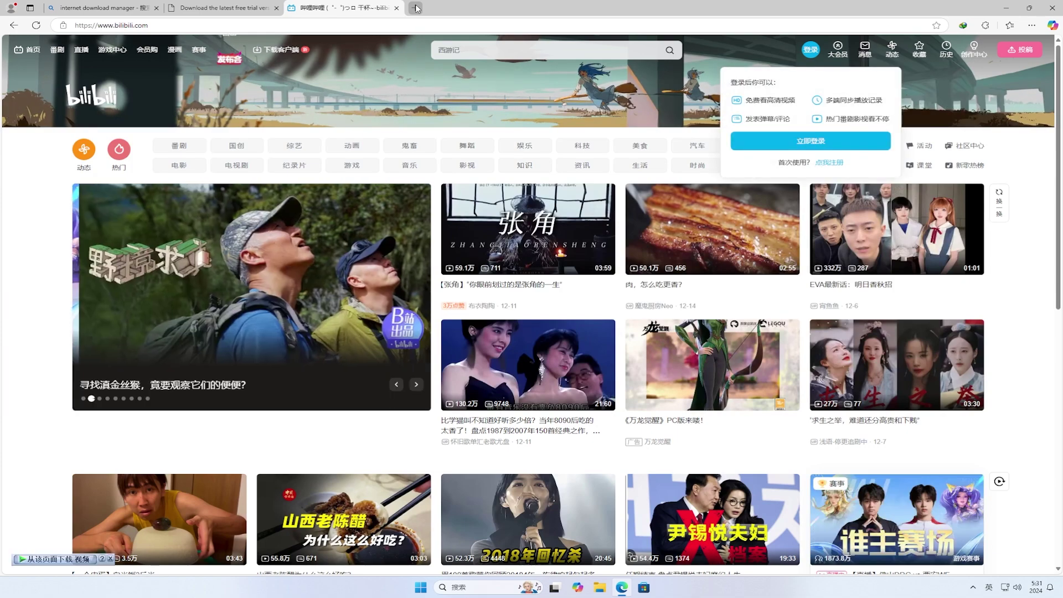
{"action": "left_click", "coordinate": [415, 8]}
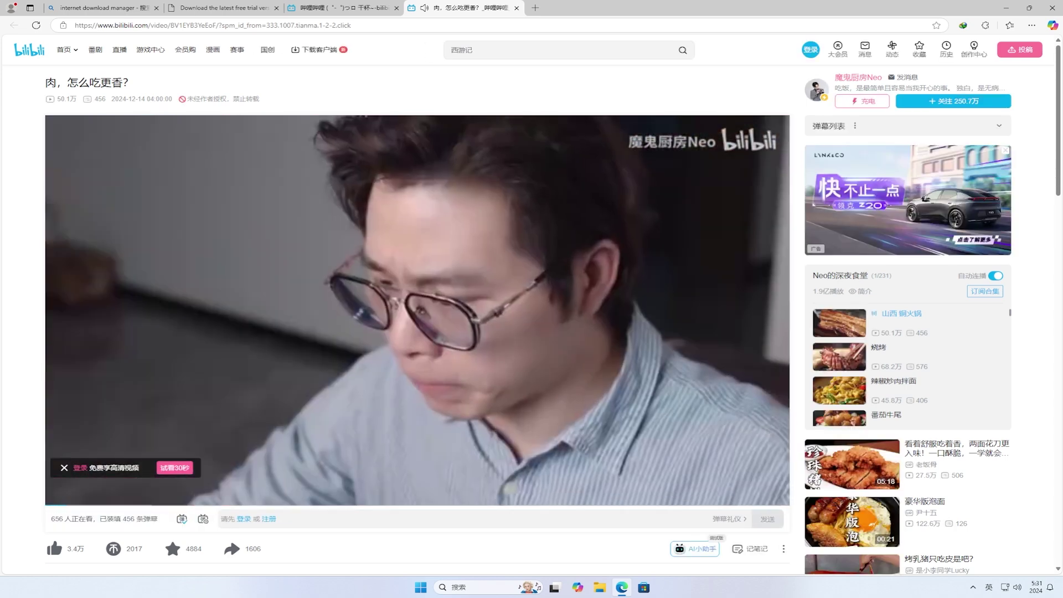
{"action": "key", "text": "space"}
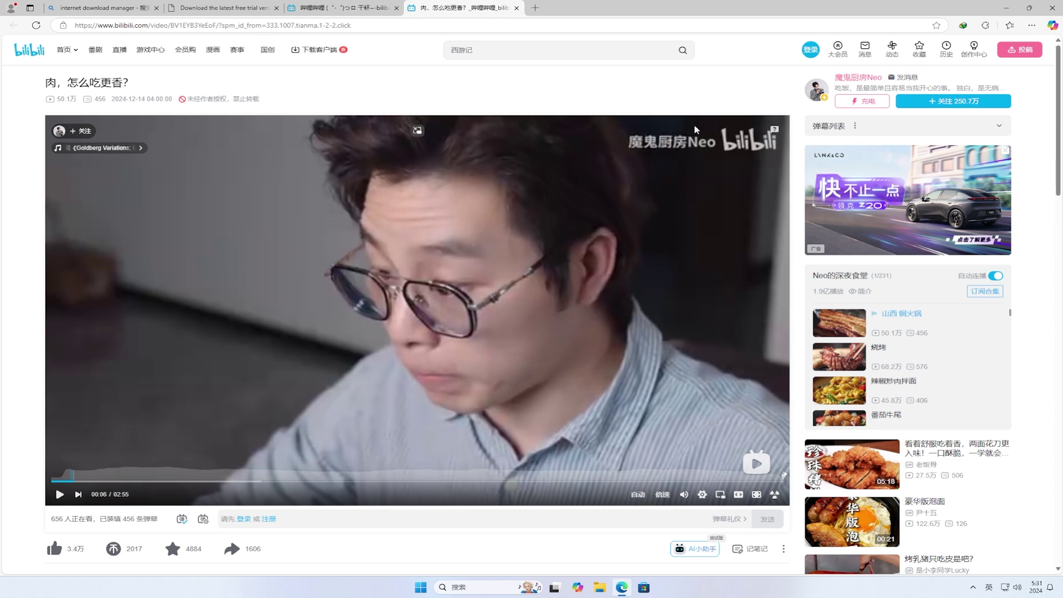
- Log into Bilibili by QR code, mute the video and pause it at 00:52
{"action": "left_click", "coordinate": [813, 52]}
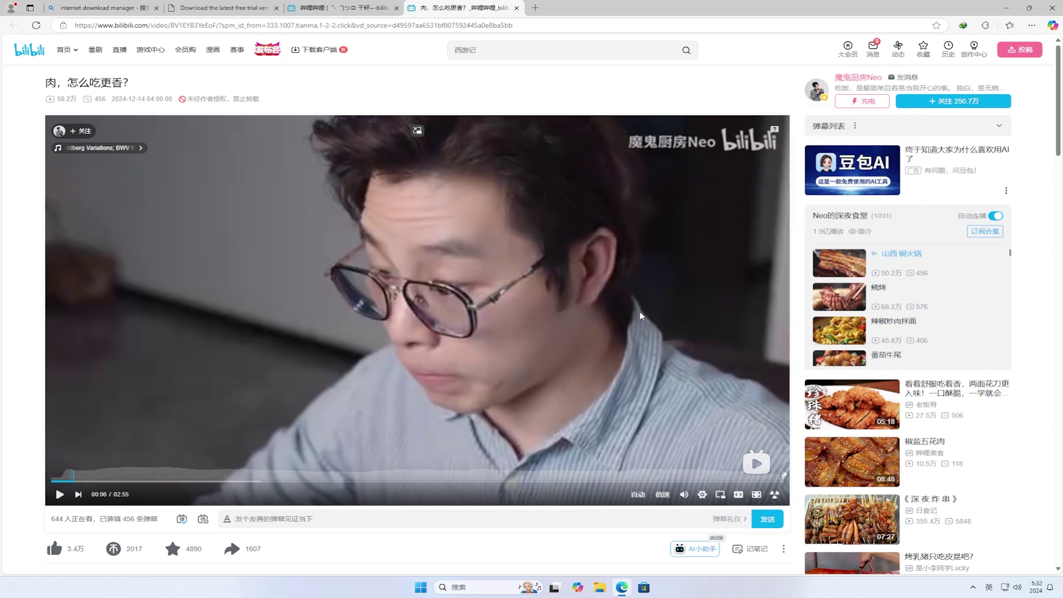
{"action": "key", "text": "m"}
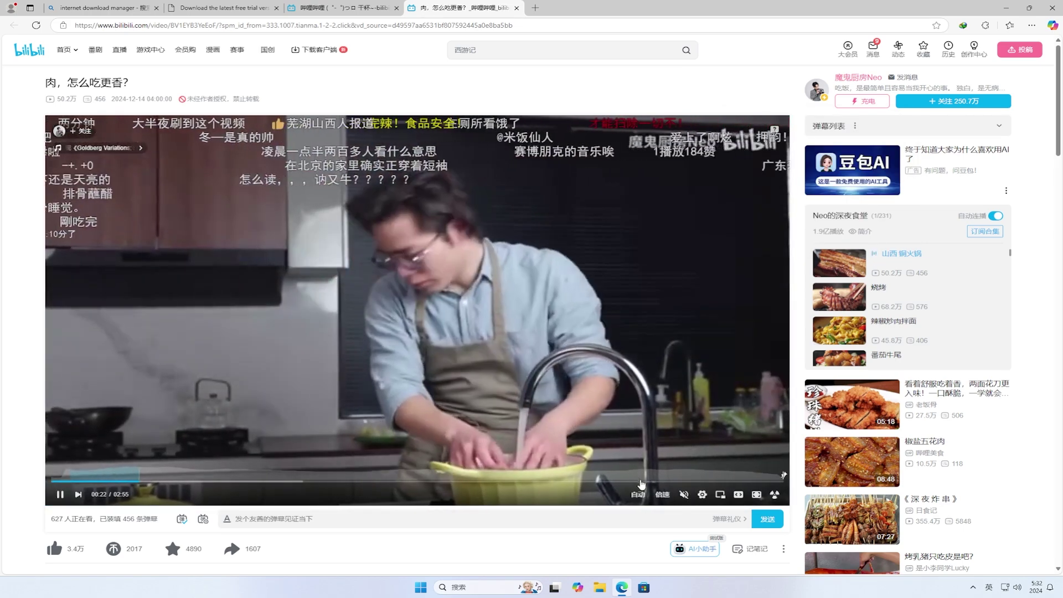
{"action": "mouse_move", "coordinate": [644, 496]}
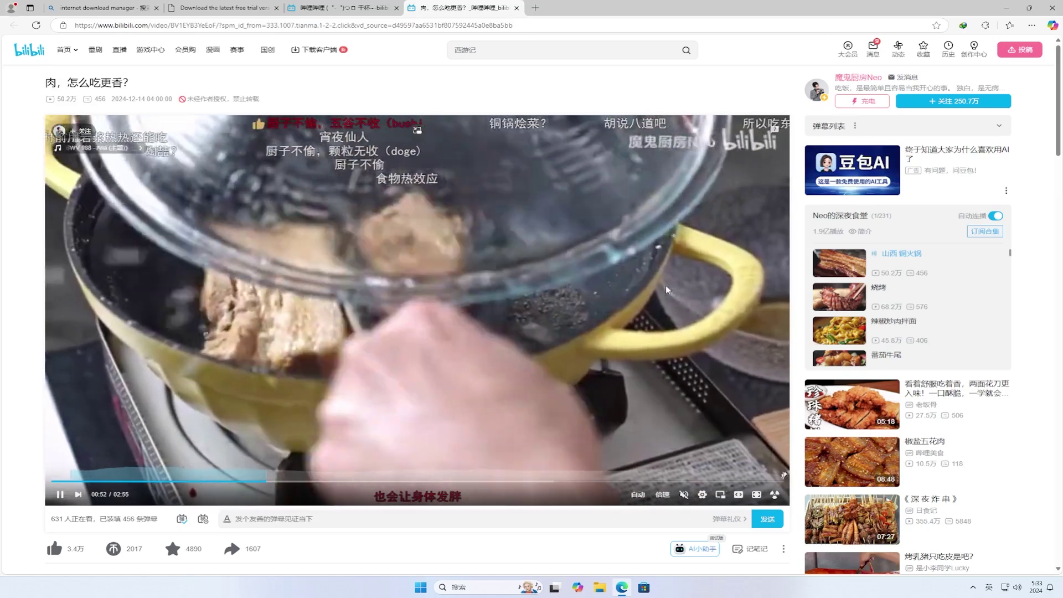
{"action": "left_click", "coordinate": [667, 290]}
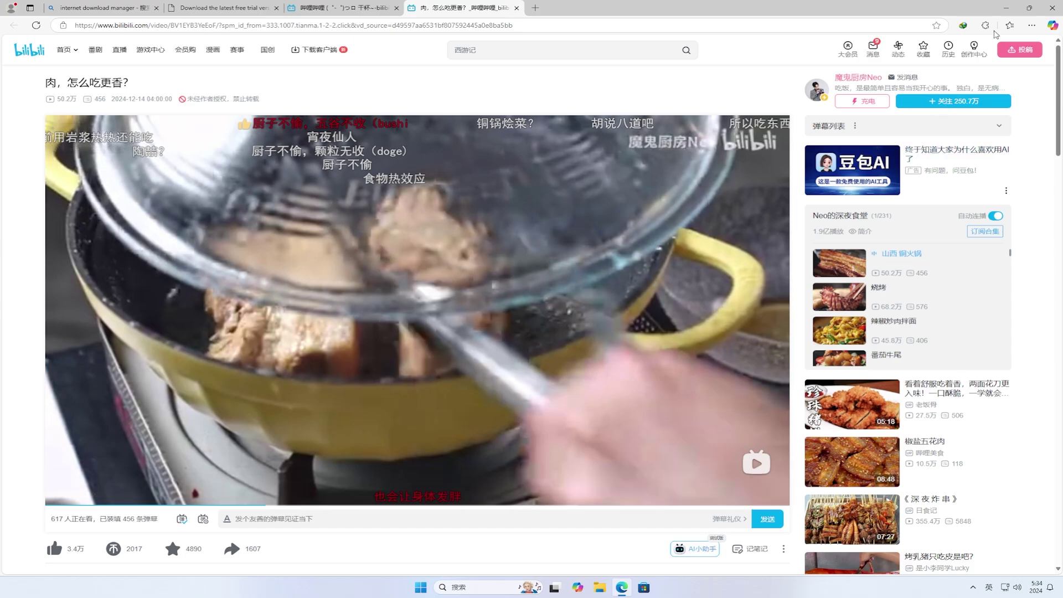
- Launch IDM from the desktop, turn off the startup tip, and bring up 下载 > 选项
{"action": "left_click", "coordinate": [1007, 8]}
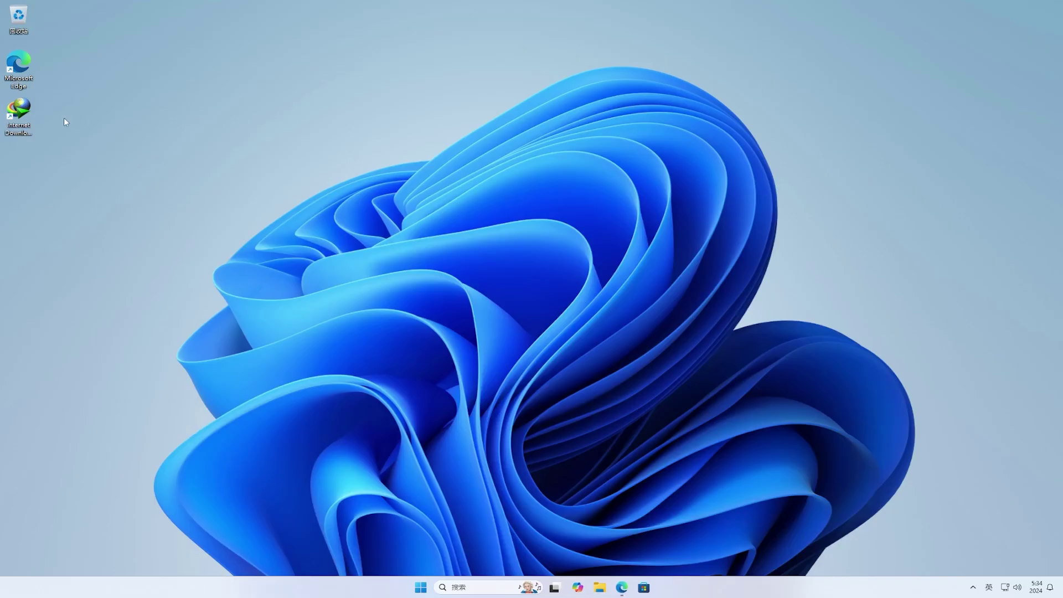
{"action": "double_click", "coordinate": [31, 113]}
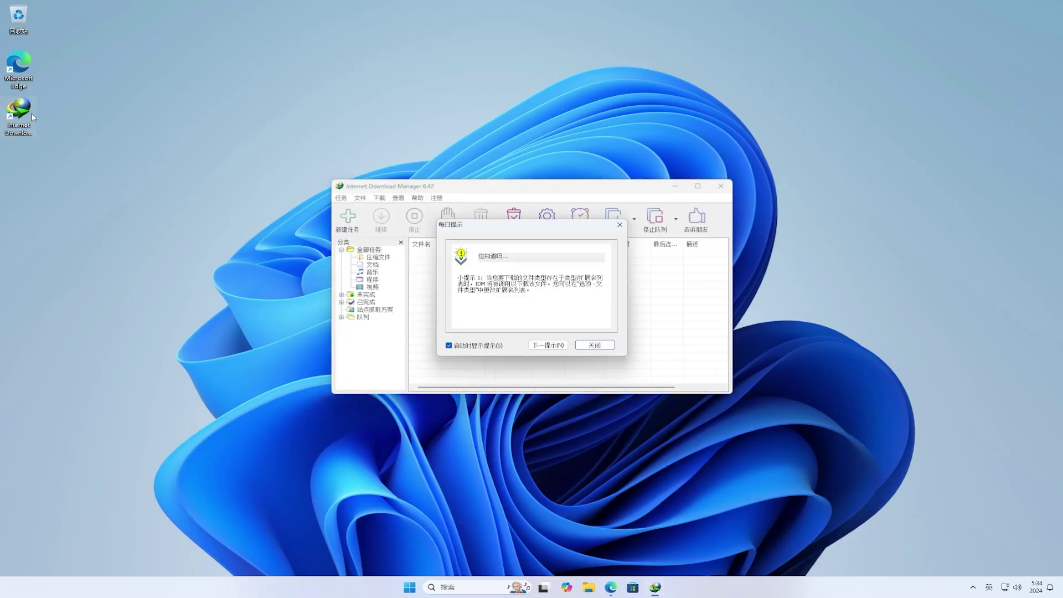
{"action": "left_click", "coordinate": [477, 346]}
{"action": "left_click", "coordinate": [594, 346]}
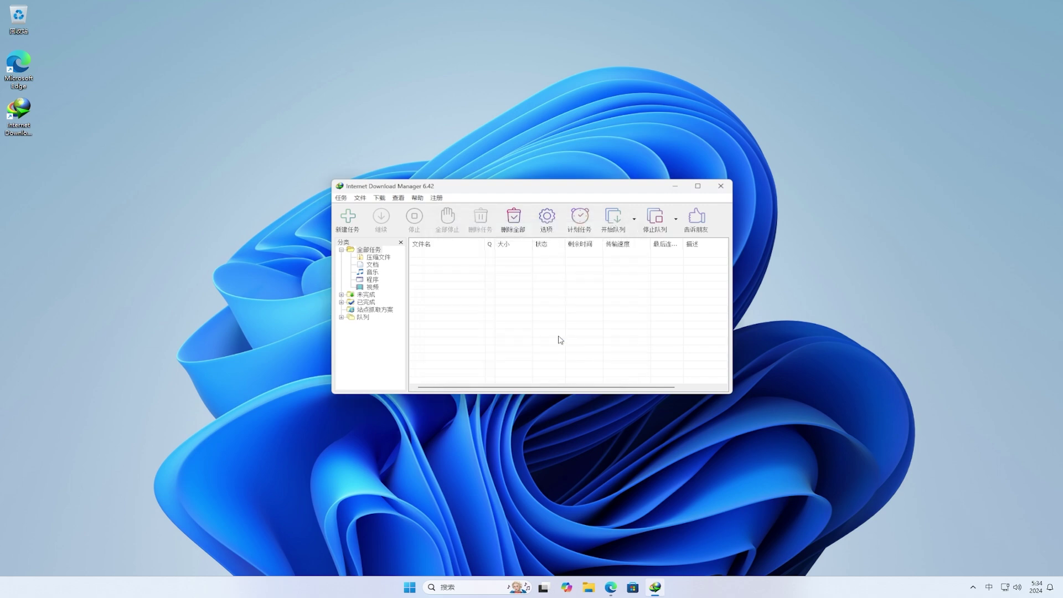
{"action": "left_click", "coordinate": [380, 198]}
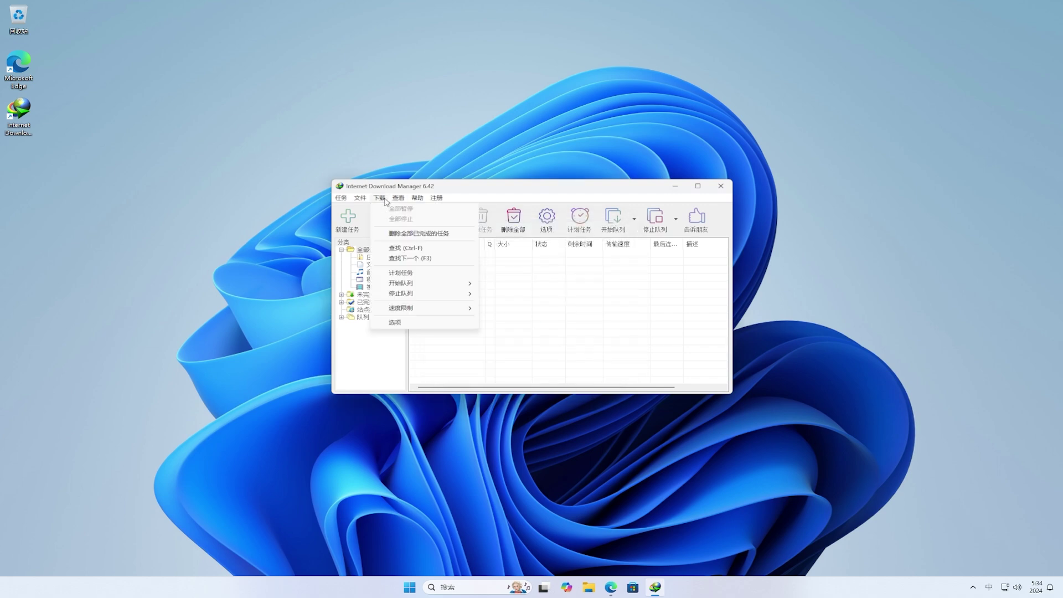
{"action": "left_click", "coordinate": [472, 324]}
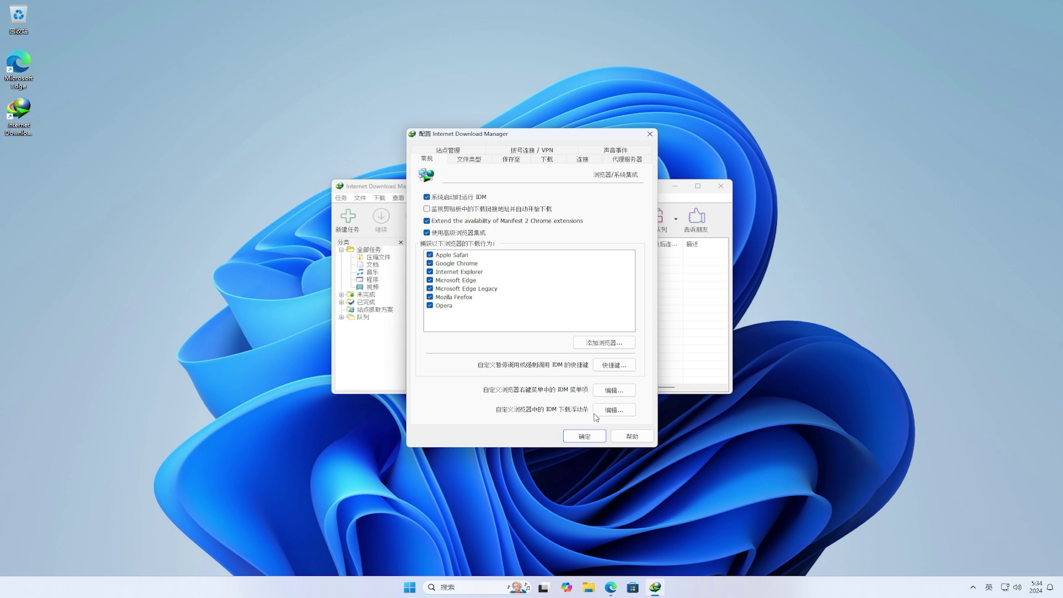
- Add M4S and XS to the file types the IDM download floating bar detects
{"action": "left_click", "coordinate": [625, 413]}
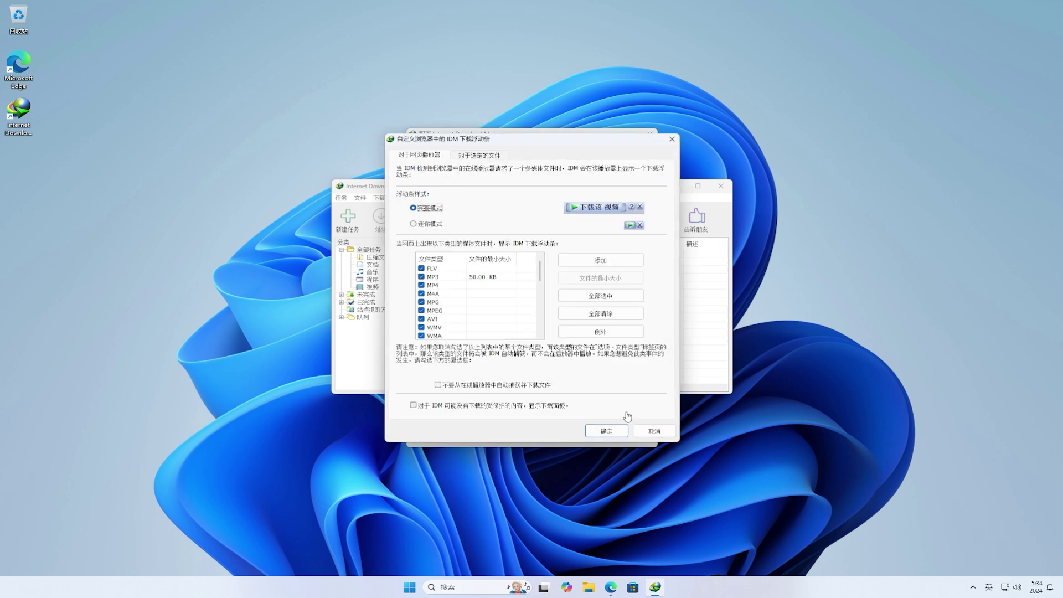
{"action": "left_click", "coordinate": [610, 263]}
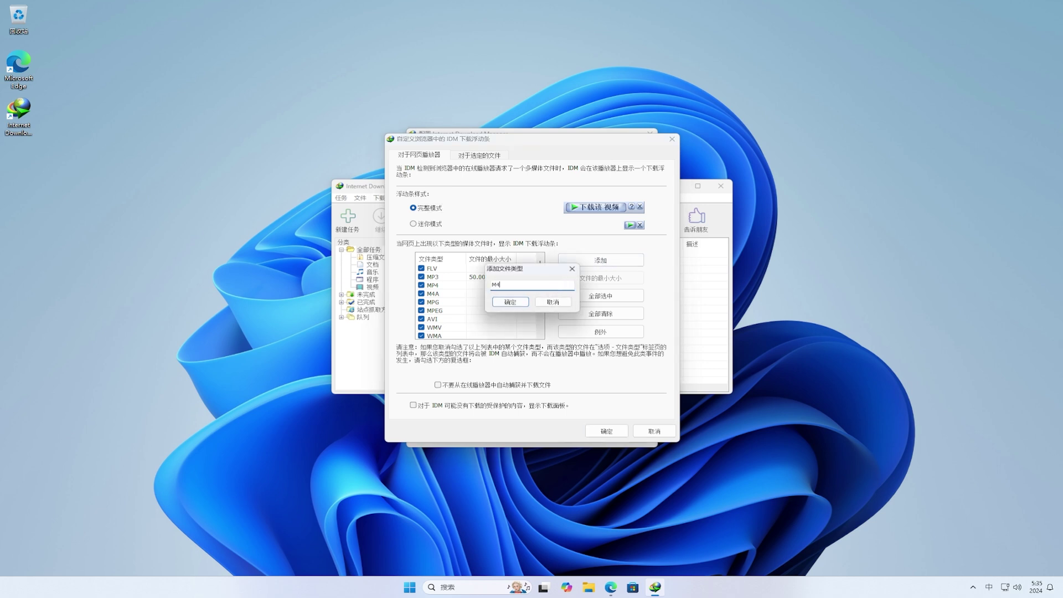
{"action": "type", "text": "M4S"}
{"action": "left_click", "coordinate": [523, 304]}
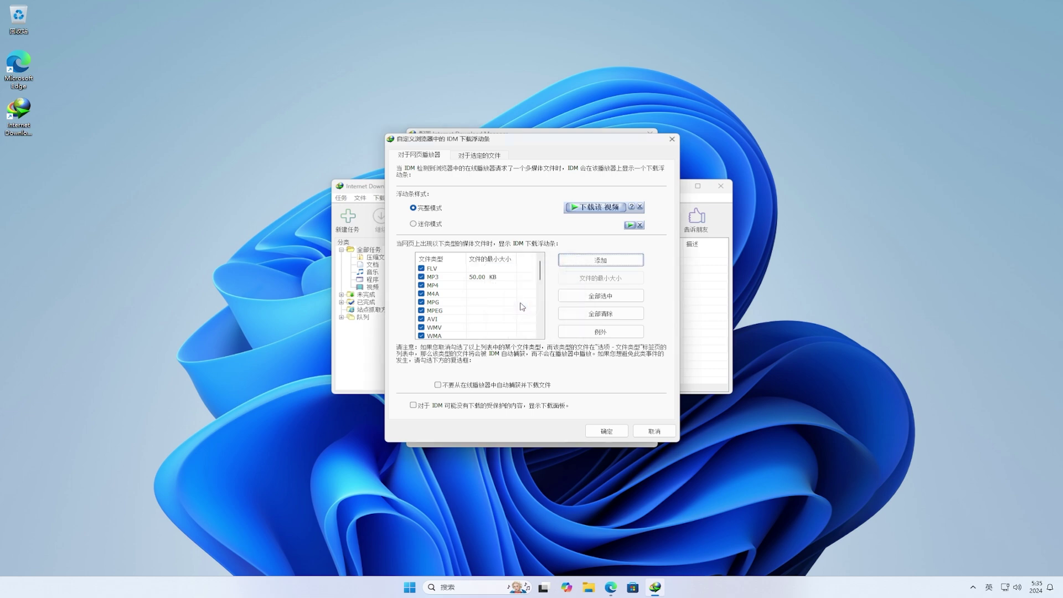
{"action": "left_click", "coordinate": [590, 268]}
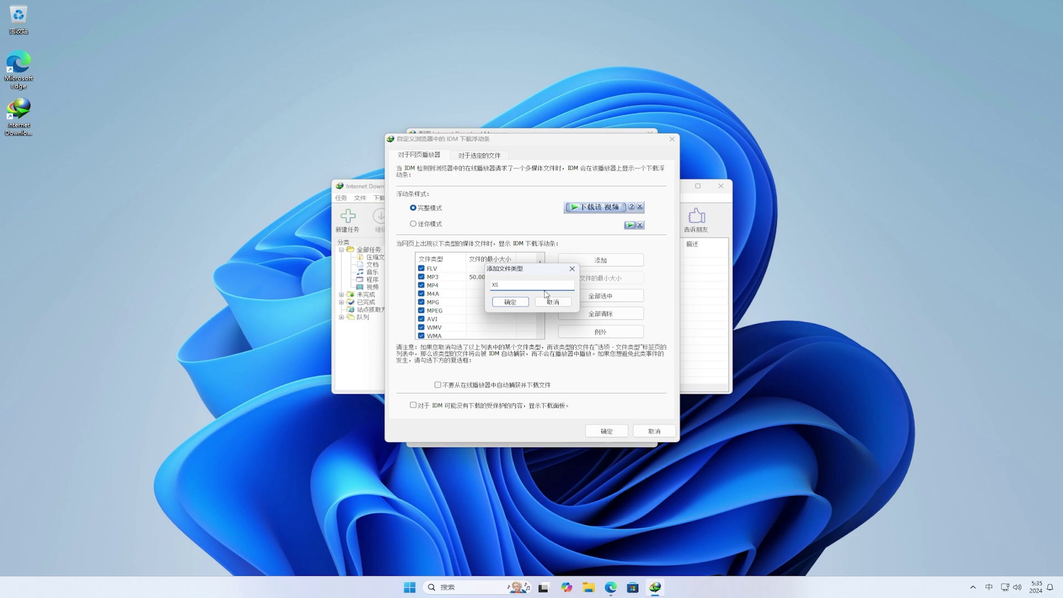
{"action": "left_click", "coordinate": [509, 303]}
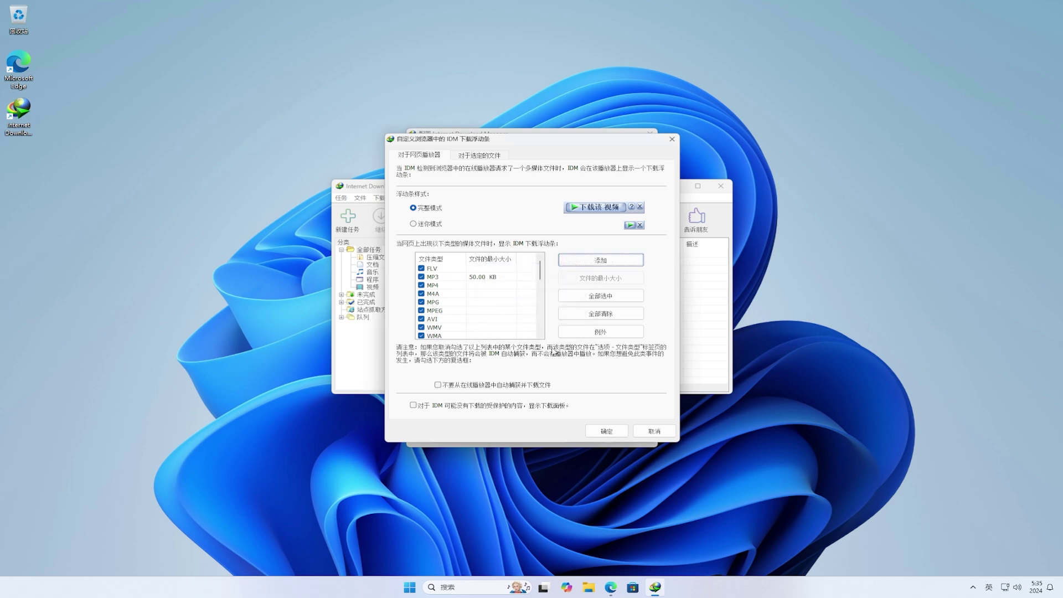
{"action": "left_click", "coordinate": [608, 428]}
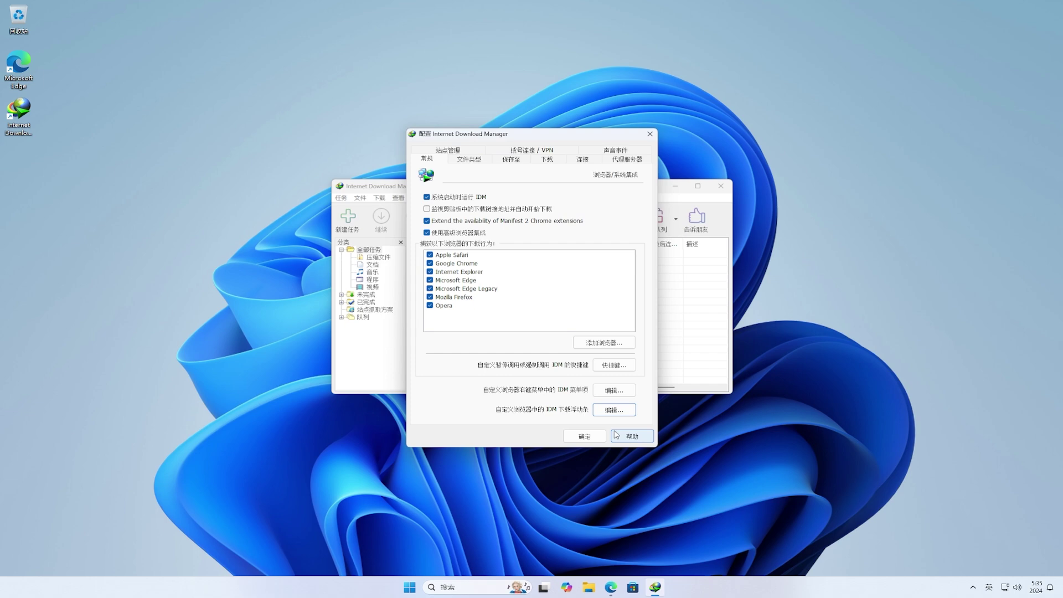
{"action": "left_click", "coordinate": [472, 160]}
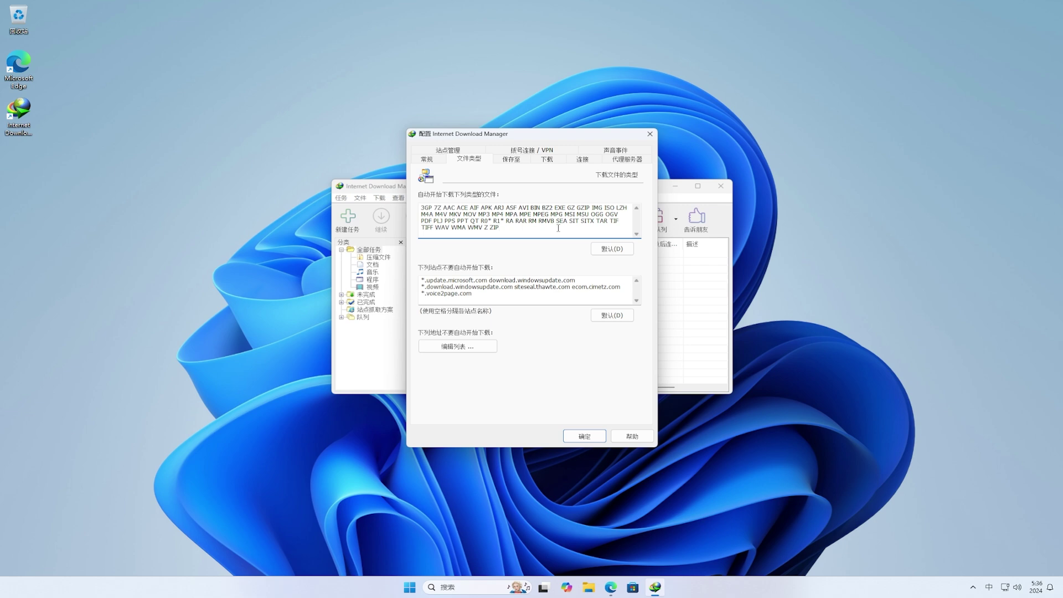
{"action": "left_click", "coordinate": [549, 295]}
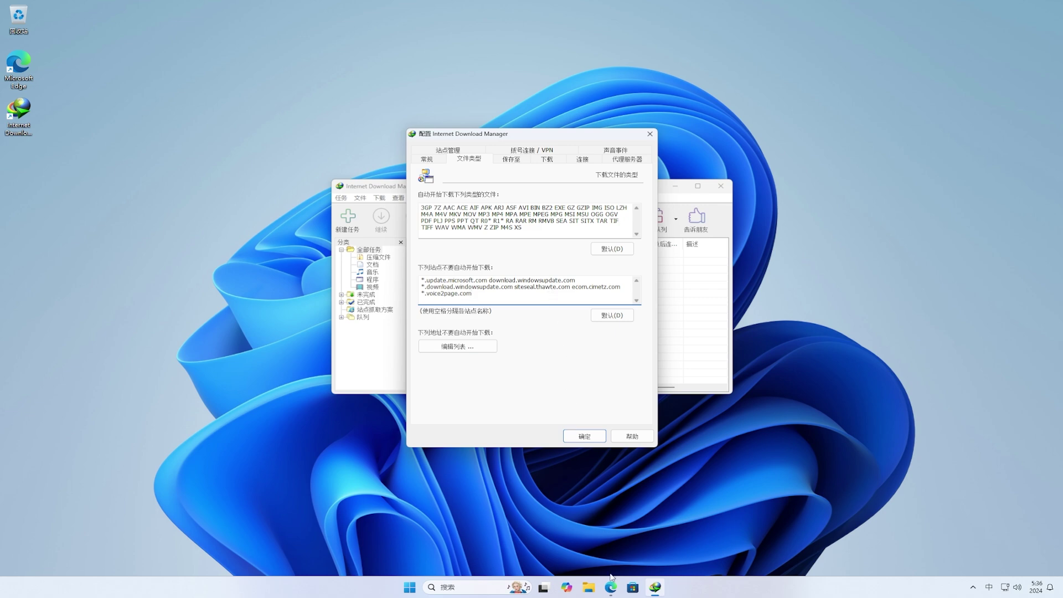
{"action": "left_click", "coordinate": [611, 585]}
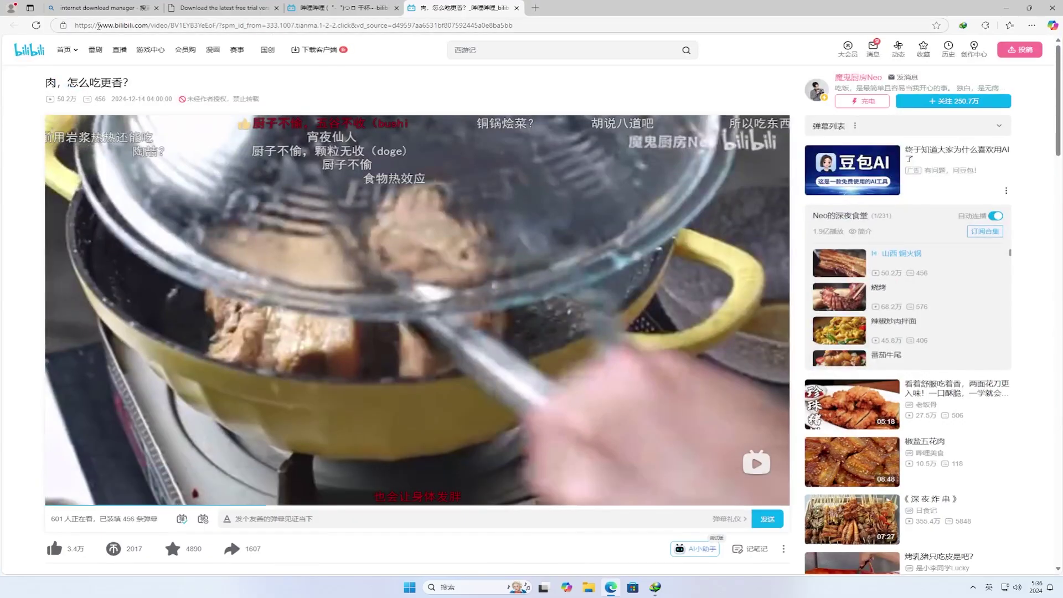
{"action": "left_click_drag", "start_coordinate": [99, 26], "coordinate": [145, 27]}
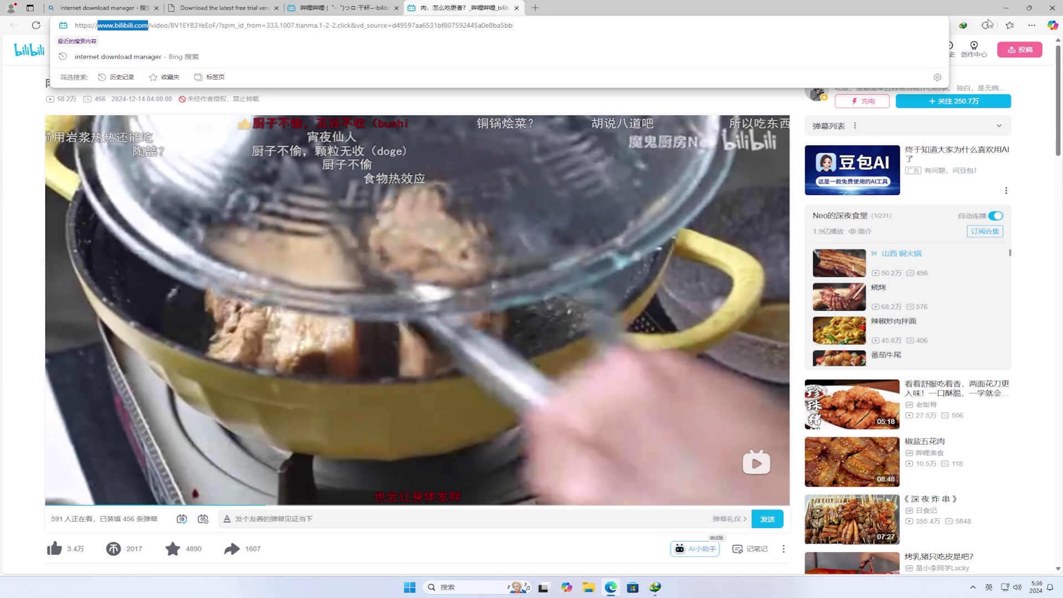
{"action": "left_click", "coordinate": [1006, 8]}
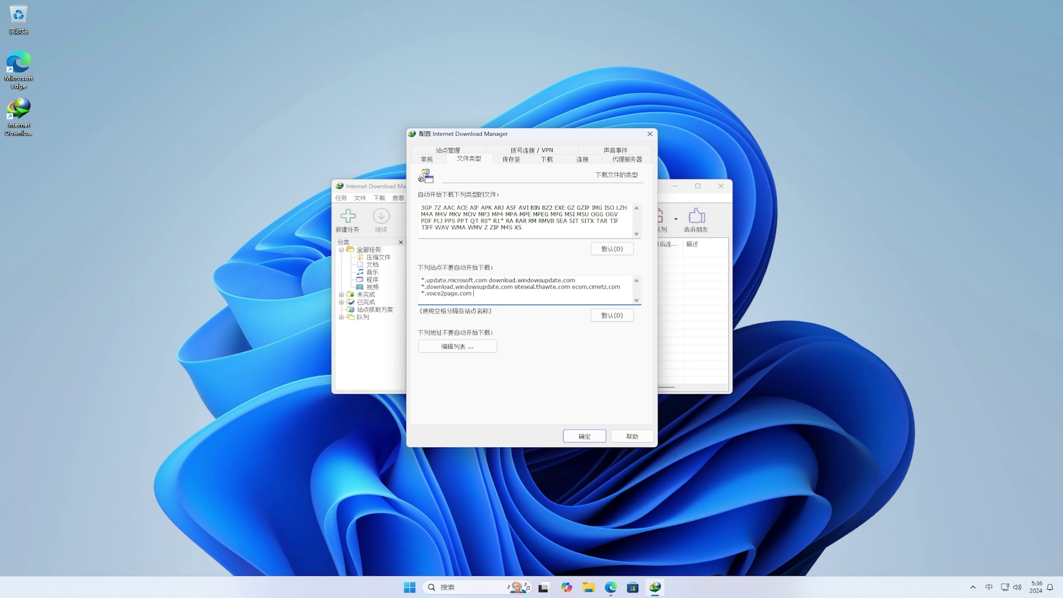
{"action": "type", "text": "www.bilibili.com"}
{"action": "left_click", "coordinate": [586, 436]}
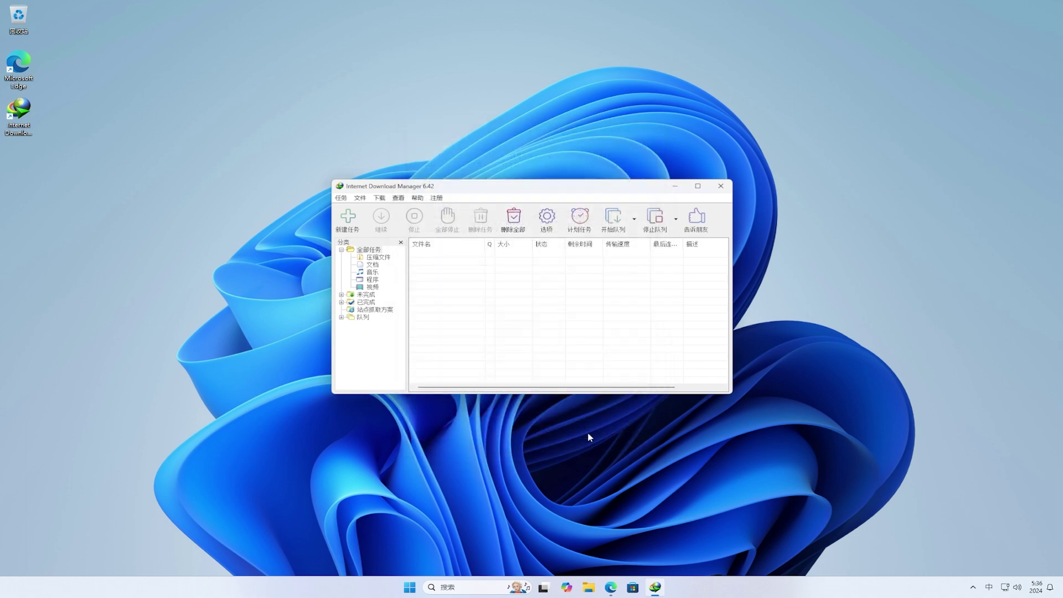
{"action": "left_click", "coordinate": [720, 187]}
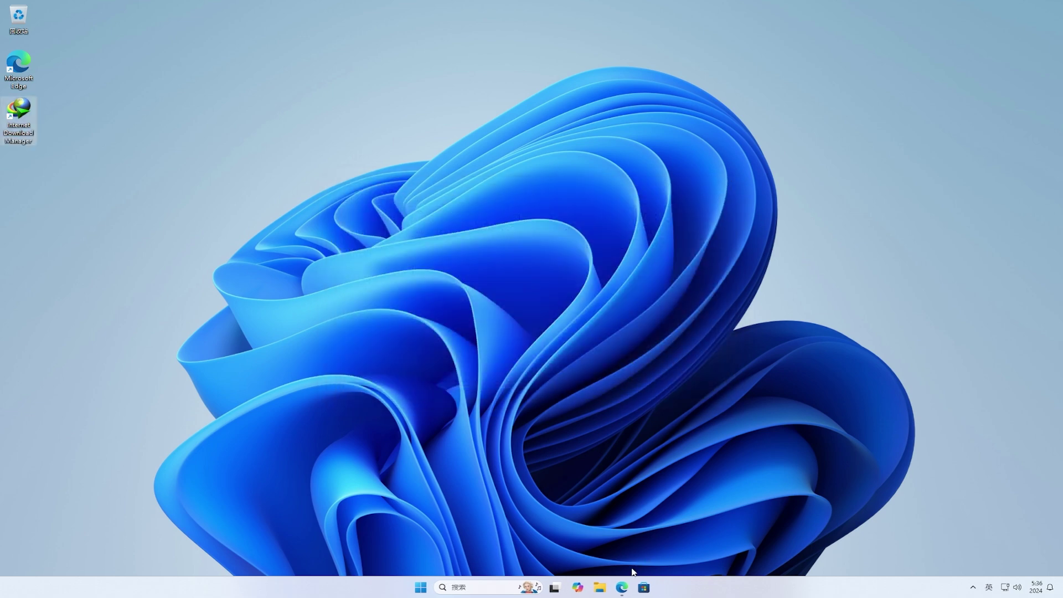
- Return to the Bilibili video page, reload it with 刷新 and pause the video
{"action": "left_click", "coordinate": [621, 587]}
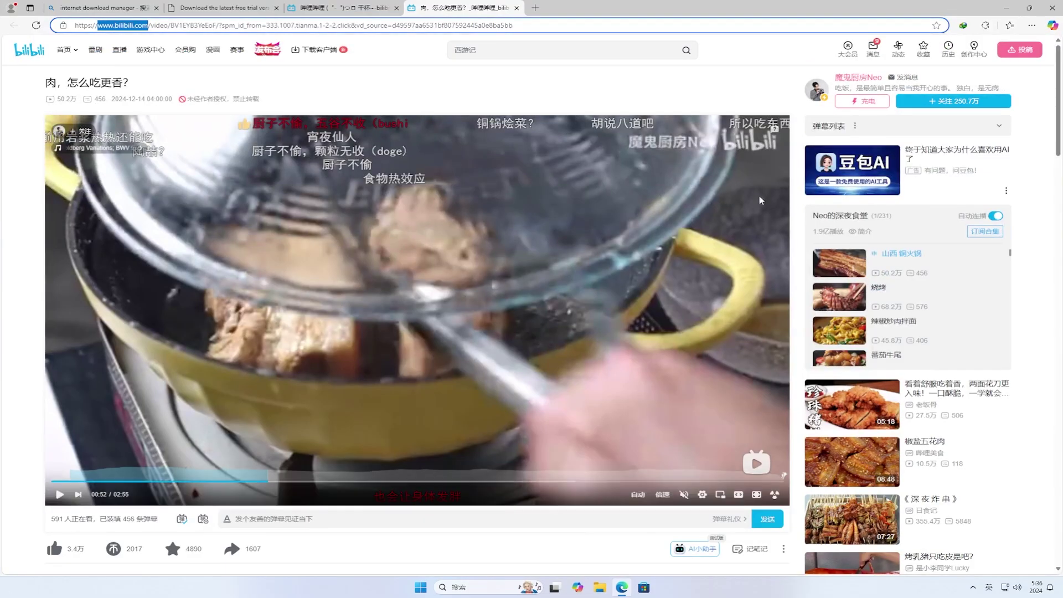
{"action": "left_click", "coordinate": [798, 123]}
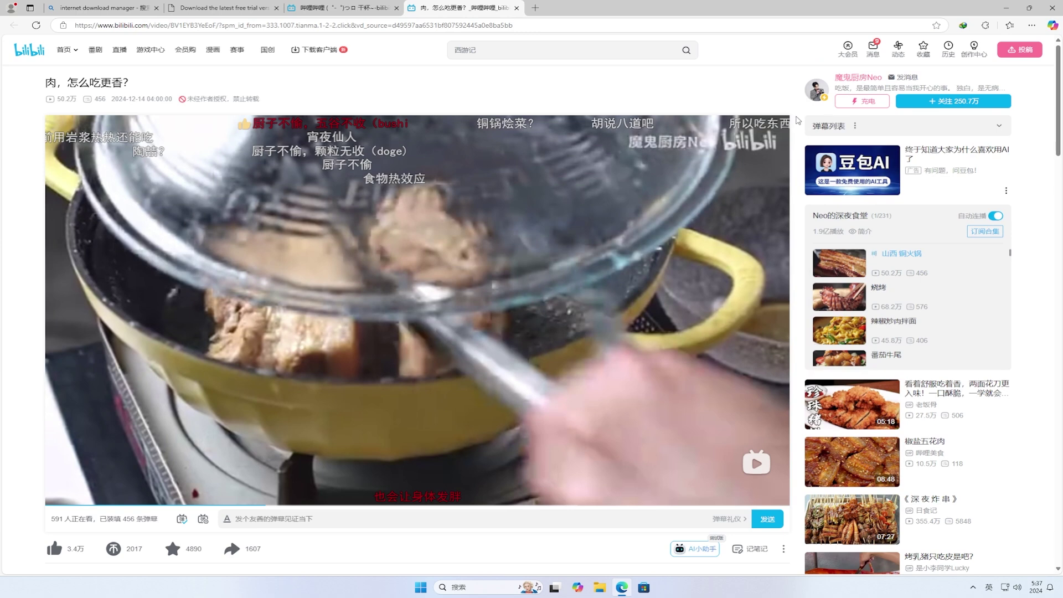
{"action": "right_click", "coordinate": [797, 121]}
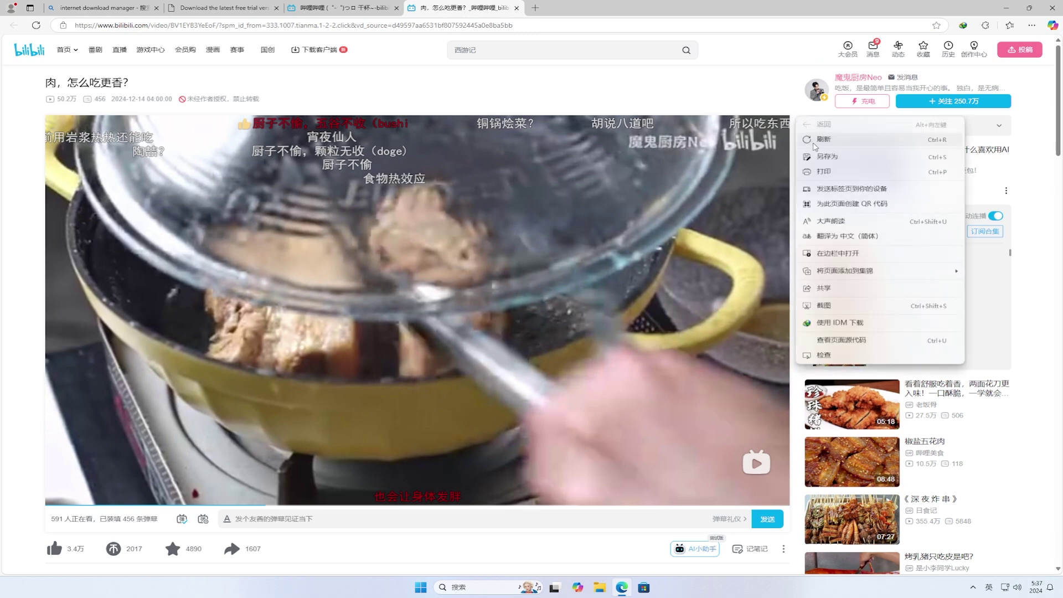
{"action": "left_click", "coordinate": [814, 146]}
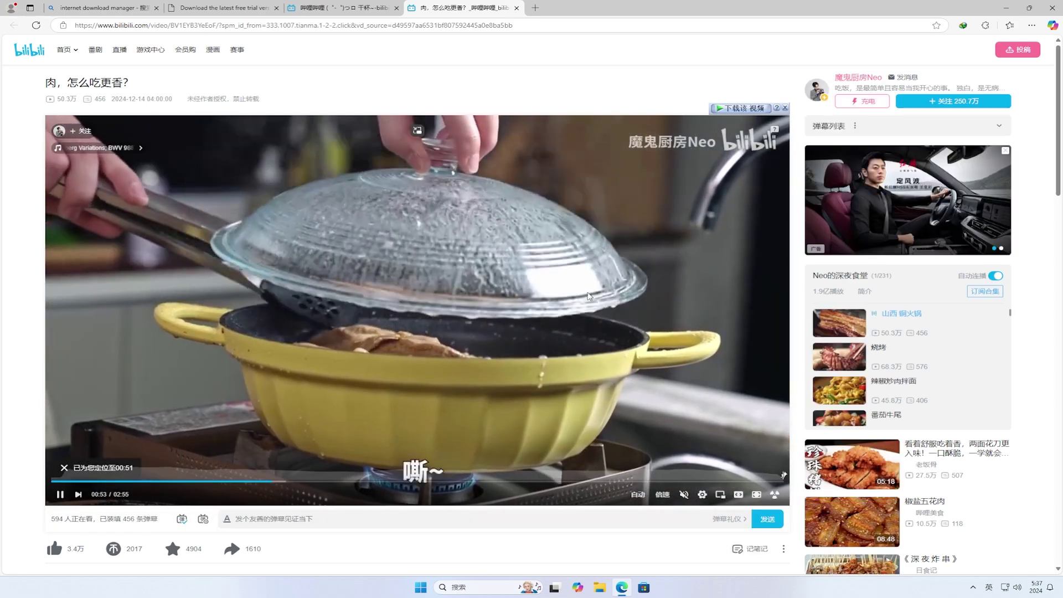
{"action": "left_click", "coordinate": [589, 296]}
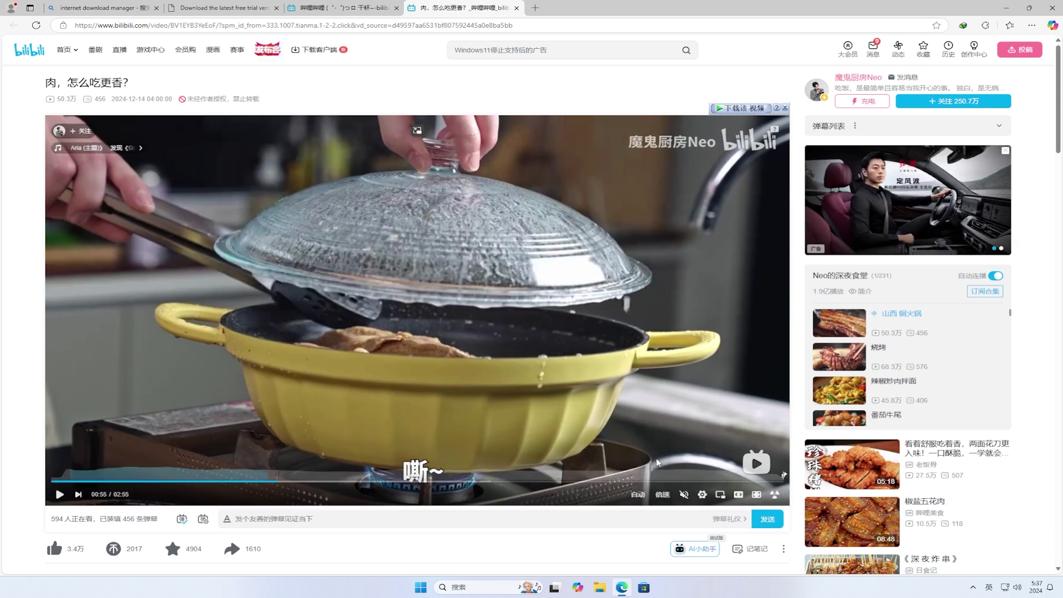
- Reload the page again and pause, so IDM's bar detects four M4S files
{"action": "mouse_move", "coordinate": [645, 495]}
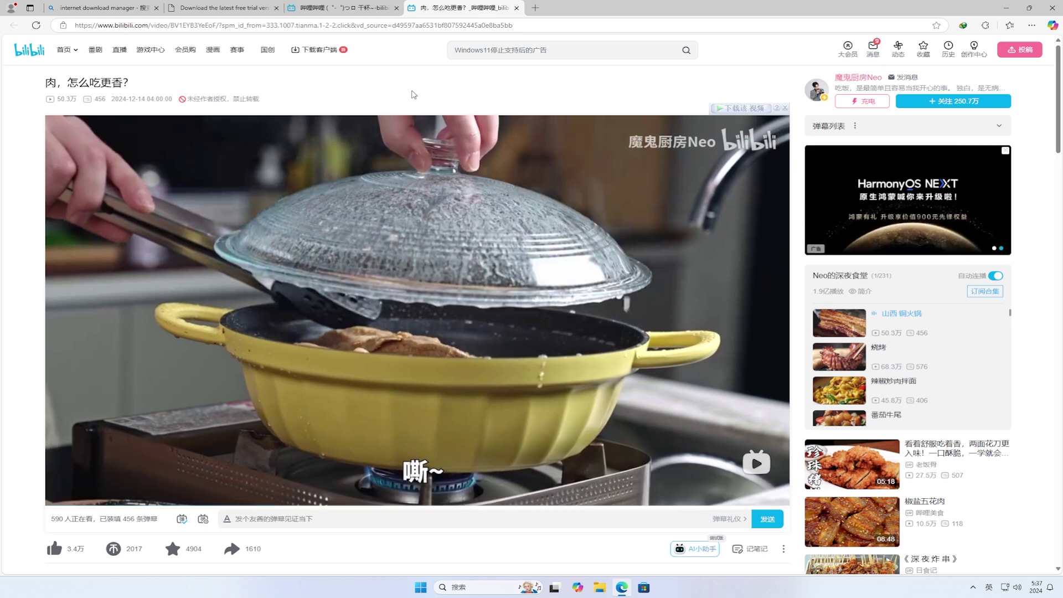
{"action": "right_click", "coordinate": [412, 94]}
{"action": "left_click", "coordinate": [454, 114]}
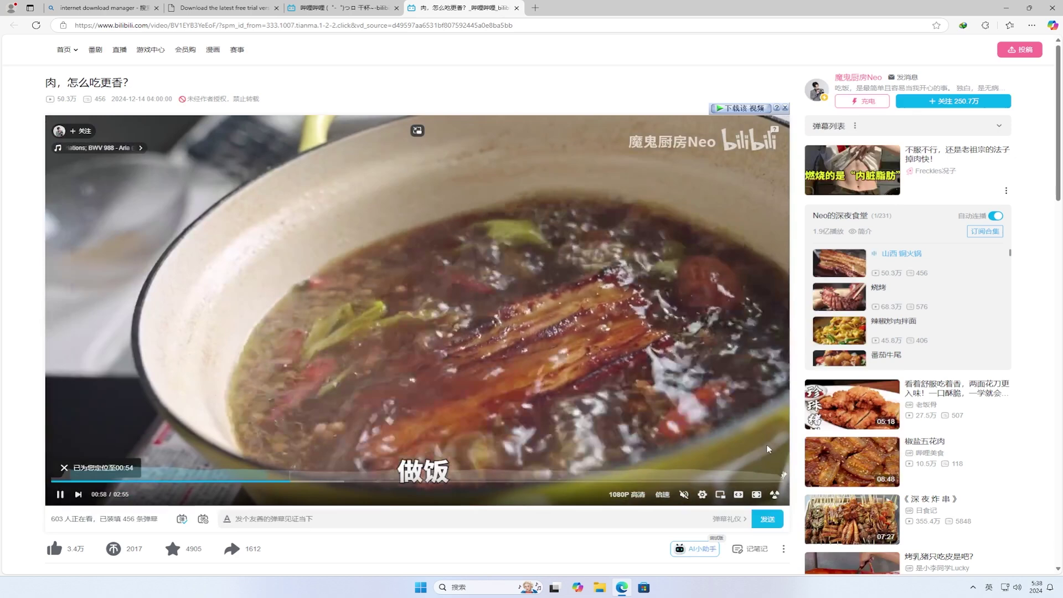
{"action": "left_click", "coordinate": [768, 449]}
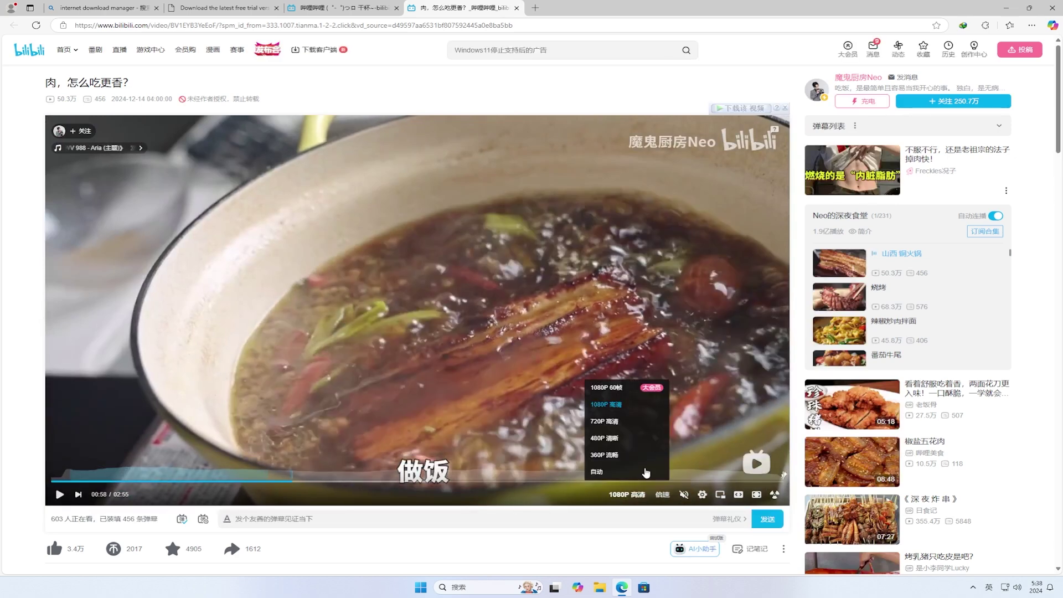
{"action": "left_click", "coordinate": [749, 110]}
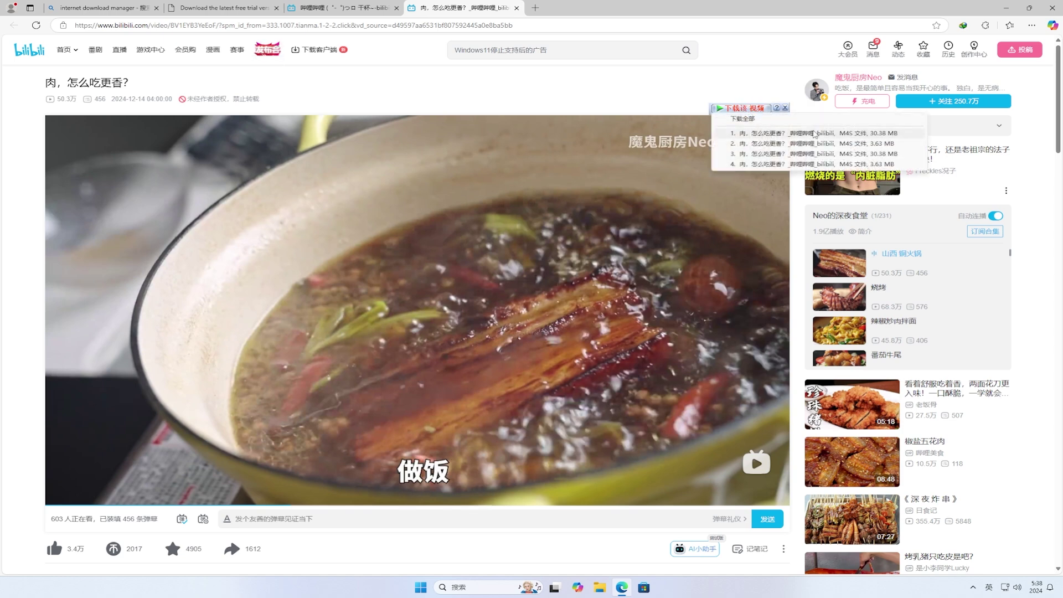
{"action": "left_click", "coordinate": [891, 133]}
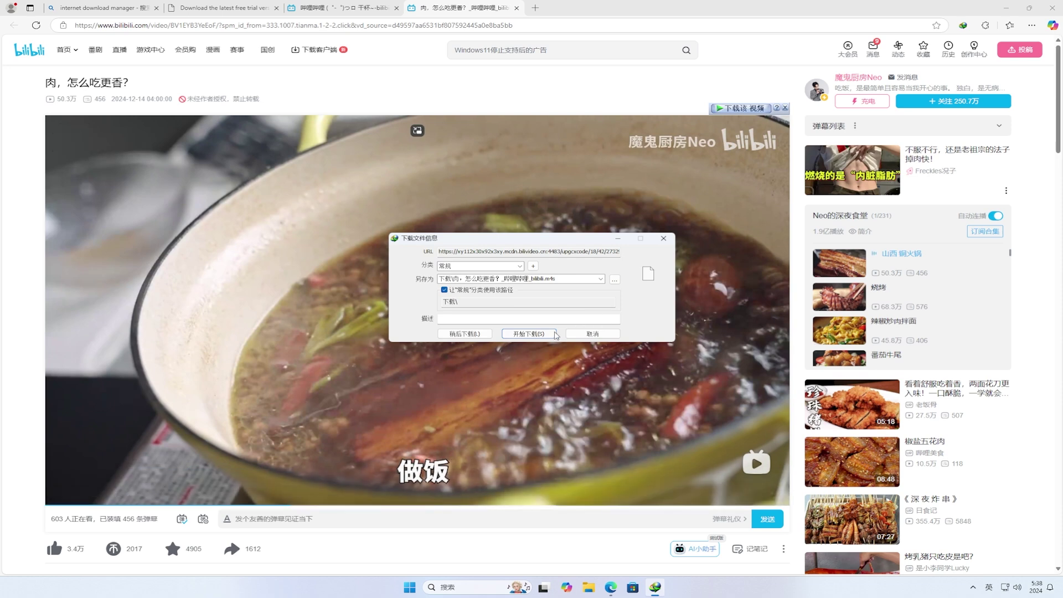
{"action": "left_click", "coordinate": [549, 334]}
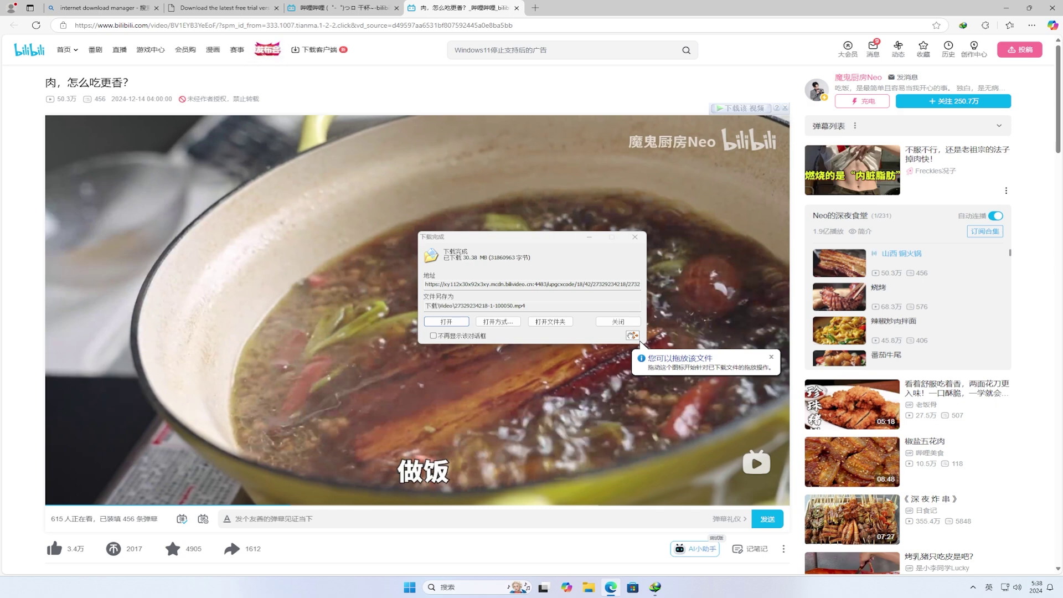
- Search Bing for POTPLAY in a new Edge tab
{"action": "left_click", "coordinate": [535, 8]}
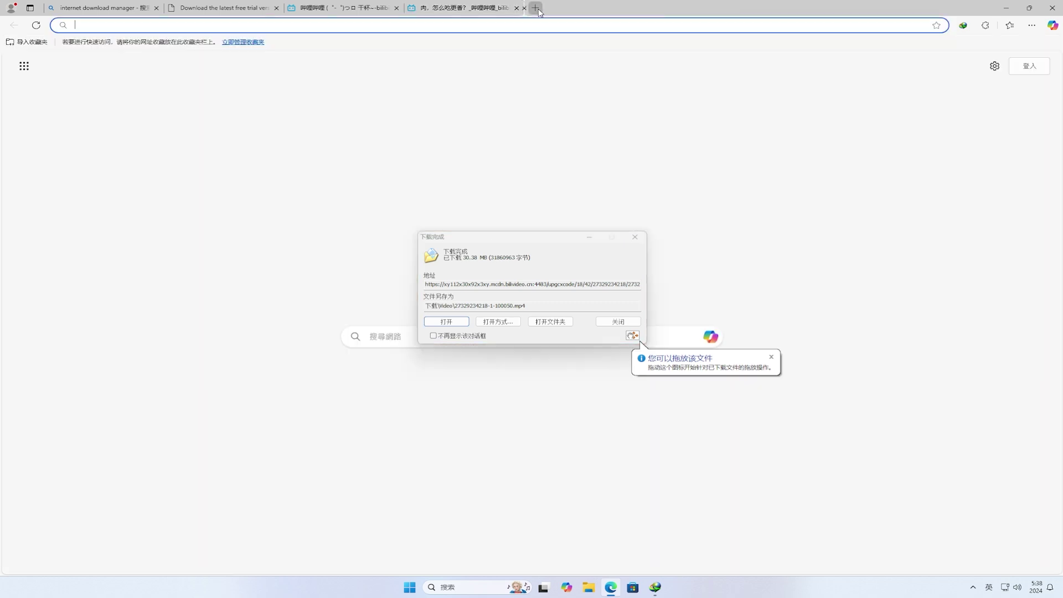
{"action": "type", "text": "POTPLAY"}
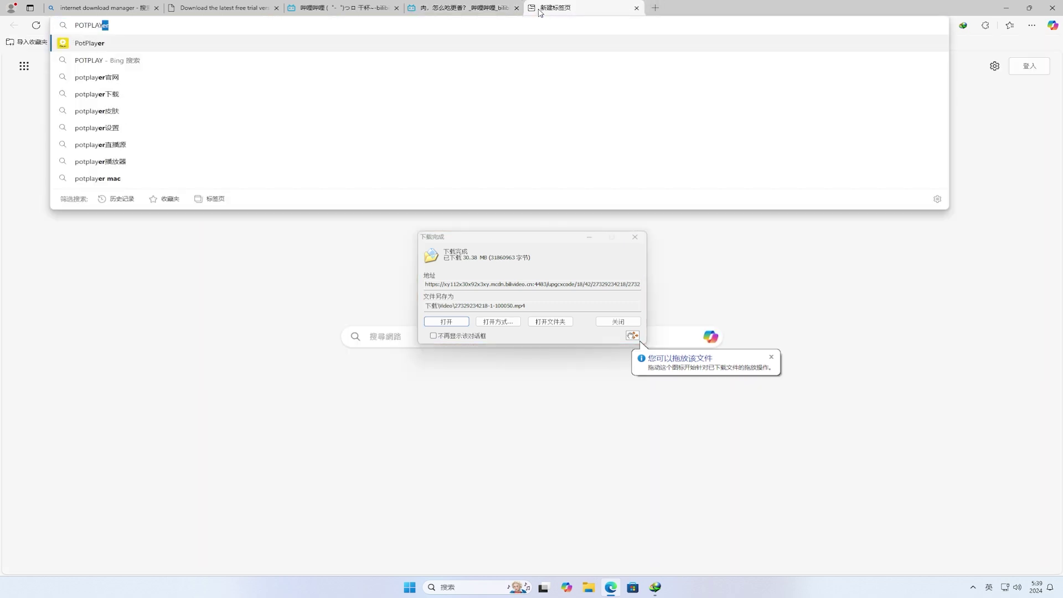
{"action": "key", "text": "Return"}
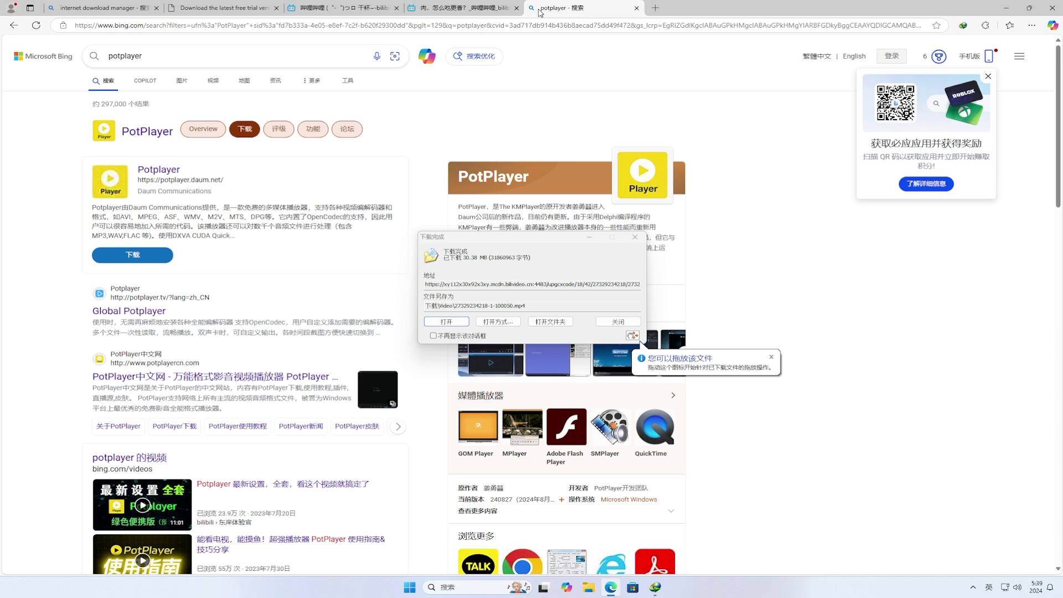
- Open the Global Potplayer site, start the 64-bit installer download, and dismiss the IDM tip
{"action": "left_click", "coordinate": [157, 311]}
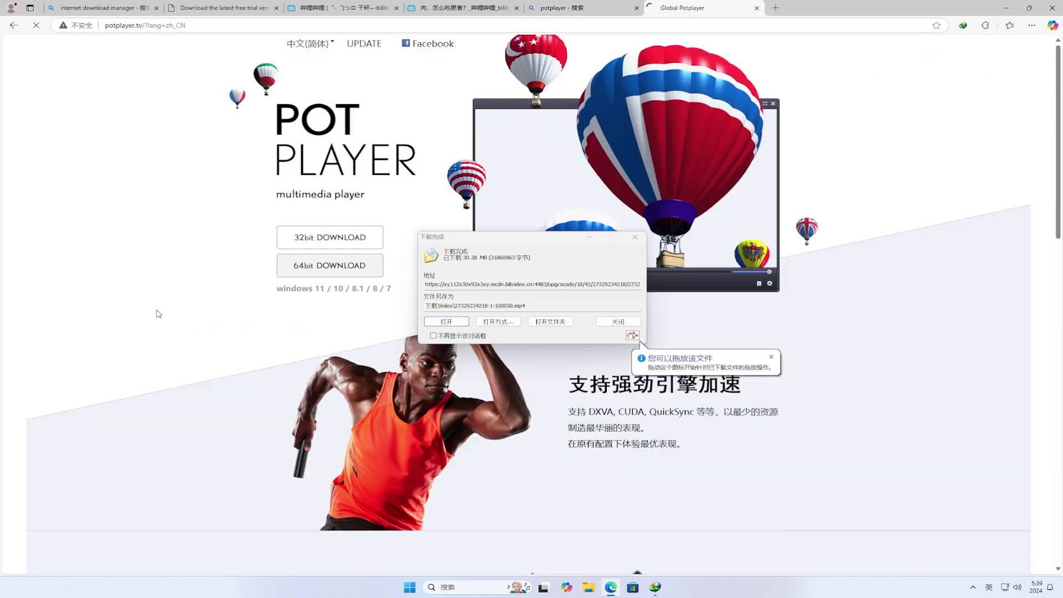
{"action": "left_click", "coordinate": [339, 275]}
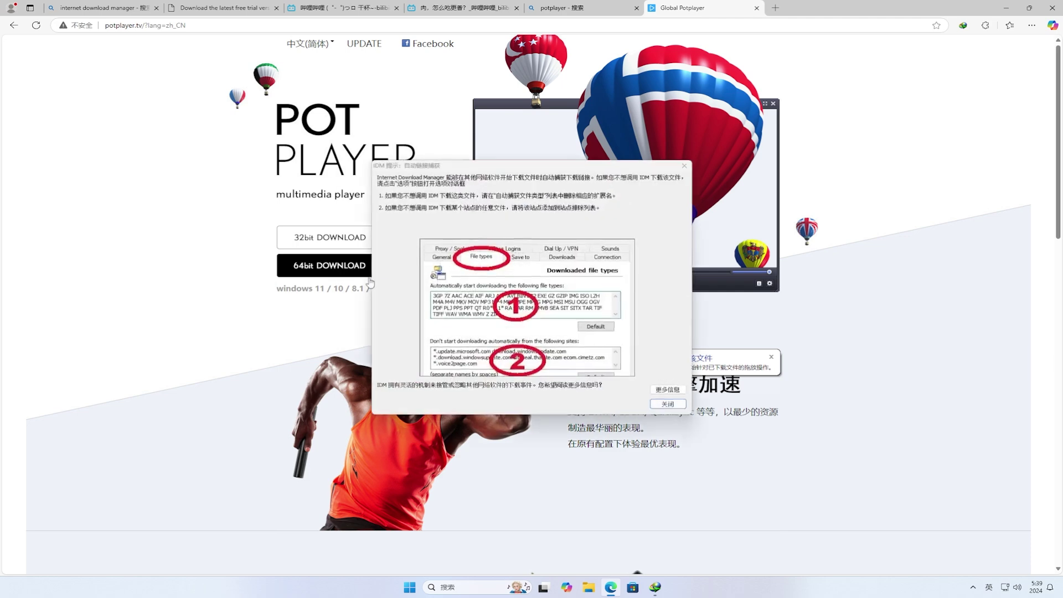
{"action": "left_click", "coordinate": [668, 404]}
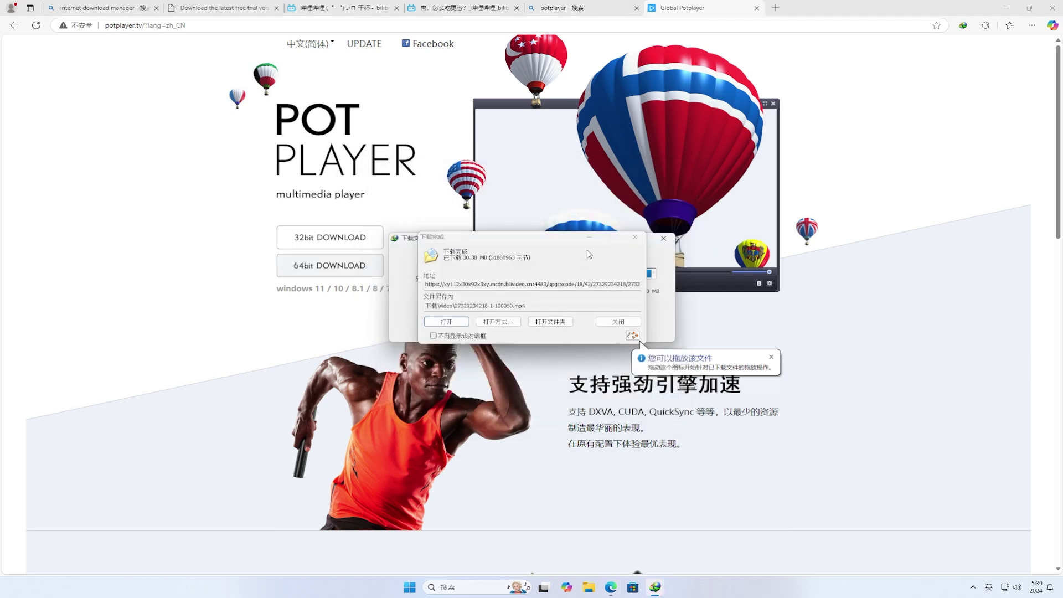
- Download the 40.30 MB PotPlayerSetup64.exe through IDM and launch the installer
{"action": "left_click", "coordinate": [589, 240]}
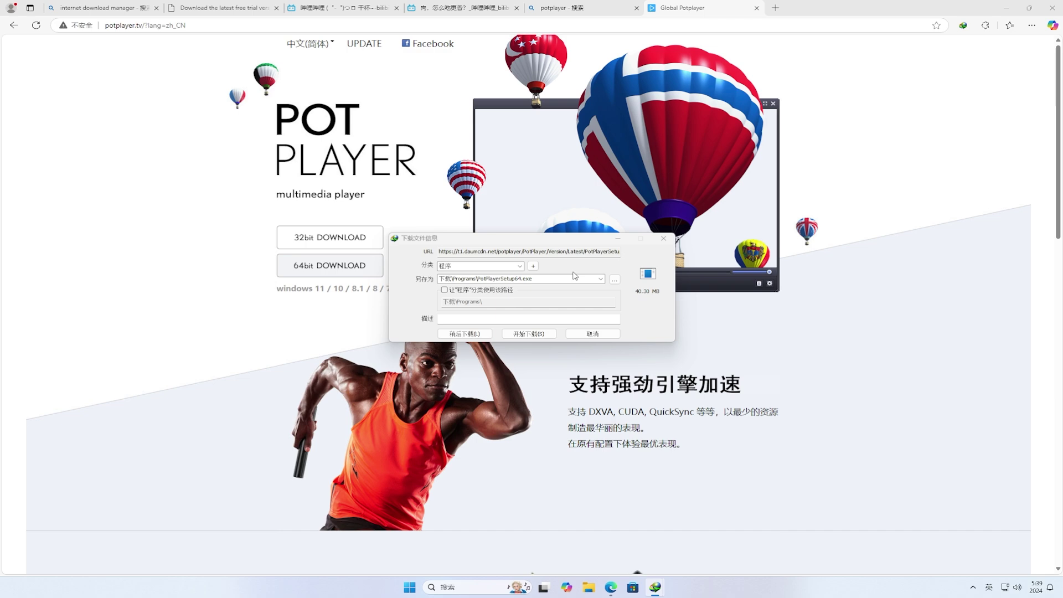
{"action": "left_click", "coordinate": [529, 334]}
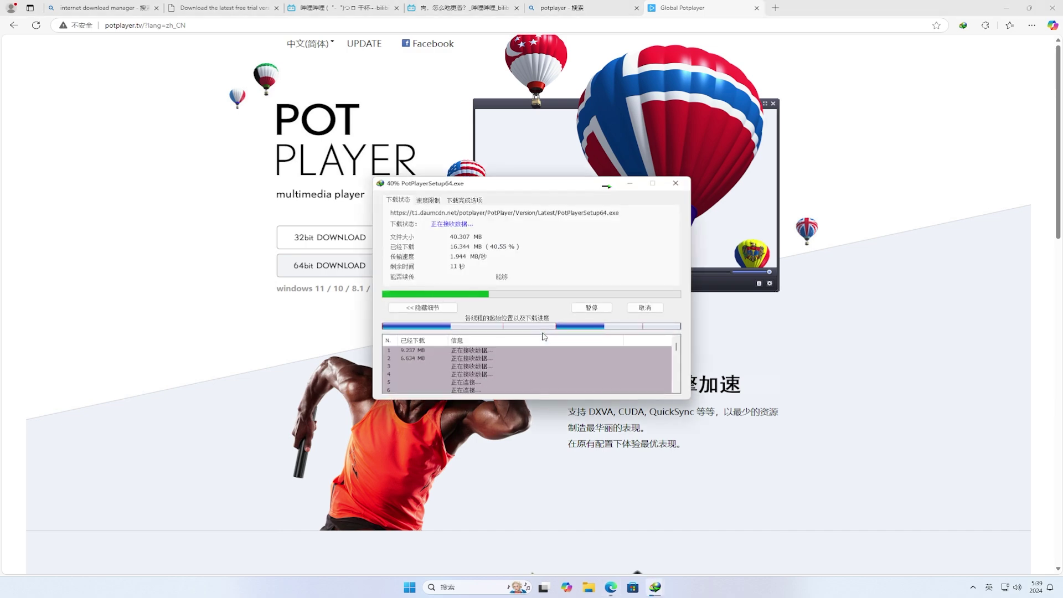
{"action": "left_click", "coordinate": [1007, 8]}
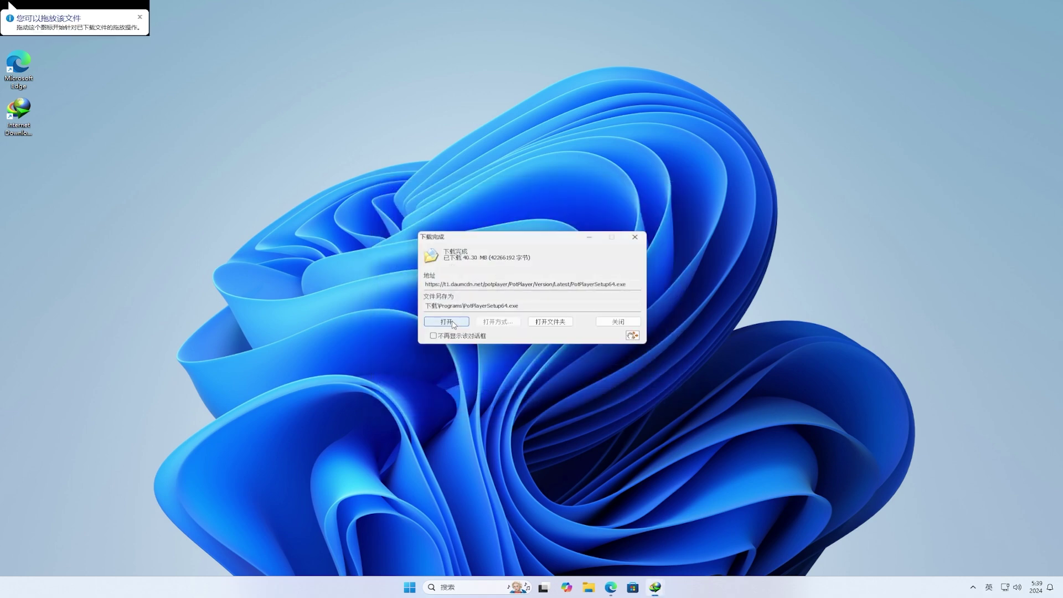
{"action": "left_click", "coordinate": [447, 321]}
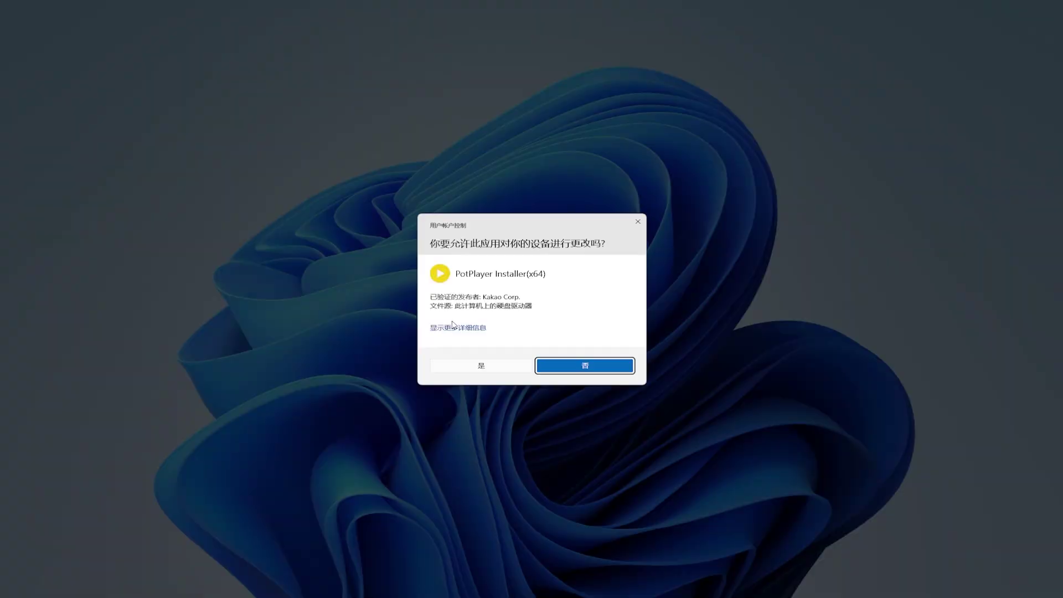
- Allow the PotPlayer installer to make changes and close the unresponsive IDM tip
{"action": "left_click", "coordinate": [514, 368]}
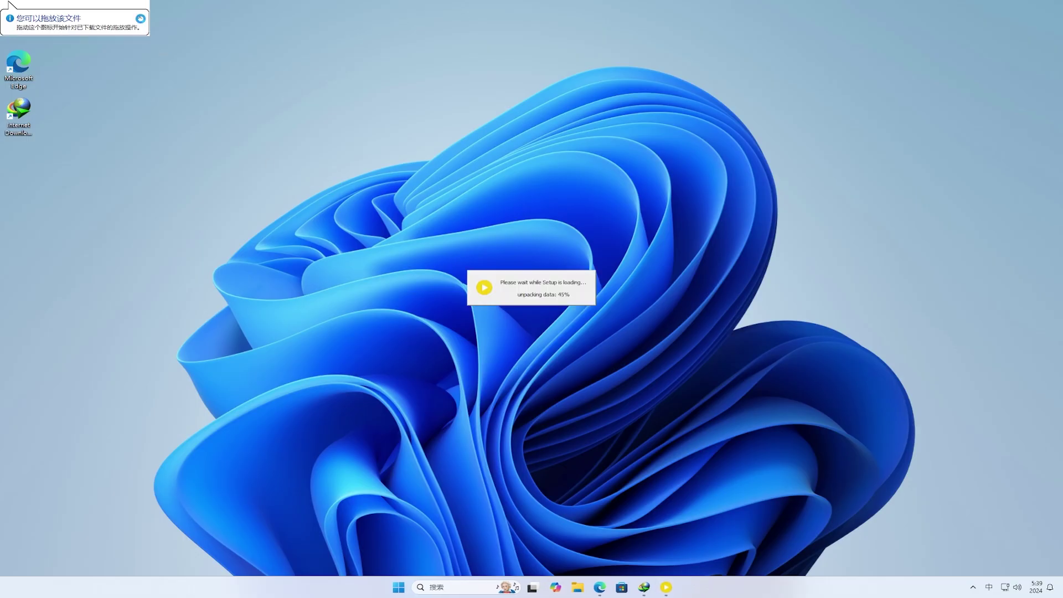
{"action": "left_click", "coordinate": [140, 17]}
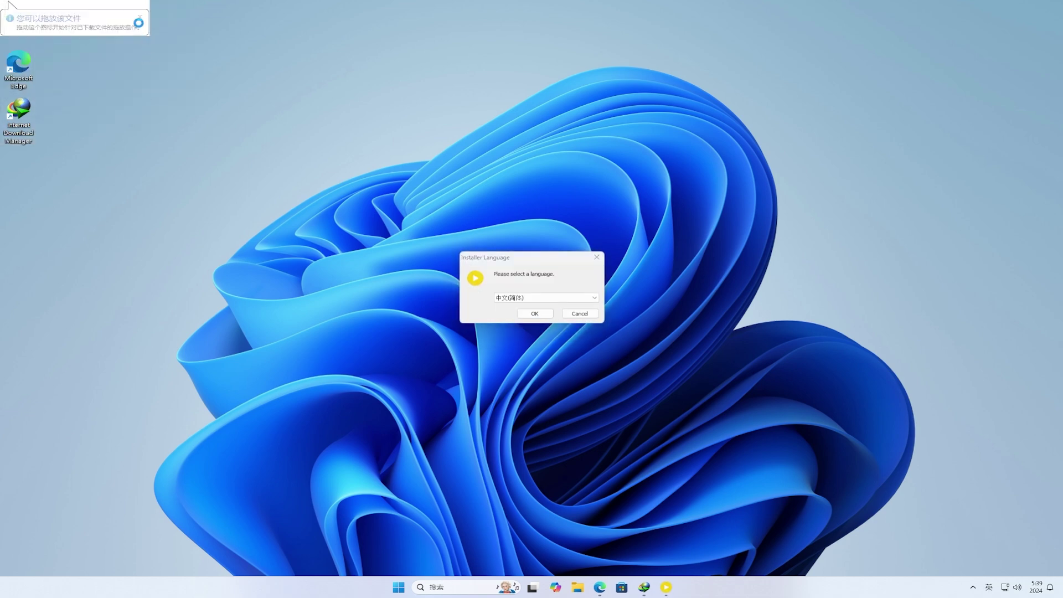
{"action": "left_click", "coordinate": [140, 21]}
{"action": "left_click", "coordinate": [144, 62]}
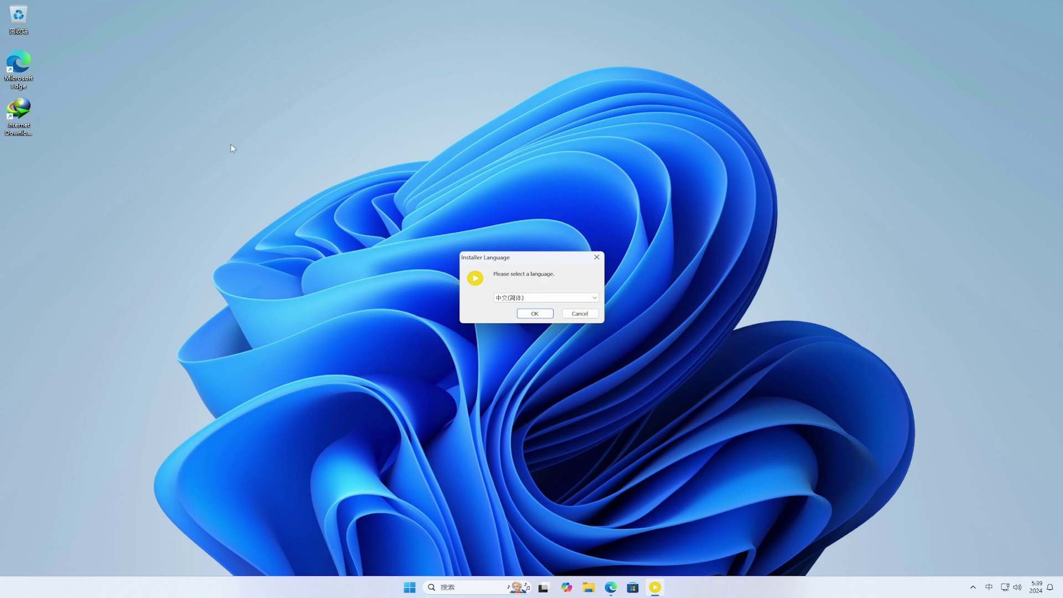
- Install PotPlayer with Chinese (Simplified) and default options, centre the player, and open File Explorer
{"action": "left_click", "coordinate": [535, 314]}
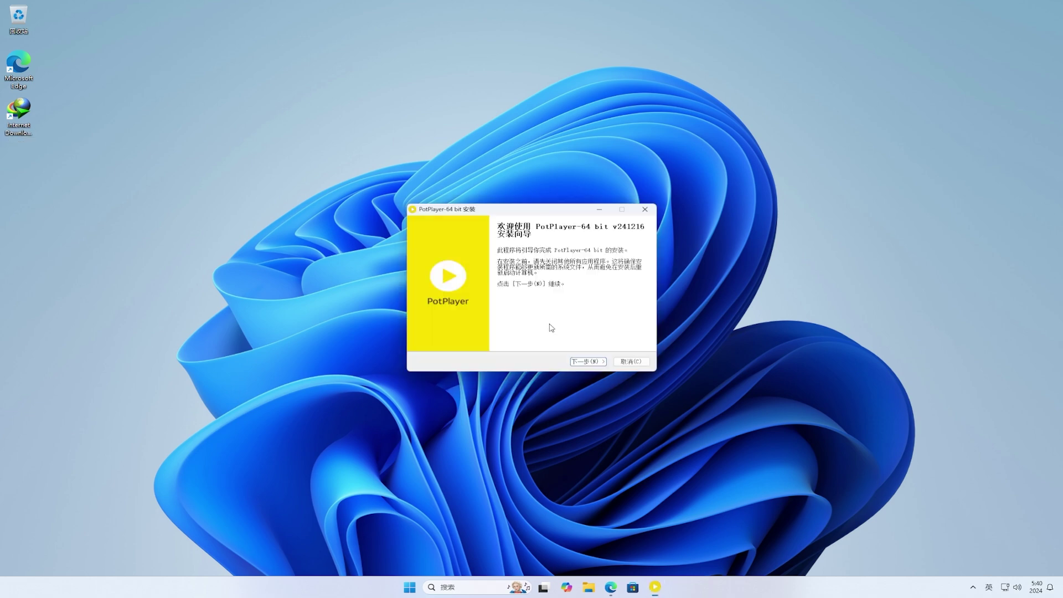
{"action": "left_click", "coordinate": [588, 361]}
{"action": "left_click", "coordinate": [588, 362]}
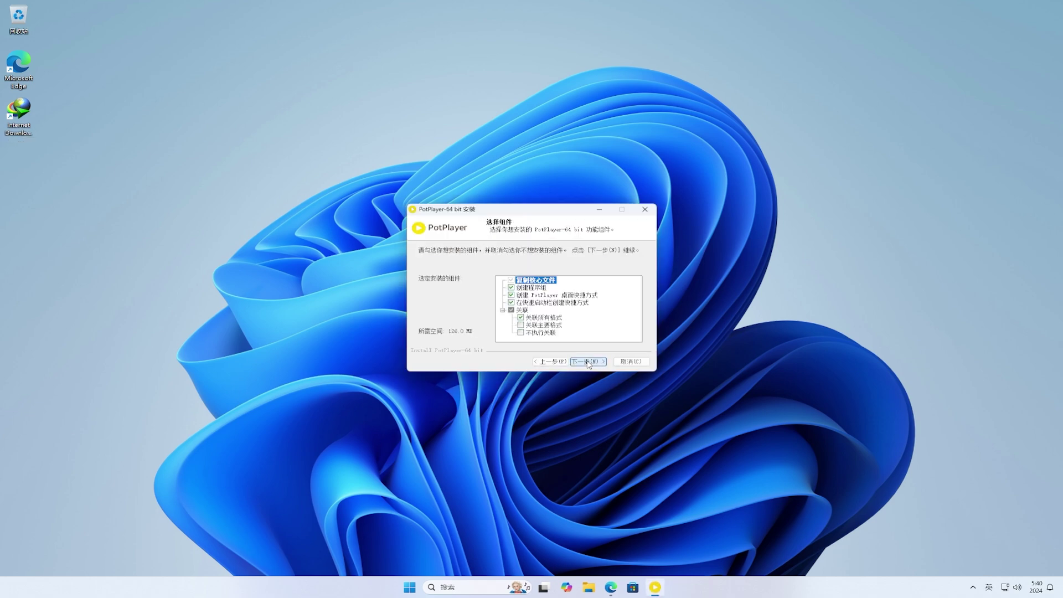
{"action": "left_click", "coordinate": [588, 362]}
{"action": "left_click", "coordinate": [588, 361]}
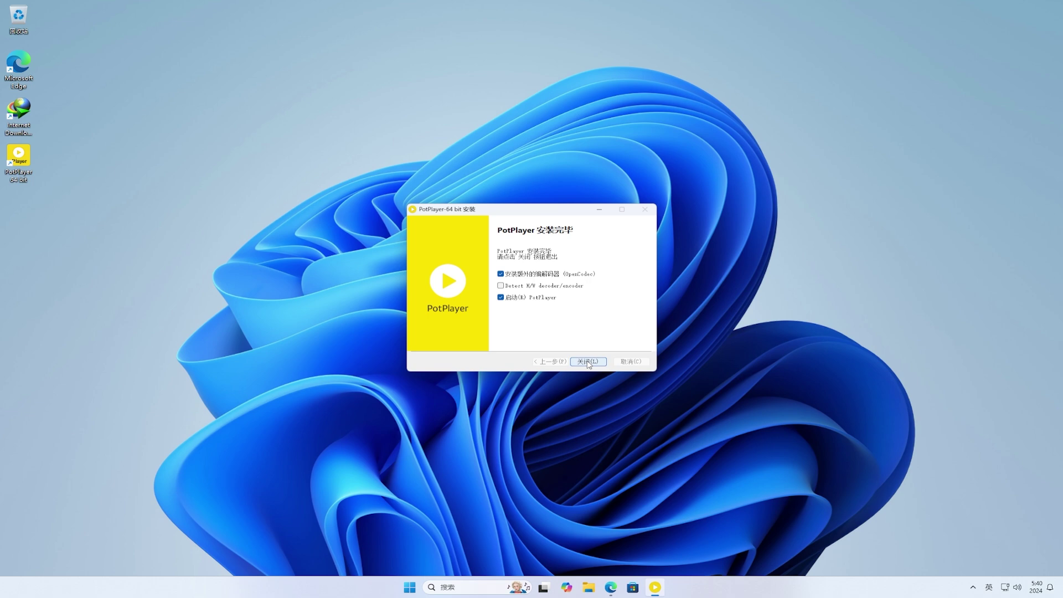
{"action": "left_click", "coordinate": [588, 361]}
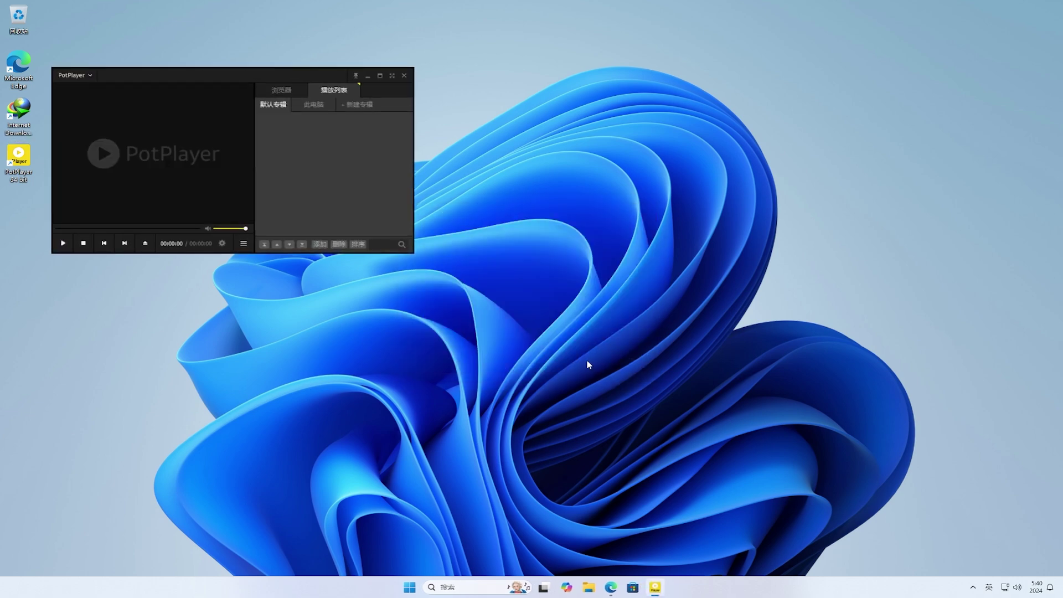
{"action": "left_click_drag", "start_coordinate": [183, 142], "coordinate": [494, 264]}
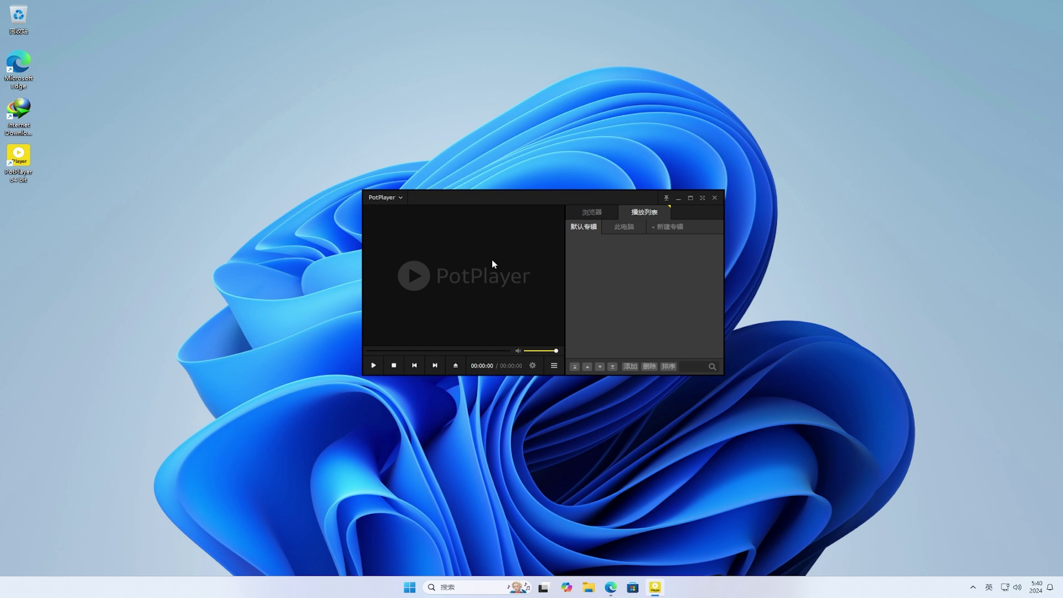
{"action": "left_click", "coordinate": [589, 588]}
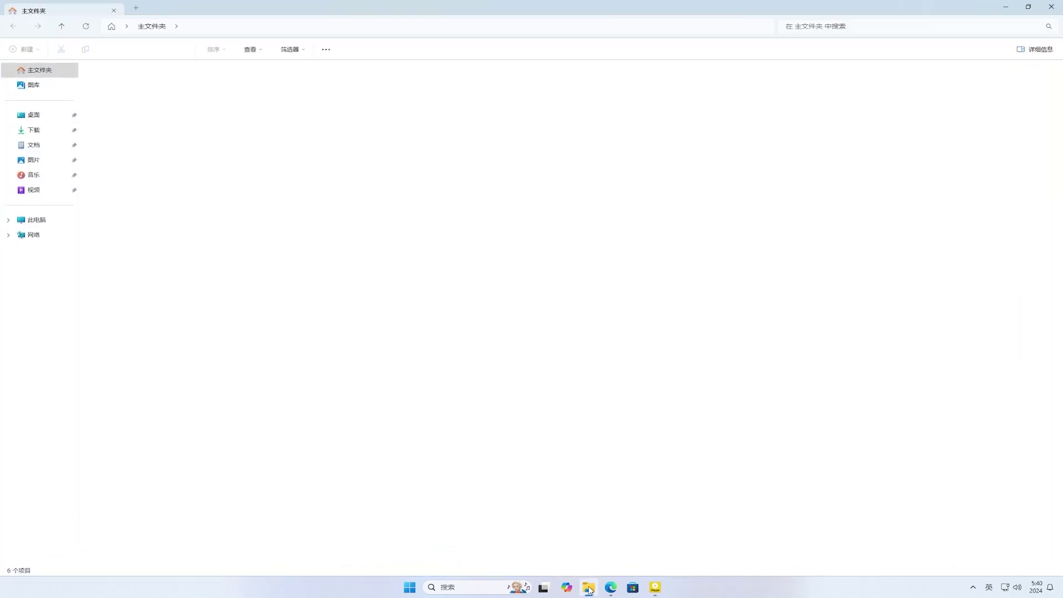
{"action": "left_click", "coordinate": [36, 132]}
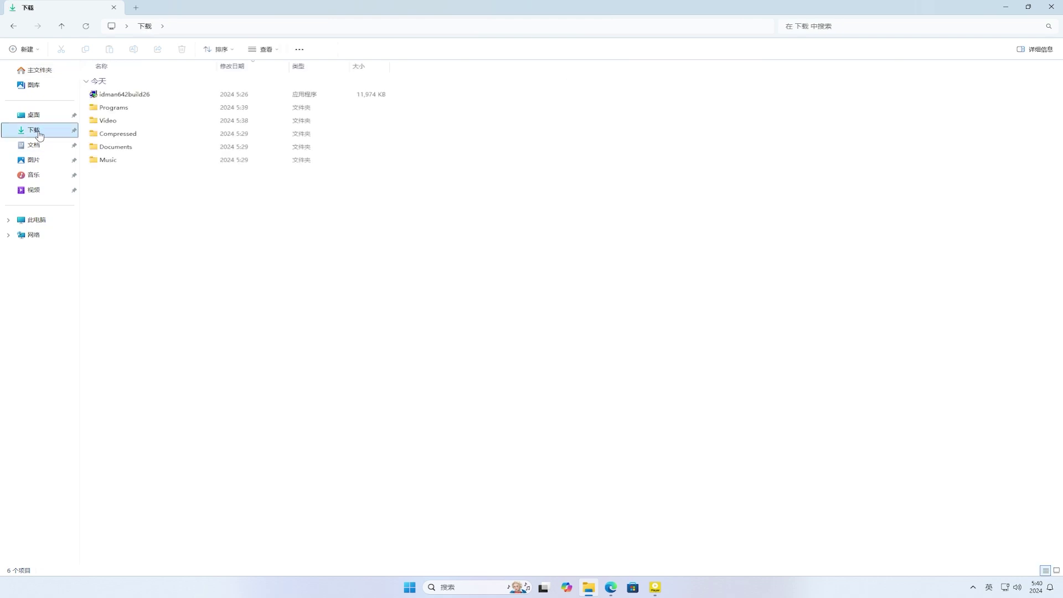
{"action": "left_click", "coordinate": [111, 125]}
{"action": "double_click", "coordinate": [111, 125]}
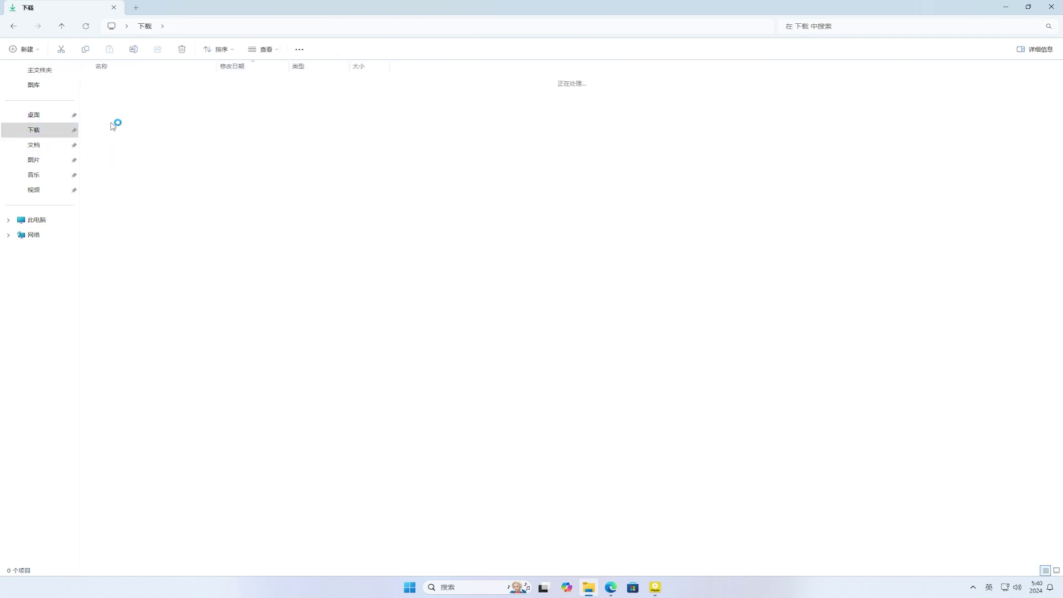
{"action": "left_click", "coordinate": [135, 94]}
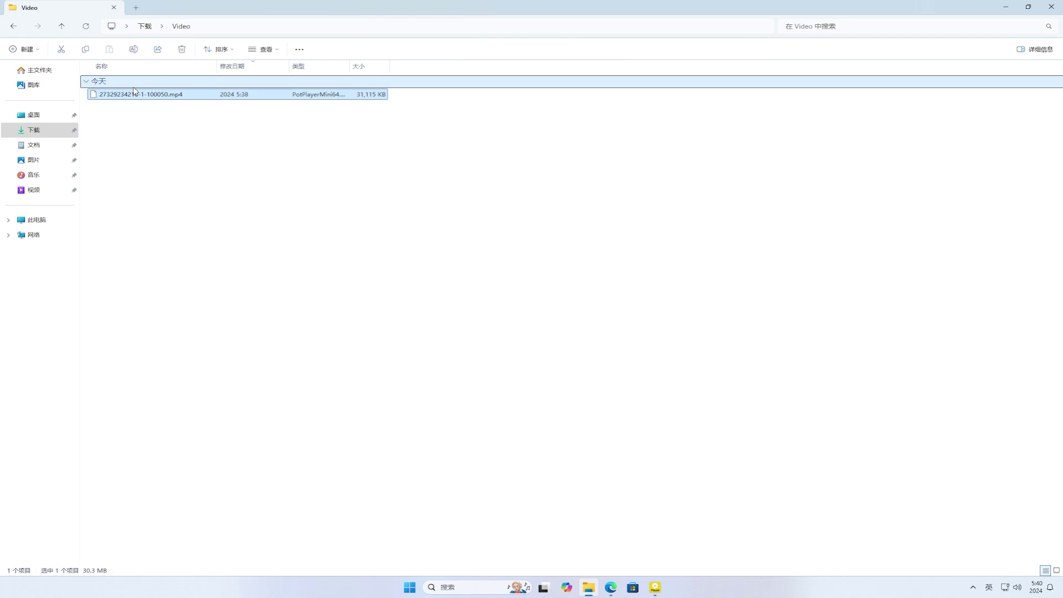
{"action": "left_click", "coordinate": [135, 94]}
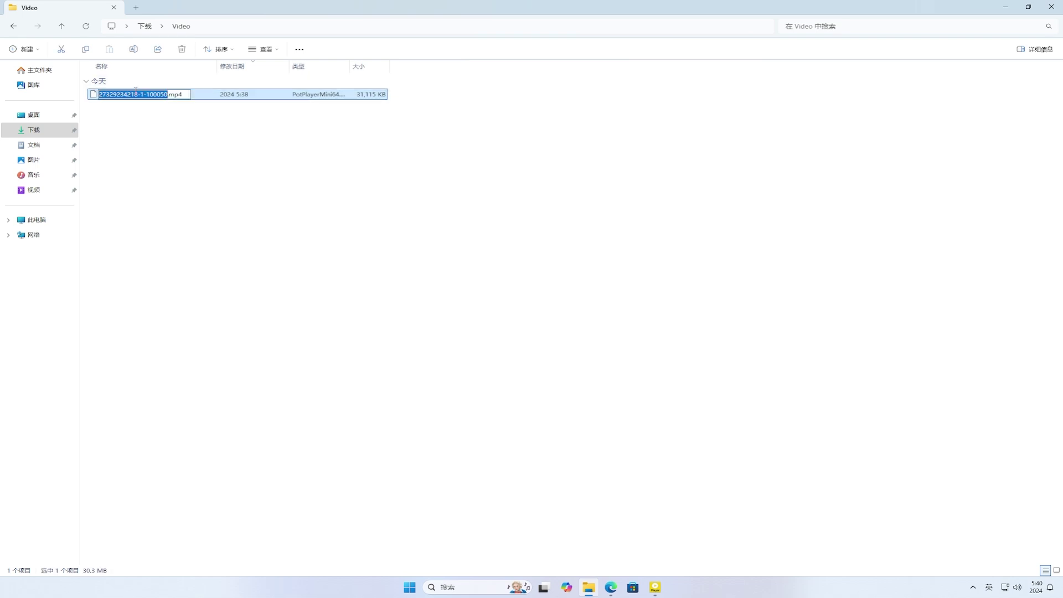
{"action": "key", "text": "Return"}
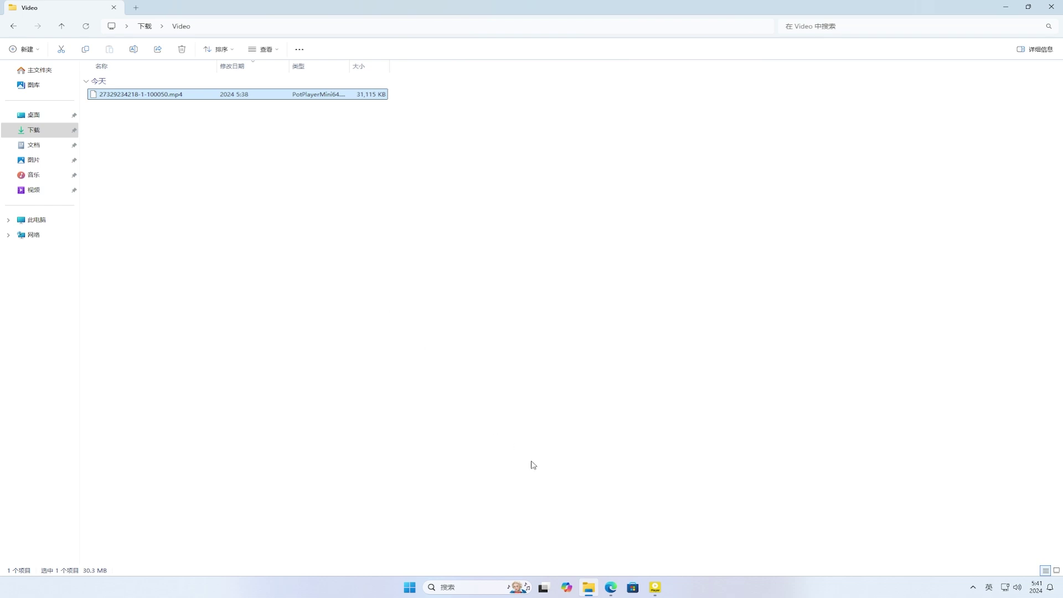
{"action": "left_click", "coordinate": [654, 587]}
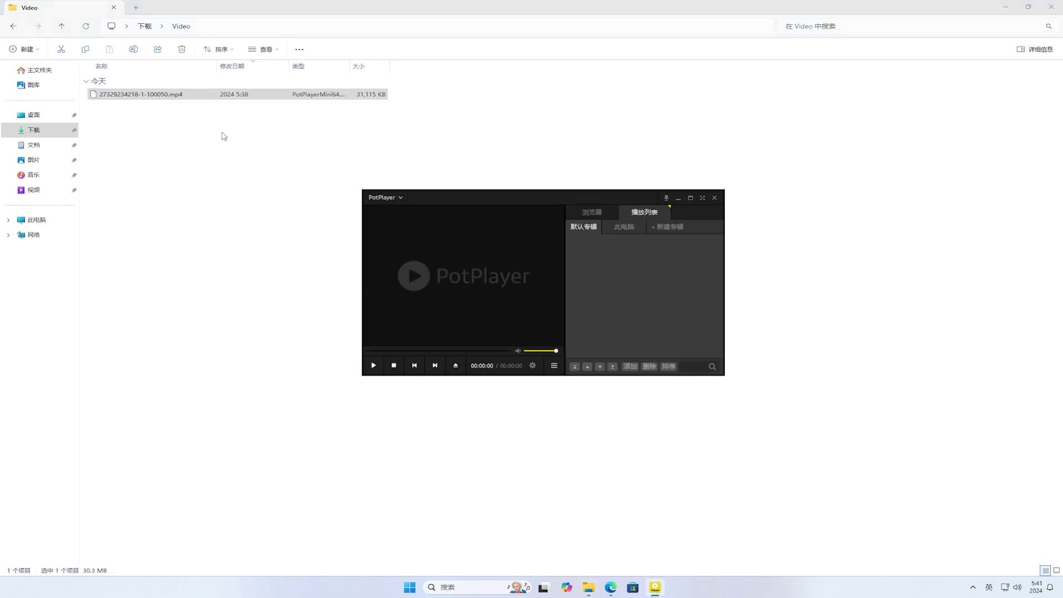
{"action": "left_click_drag", "start_coordinate": [164, 95], "coordinate": [455, 267]}
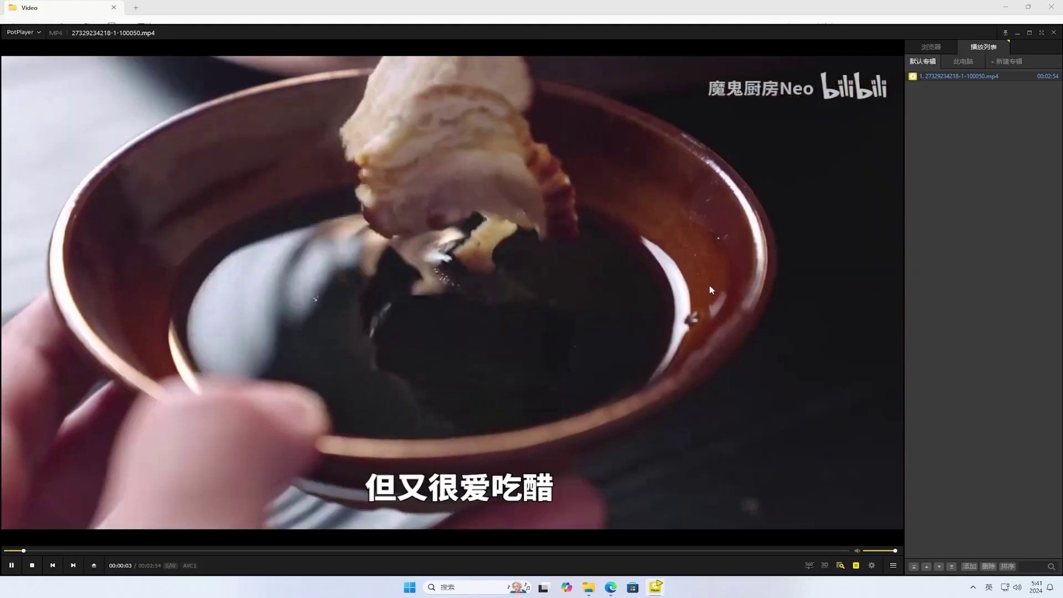
{"action": "left_click", "coordinate": [709, 286]}
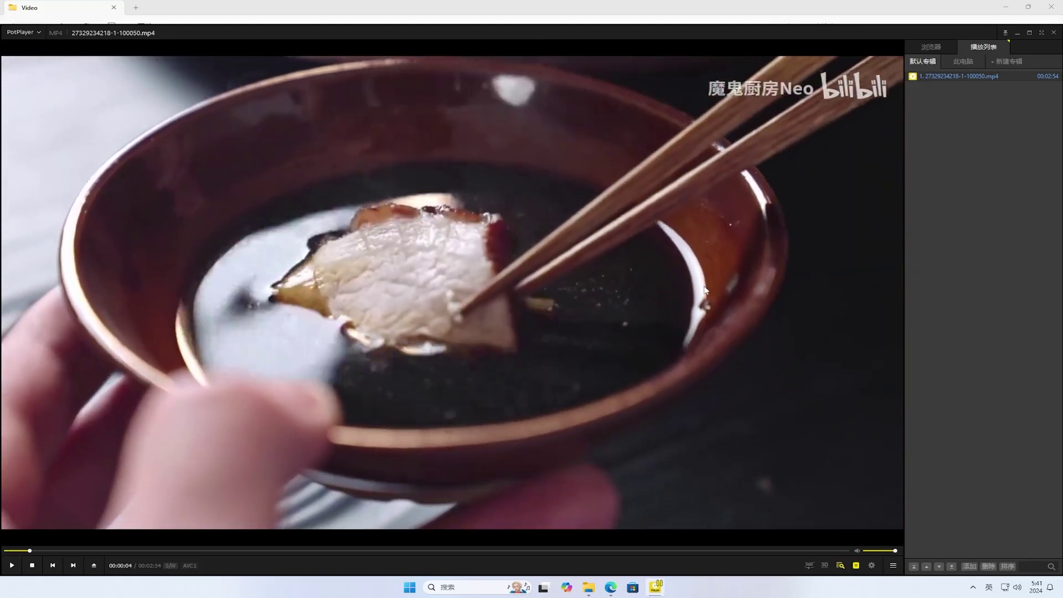
- Check the video's playback properties (属性...), then minimize Explorer and PotPlayer
{"action": "right_click", "coordinate": [418, 249]}
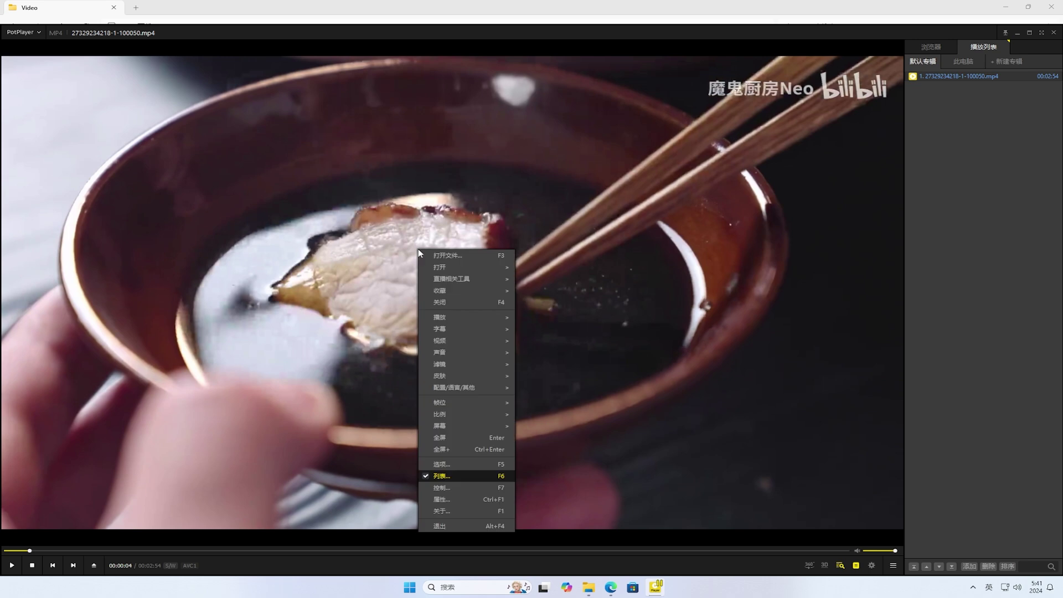
{"action": "left_click", "coordinate": [469, 499]}
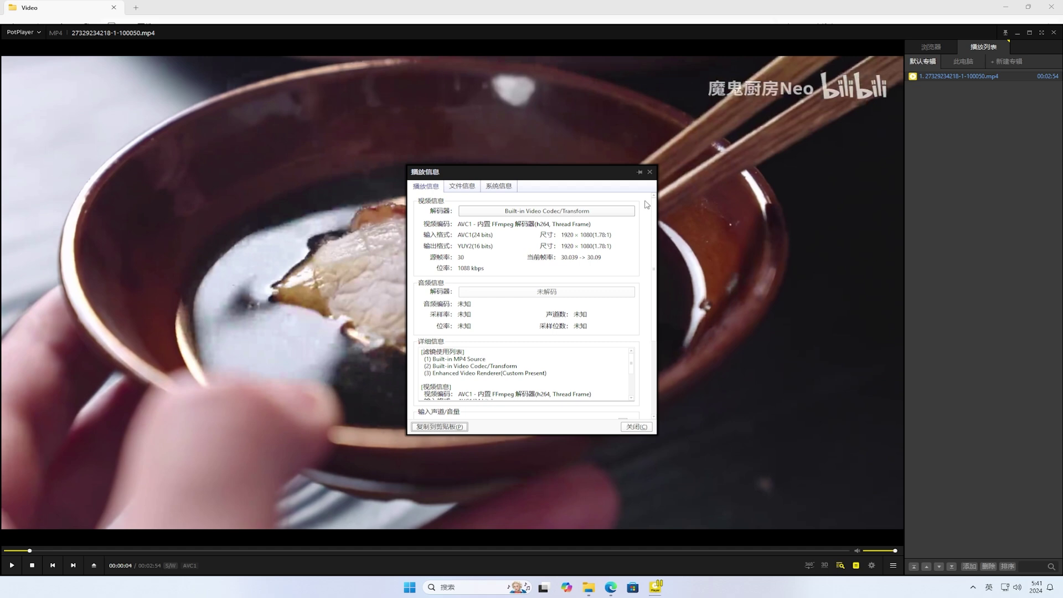
{"action": "left_click", "coordinate": [650, 172]}
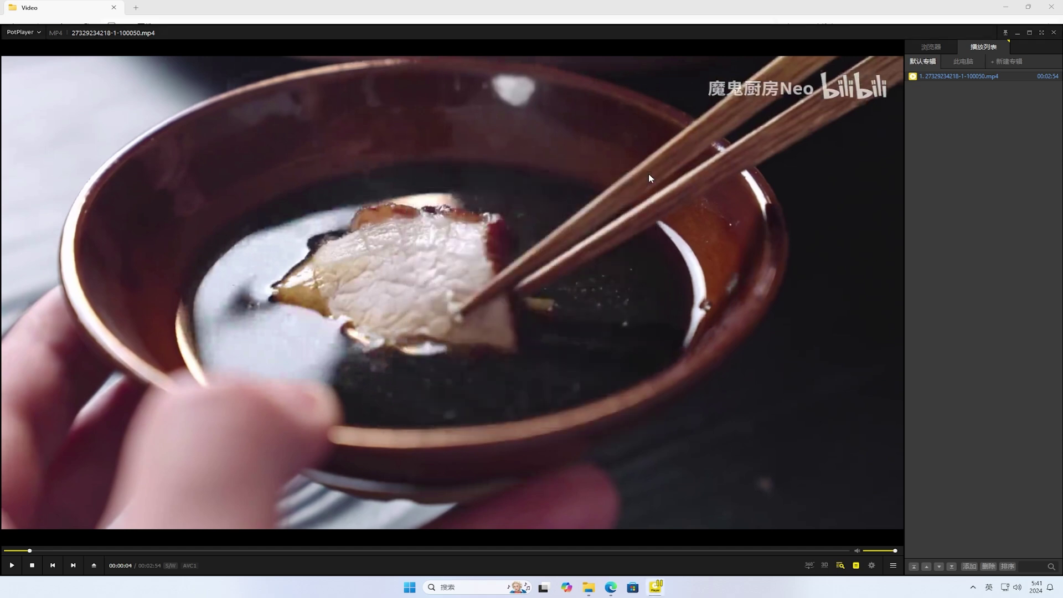
{"action": "left_click", "coordinate": [1006, 7]}
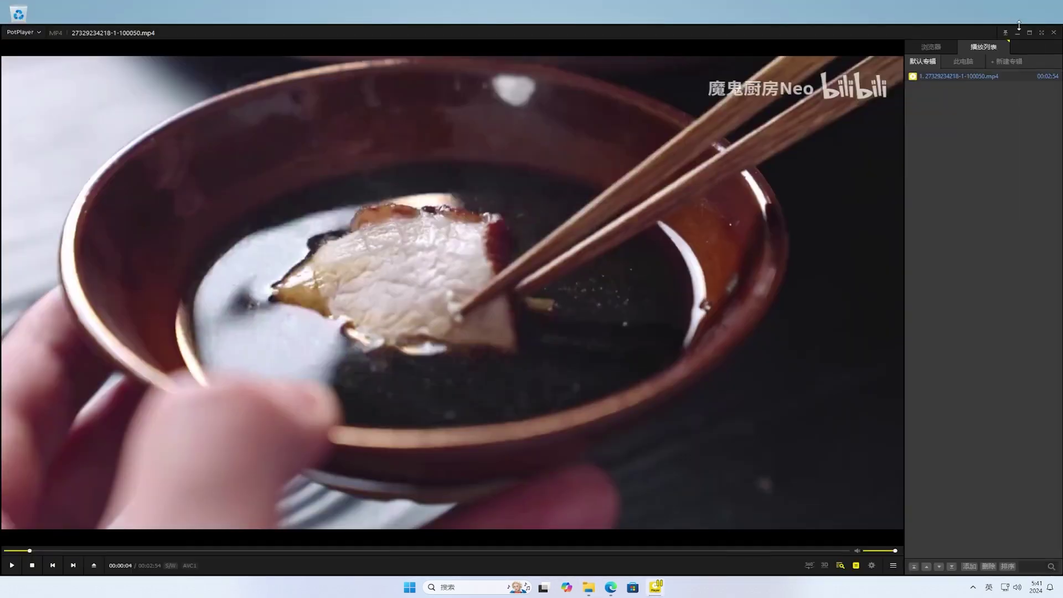
{"action": "left_click", "coordinate": [1018, 33]}
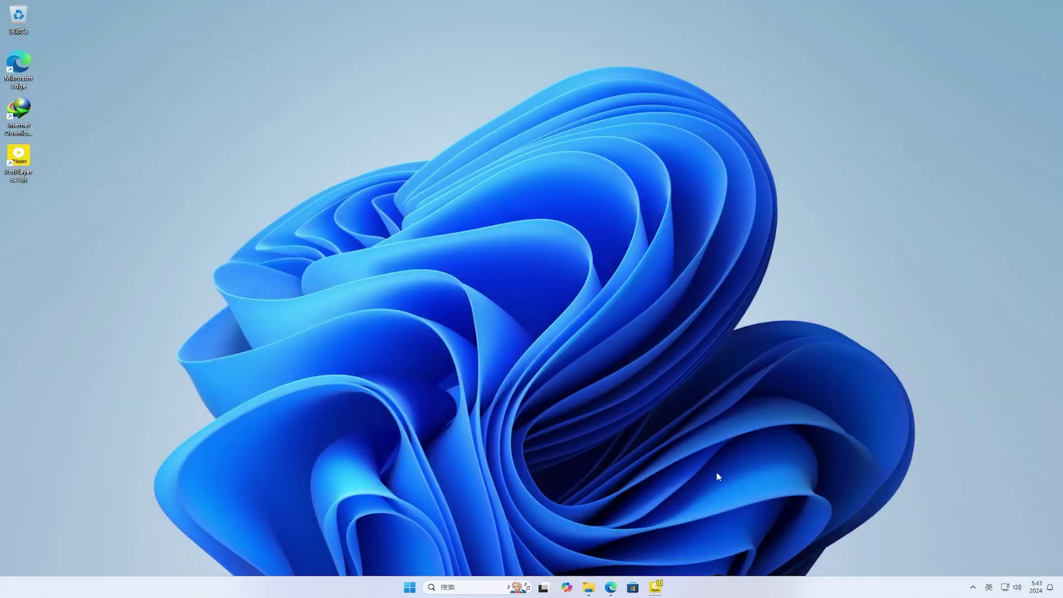
{"action": "left_click", "coordinate": [610, 588]}
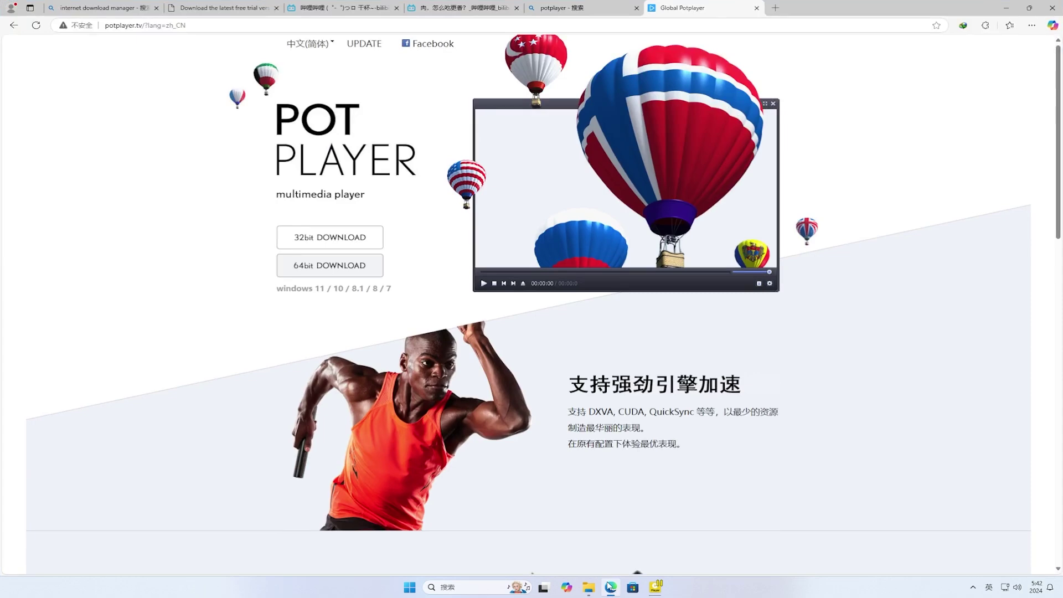
{"action": "left_click", "coordinate": [479, 11]}
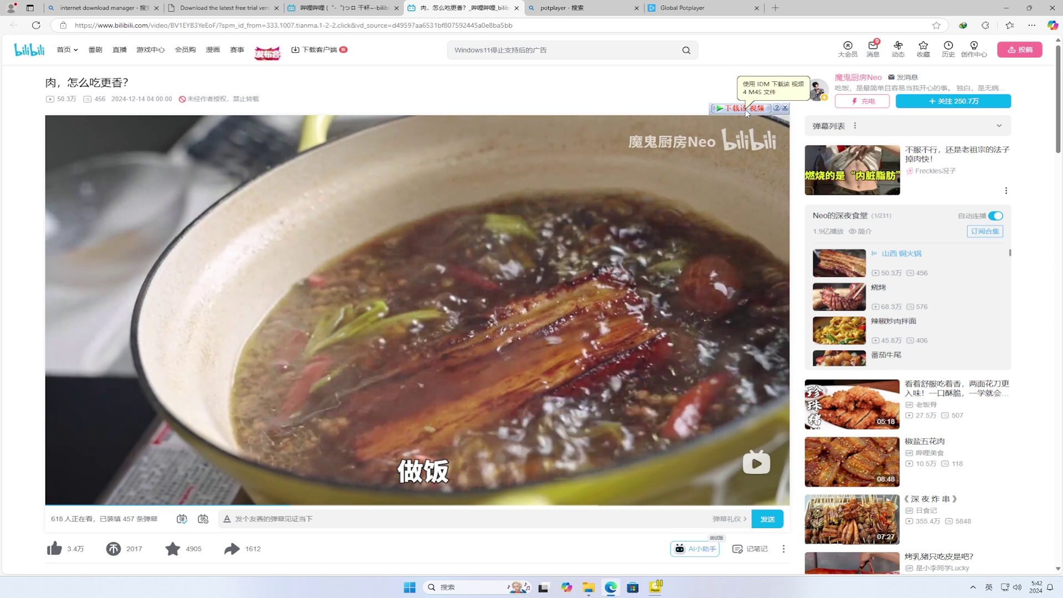
{"action": "left_click", "coordinate": [747, 111]}
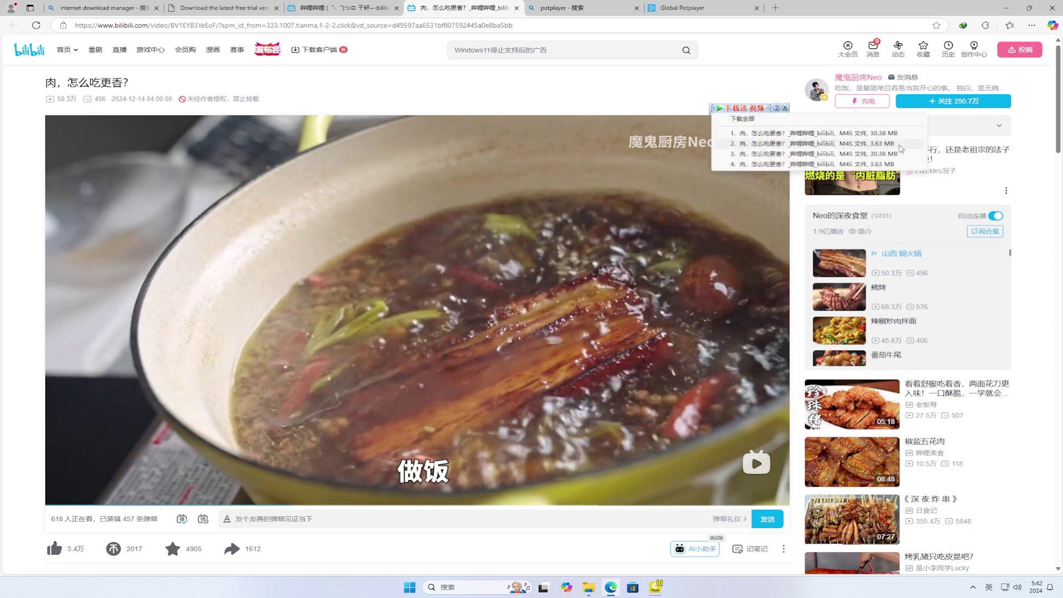
{"action": "left_click", "coordinate": [900, 145]}
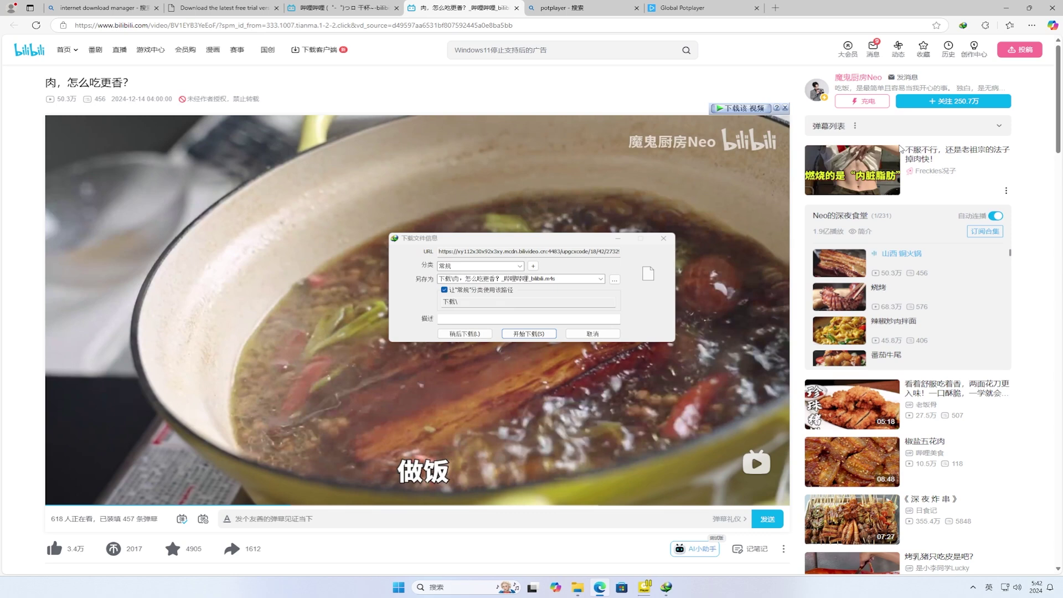
{"action": "left_click", "coordinate": [1006, 9]}
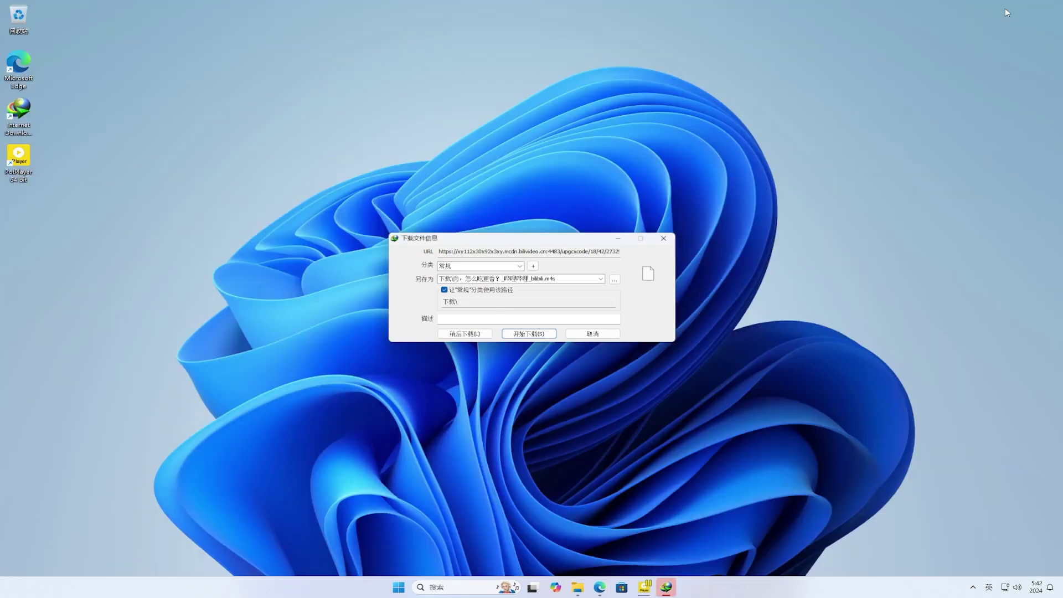
{"action": "left_click", "coordinate": [579, 277]}
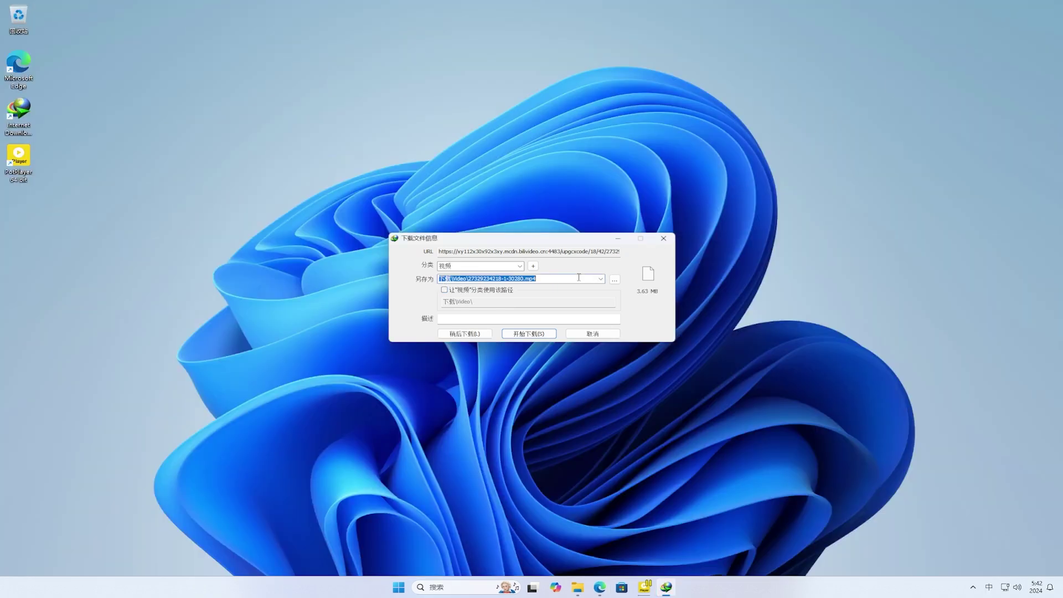
{"action": "left_click", "coordinate": [535, 336]}
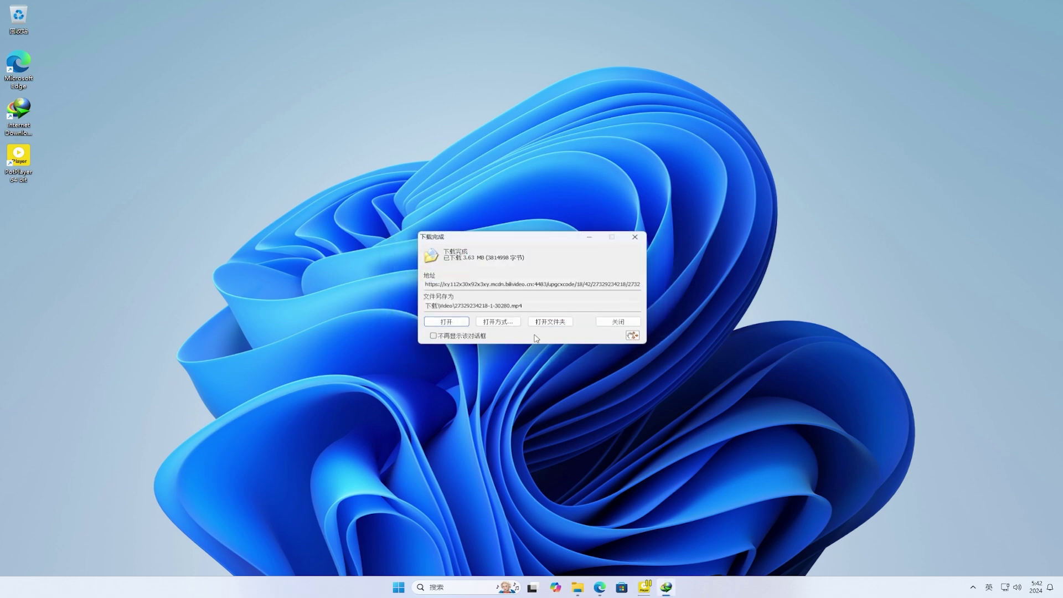
{"action": "left_click", "coordinate": [455, 323]}
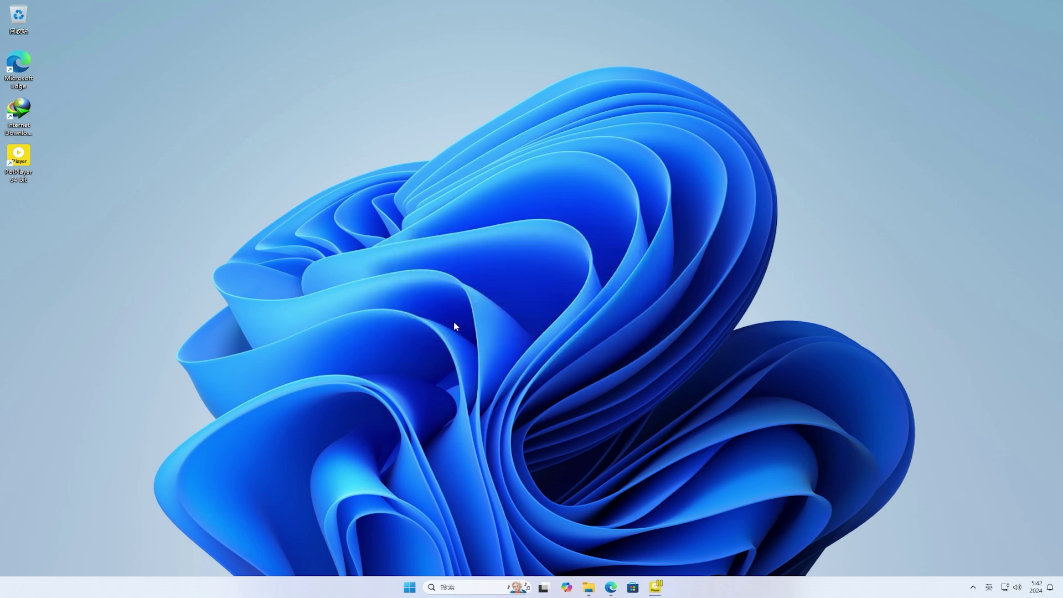
{"action": "left_click", "coordinate": [494, 228]}
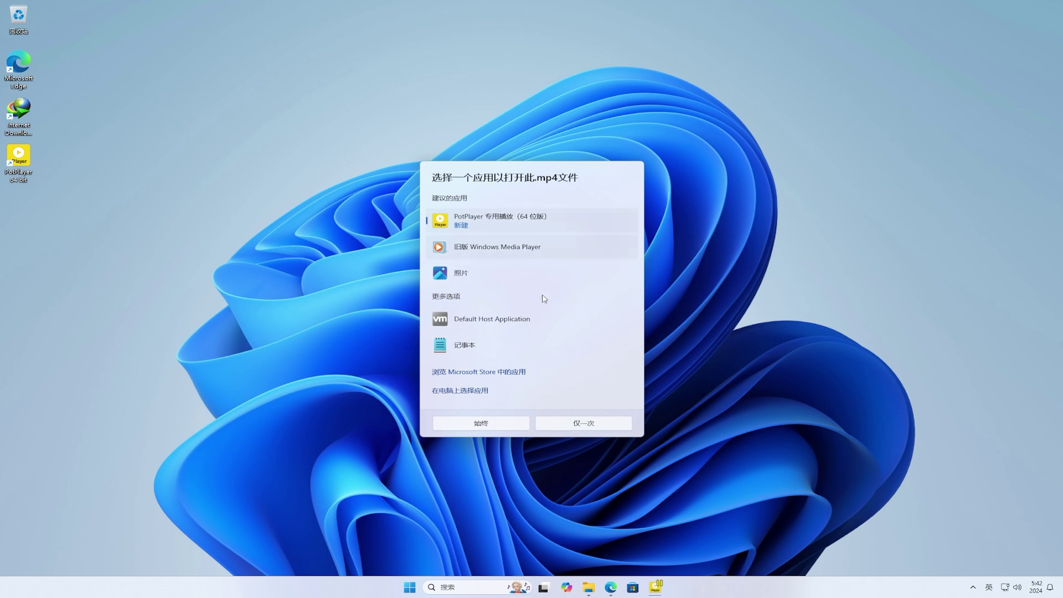
{"action": "left_click", "coordinate": [611, 422]}
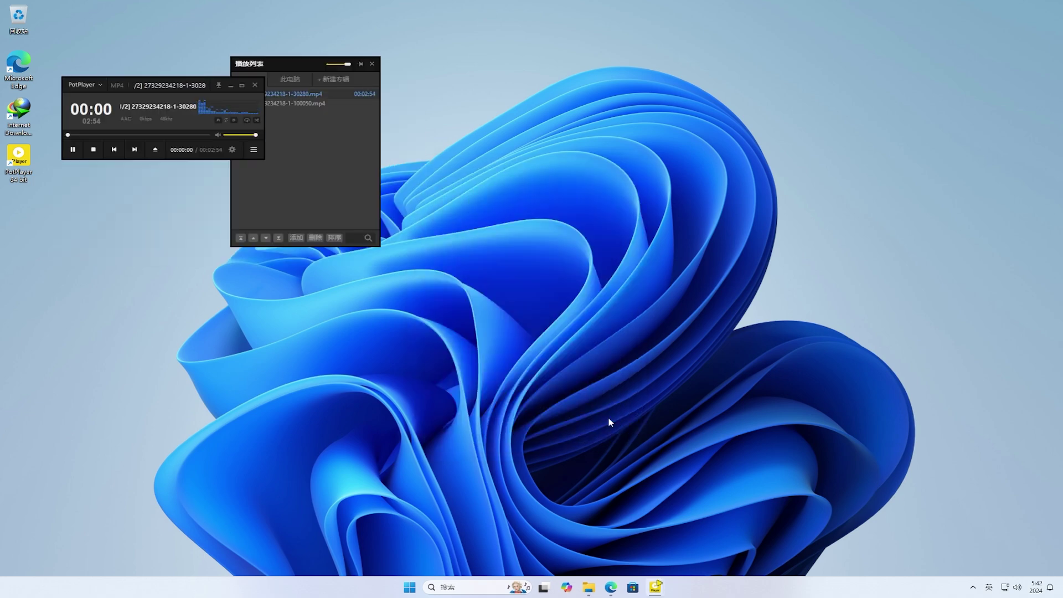
{"action": "left_click", "coordinate": [372, 64]}
{"action": "left_click_drag", "start_coordinate": [166, 86], "coordinate": [533, 265]}
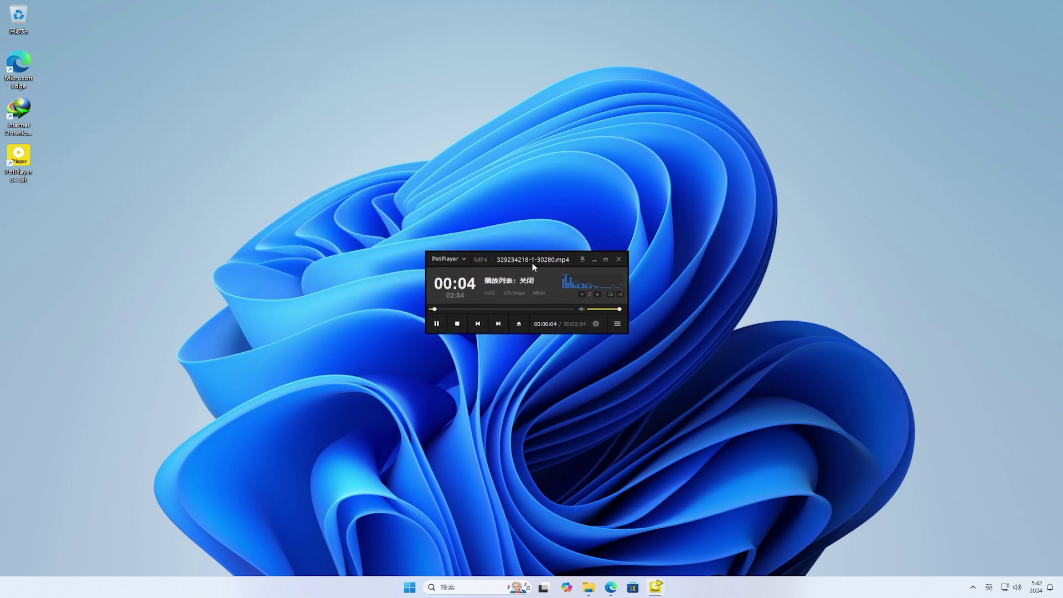
{"action": "left_click", "coordinate": [439, 323]}
- Inspect the two-file playlist beside the player, then close PotPlayer
{"action": "left_click", "coordinate": [617, 324]}
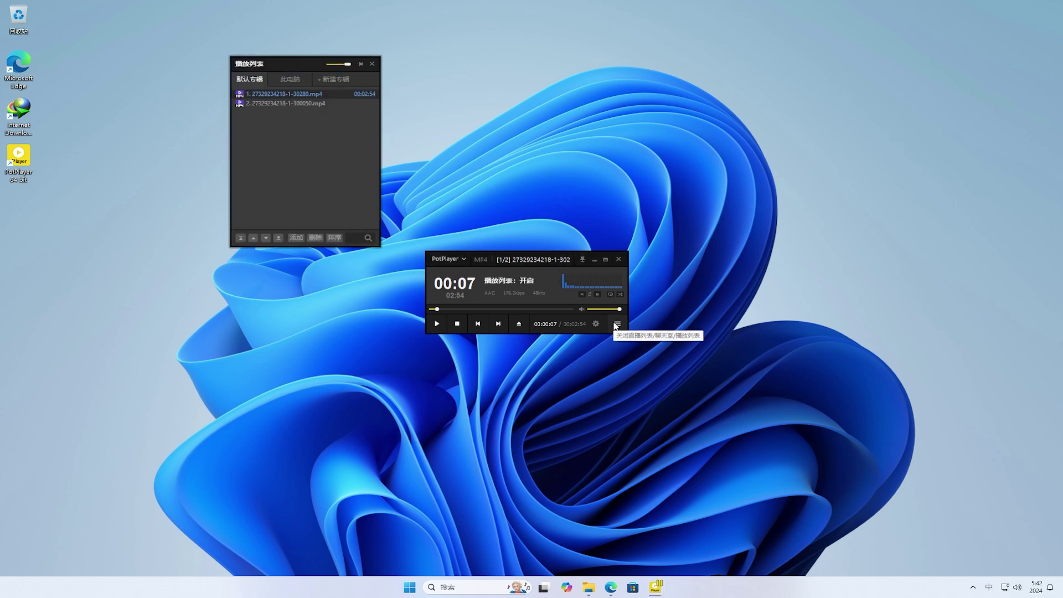
{"action": "left_click_drag", "start_coordinate": [300, 68], "coordinate": [308, 262]}
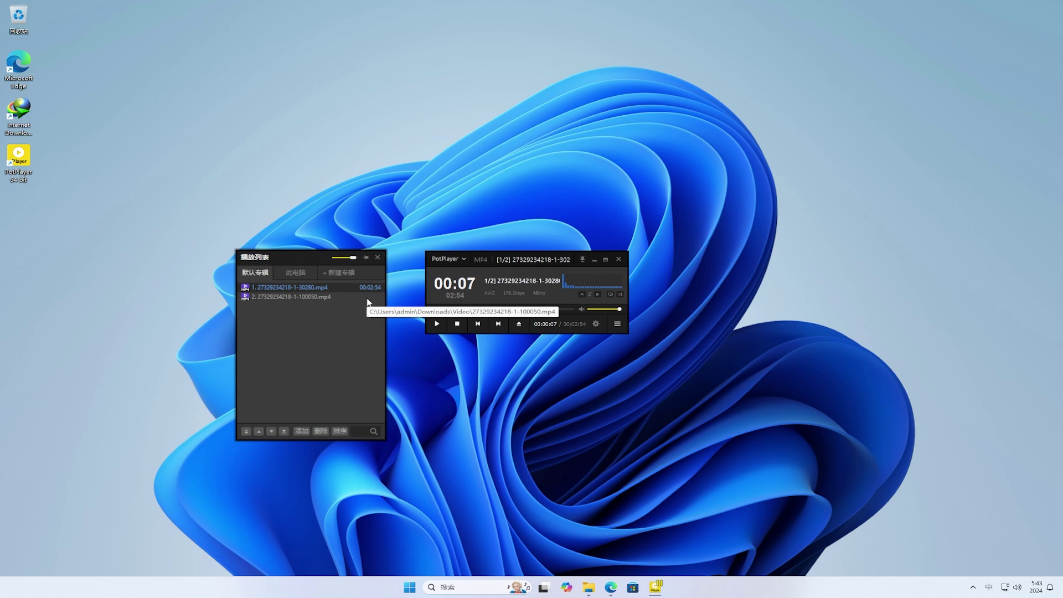
{"action": "left_click", "coordinate": [377, 257]}
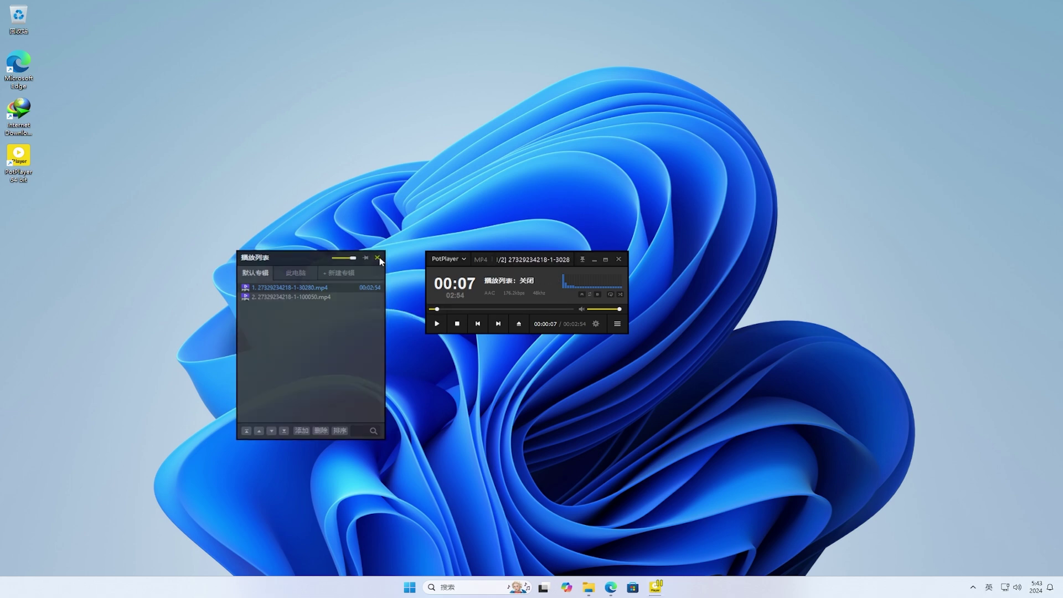
{"action": "left_click", "coordinate": [618, 259]}
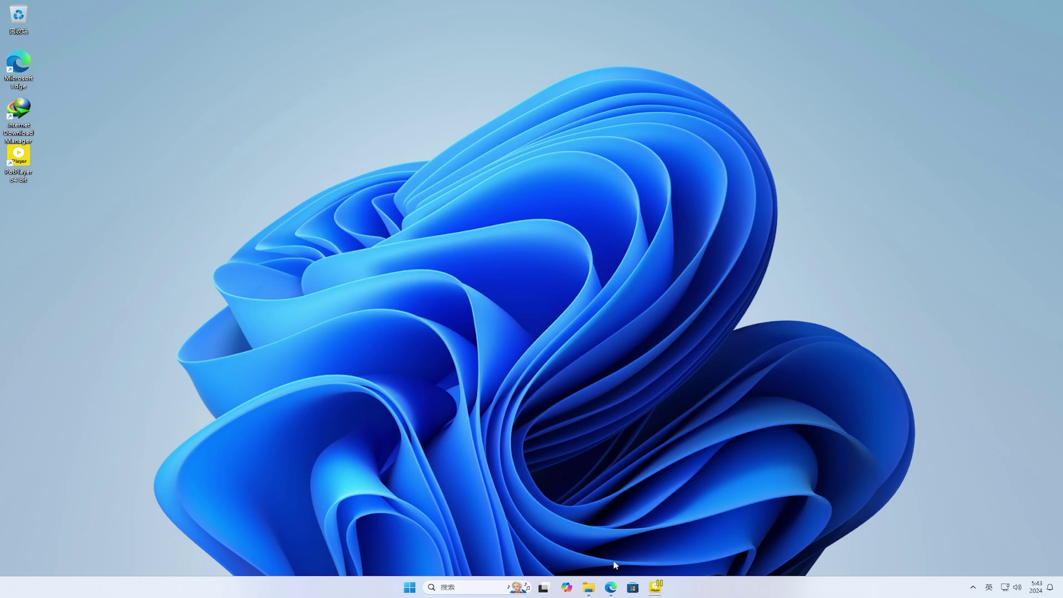
- Open the copied VSDC Pro giveaway link in a new Edge tab
{"action": "left_click", "coordinate": [611, 587]}
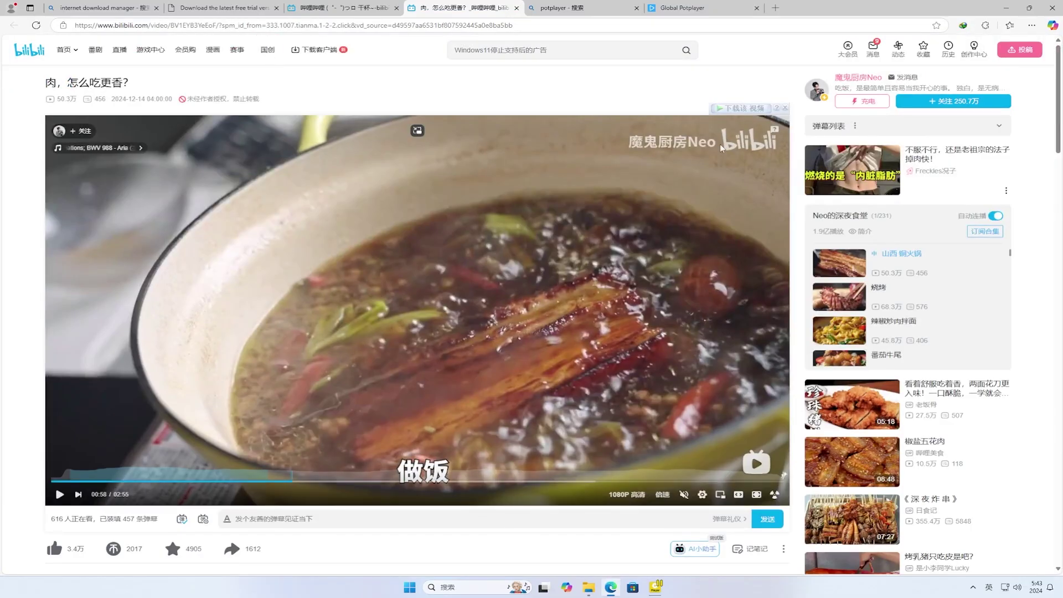
{"action": "left_click", "coordinate": [775, 8]}
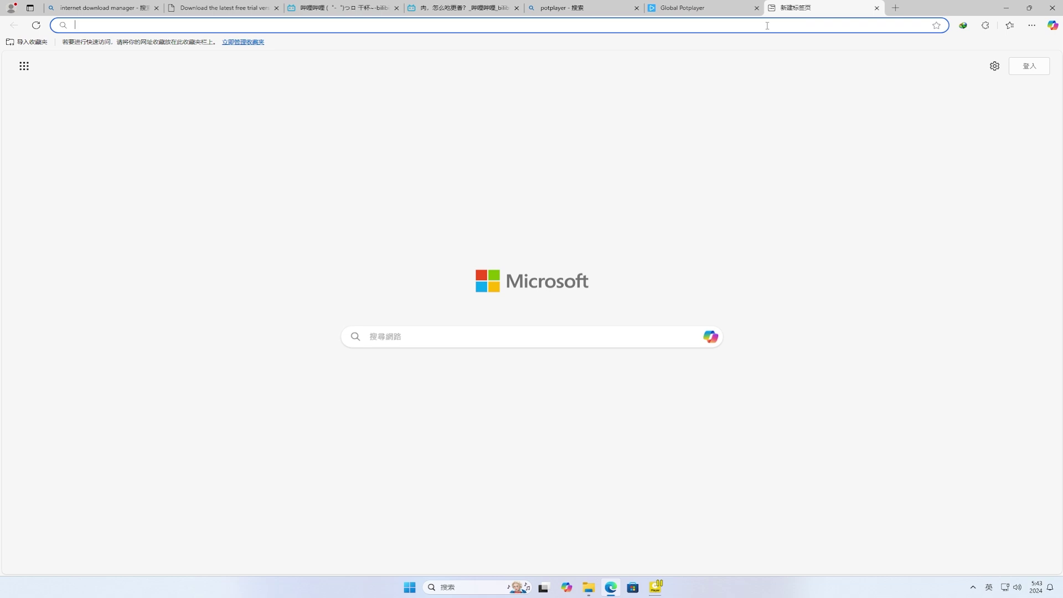
{"action": "right_click", "coordinate": [767, 25]}
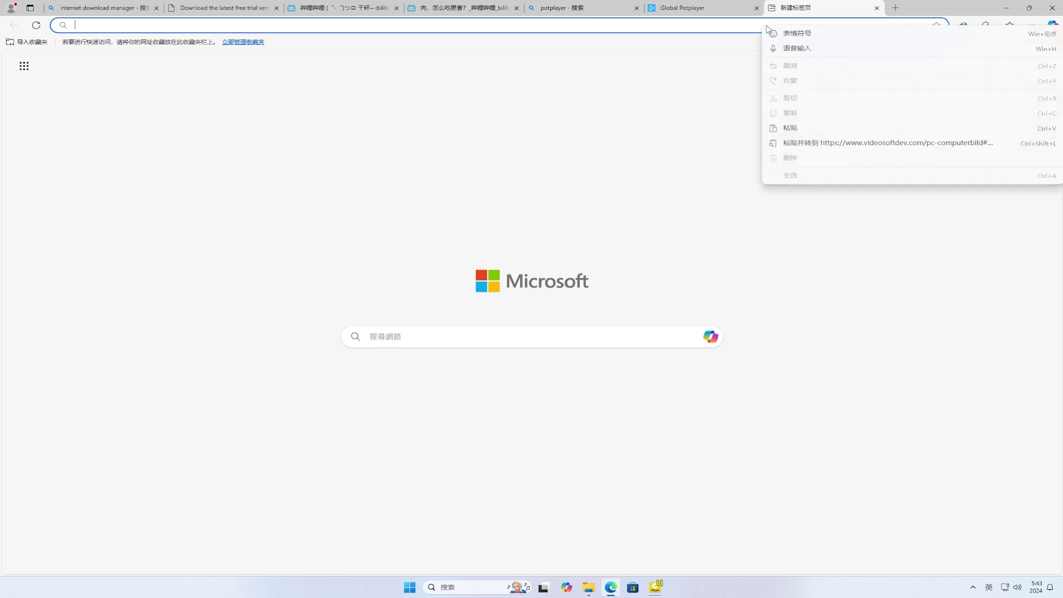
{"action": "left_click", "coordinate": [908, 143]}
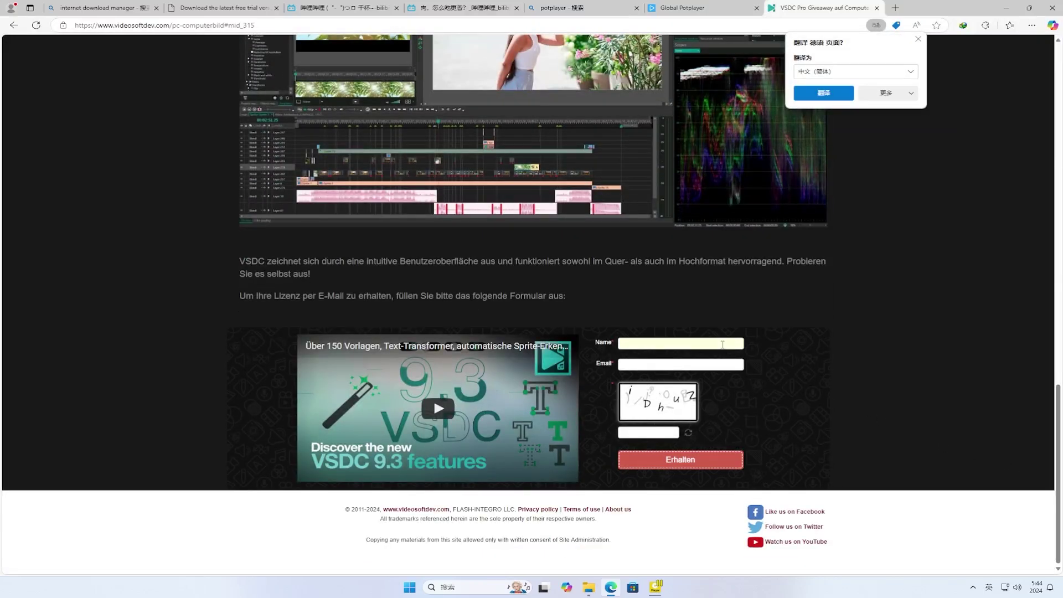
- Fill in the name and e-mail fields and submit the Pro licence request
{"action": "left_click", "coordinate": [722, 345]}
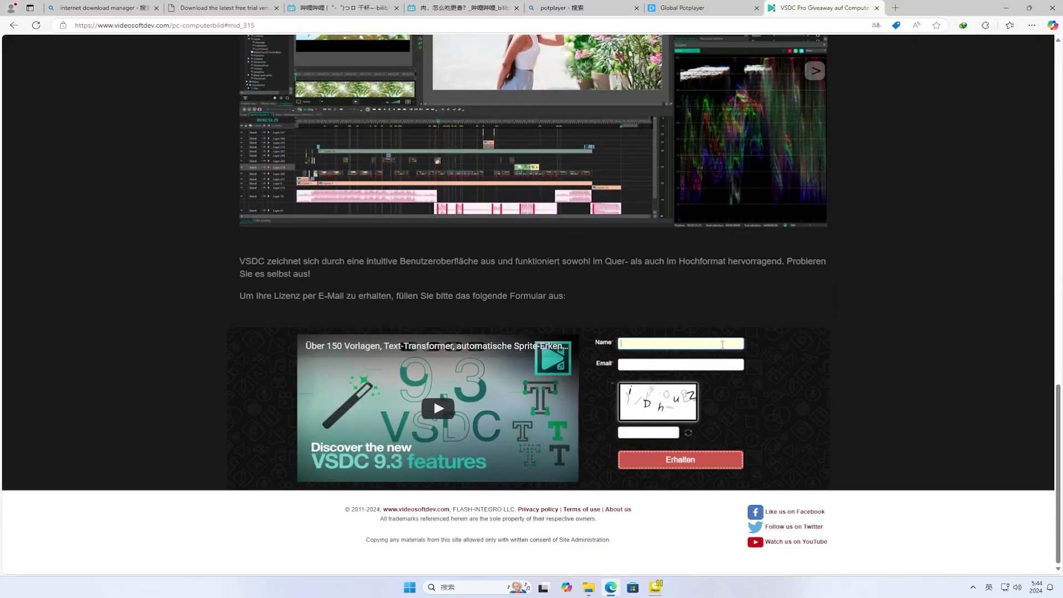
{"action": "left_click", "coordinate": [721, 361]}
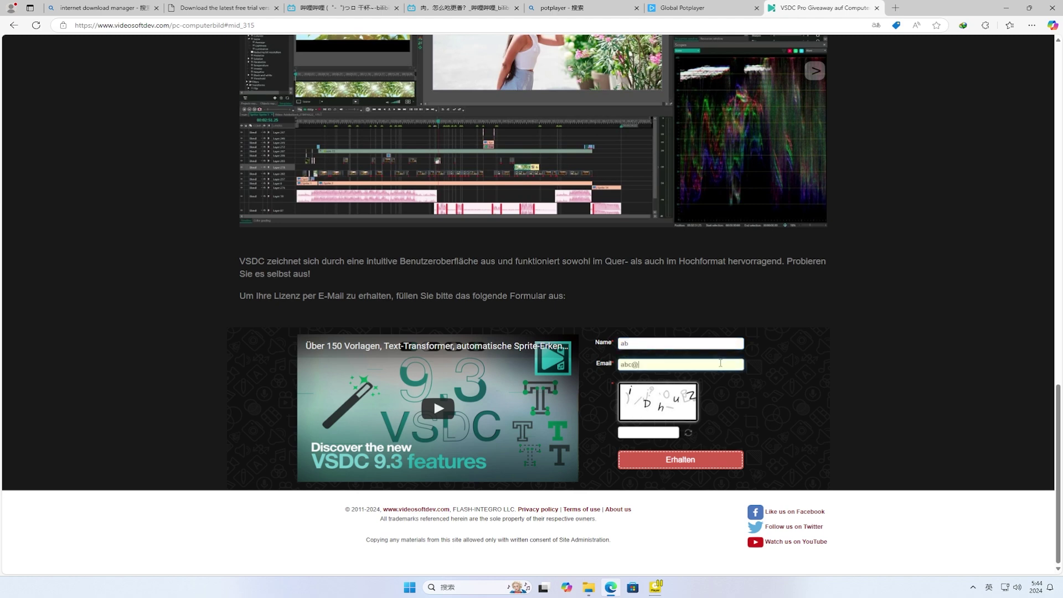
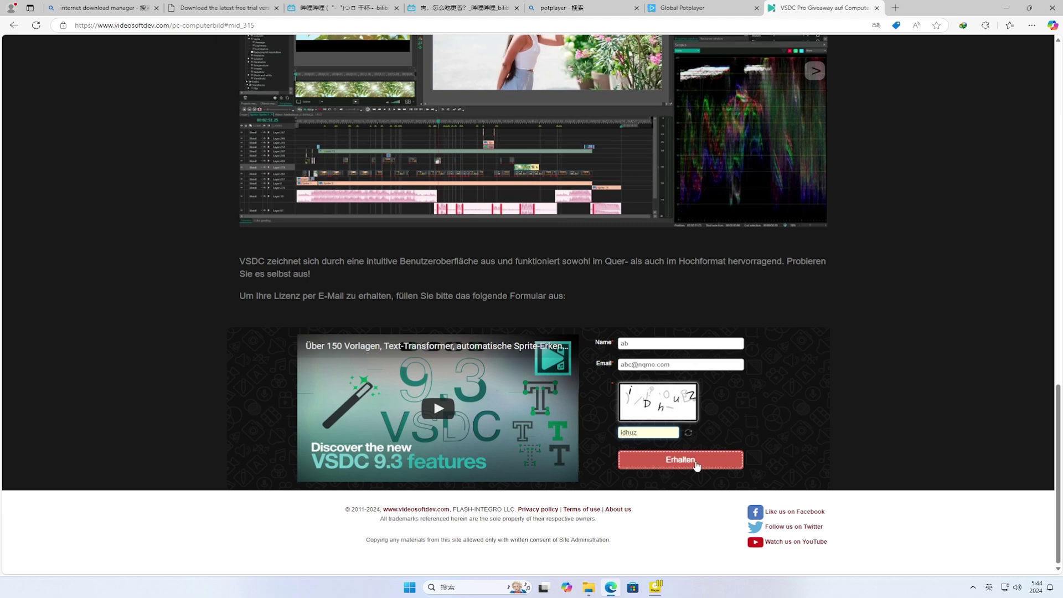
{"action": "left_click", "coordinate": [697, 465]}
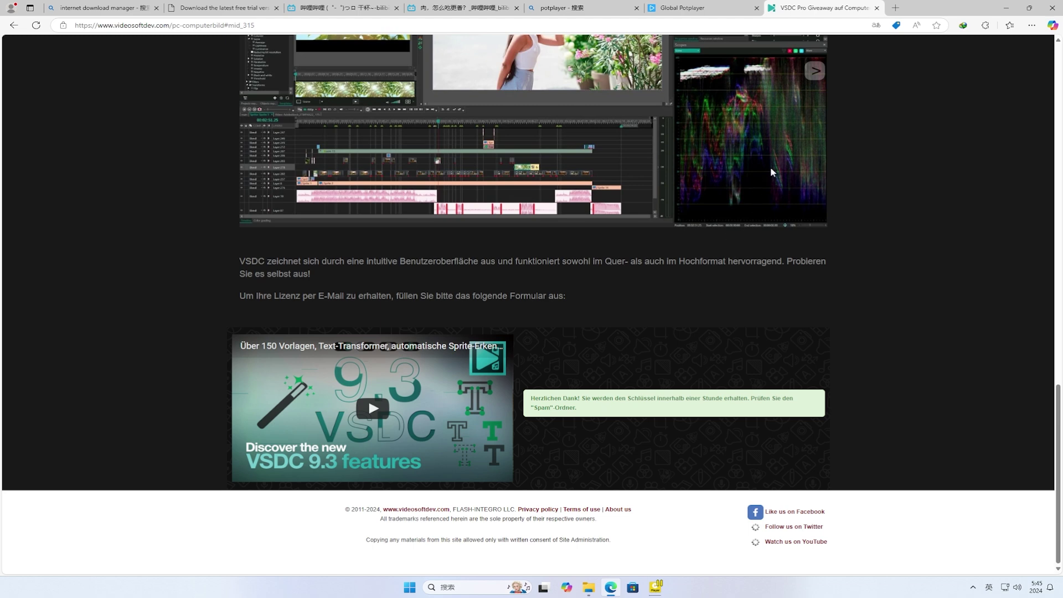
- Open mail.td in a new tab and save the temporary address to reach its inbox
{"action": "left_click", "coordinate": [896, 9]}
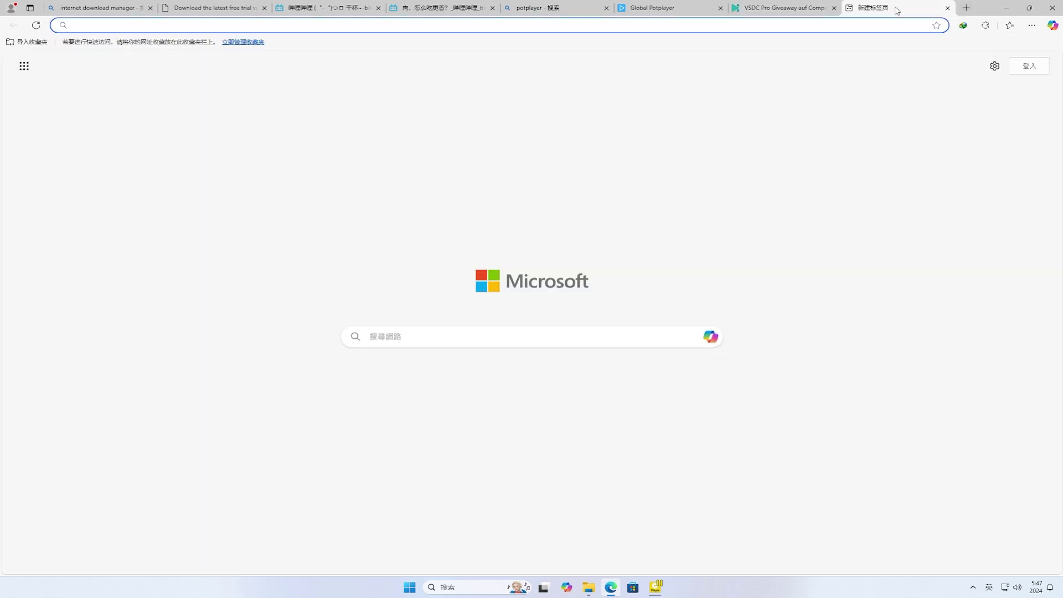
{"action": "type", "text": "mail.td"}
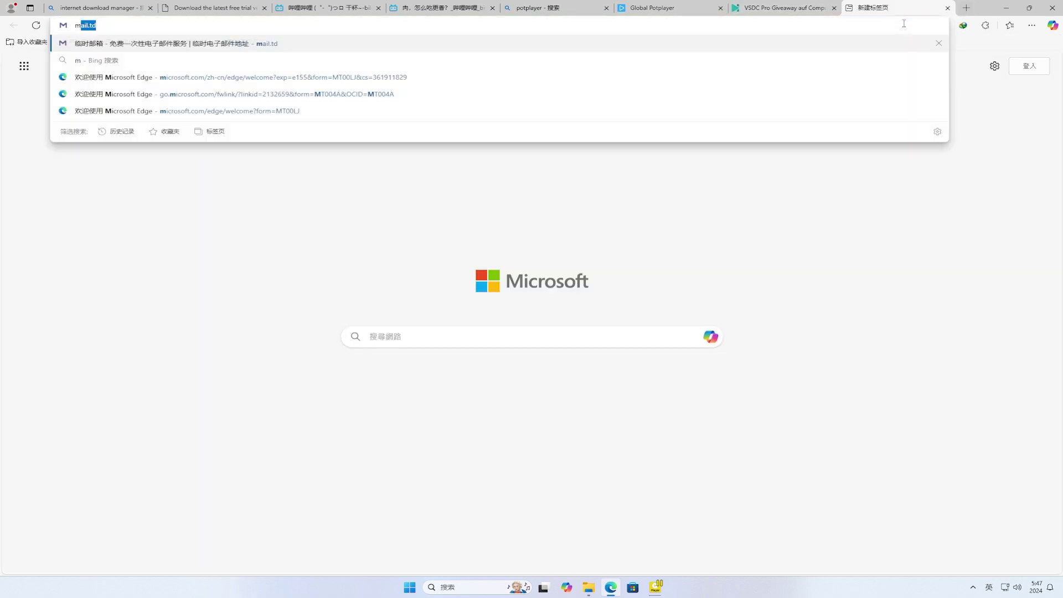
{"action": "key", "text": "Return"}
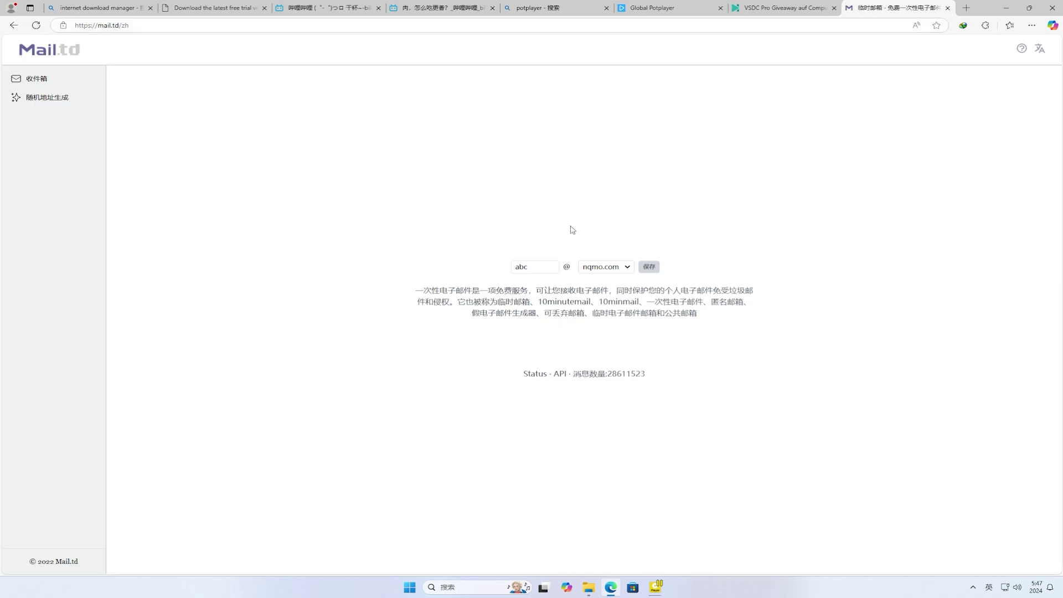
{"action": "left_click", "coordinate": [648, 267]}
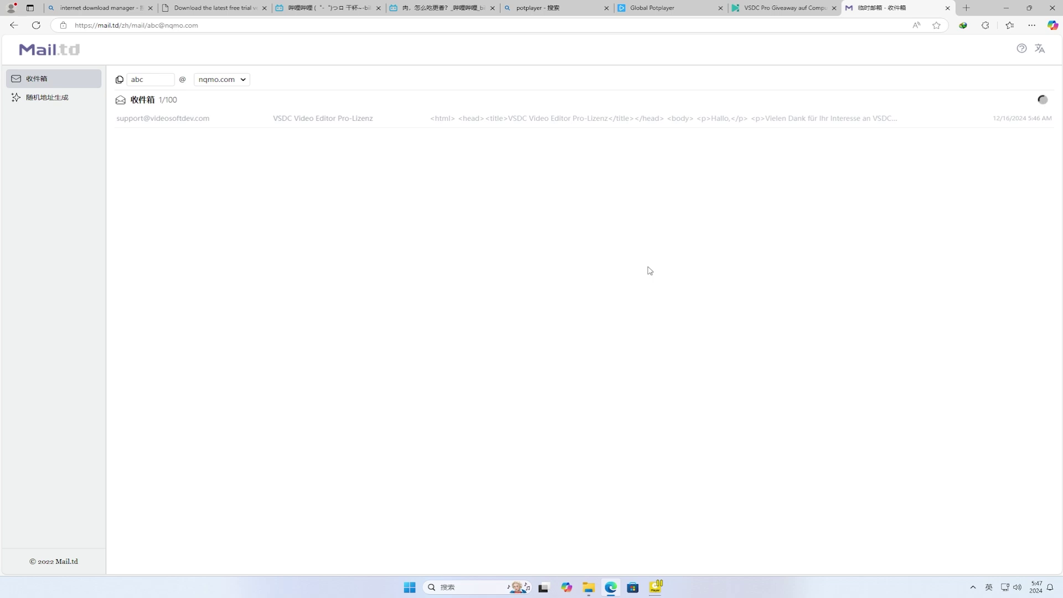
- Open the VSDC Video Editor Pro-Lizenz email, select its licence key, and return to the giveaway page
{"action": "left_click", "coordinate": [653, 124]}
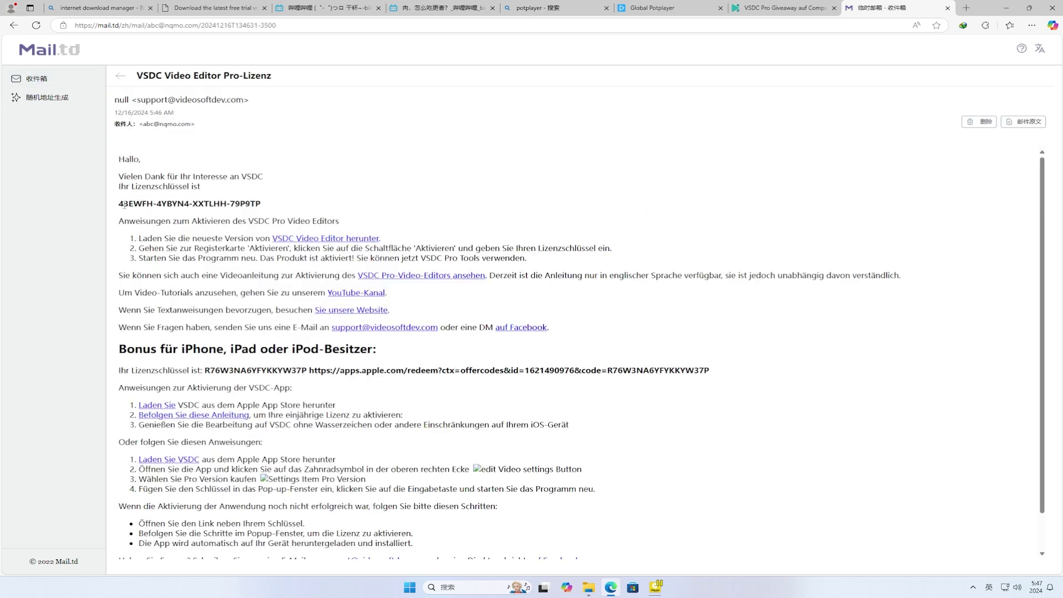
{"action": "left_click_drag", "start_coordinate": [120, 205], "coordinate": [271, 204]}
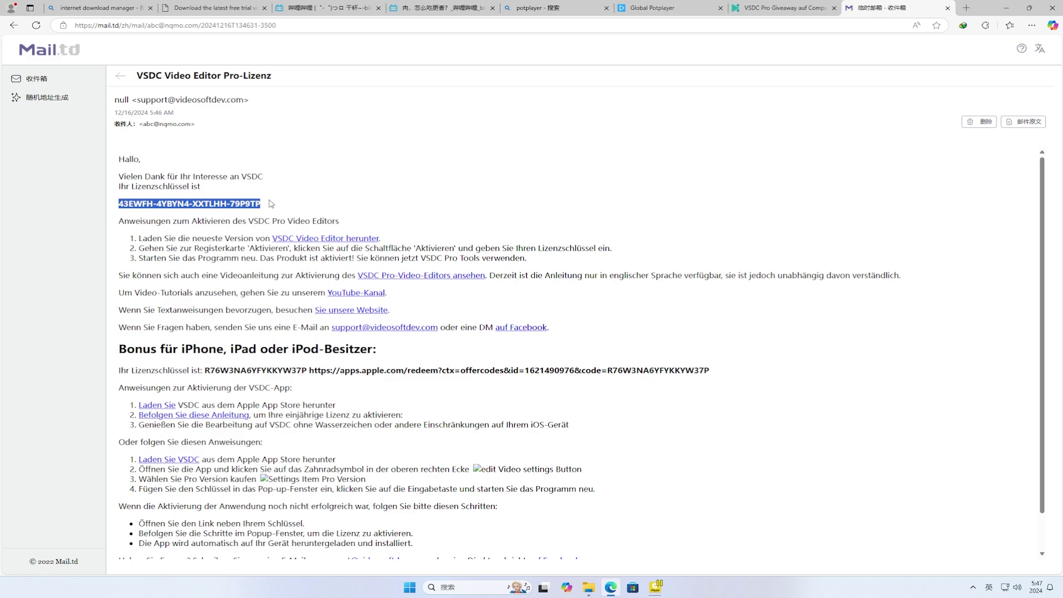
{"action": "left_click", "coordinate": [817, 15]}
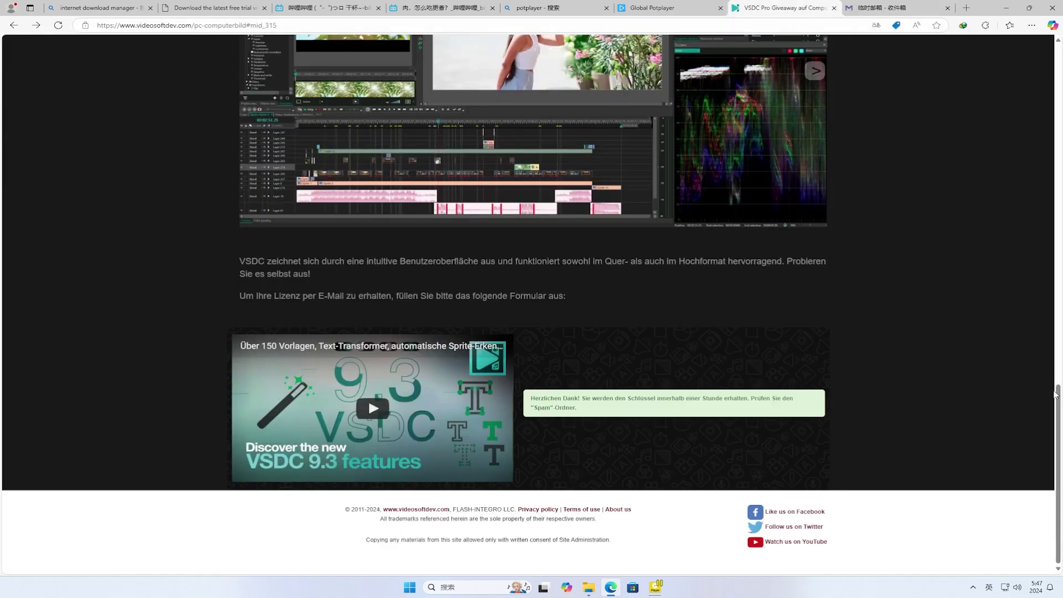
- From the VSDC Video Editor download page, download the 64-bit installer video_editor_x64.exe with IDM
{"action": "left_click_drag", "start_coordinate": [1055, 395], "coordinate": [1055, 55]}
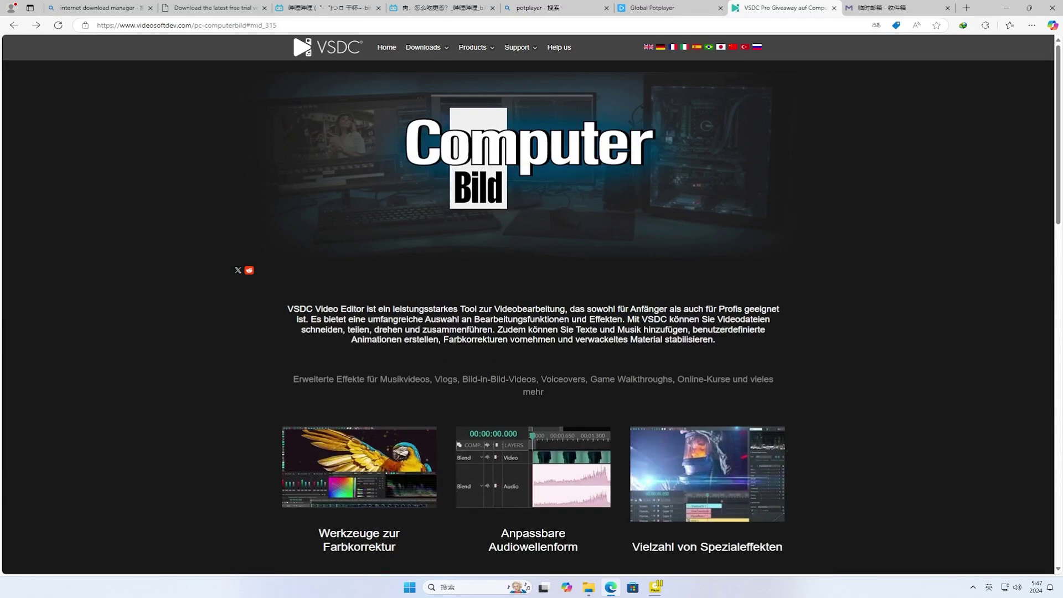
{"action": "mouse_move", "coordinate": [412, 50]}
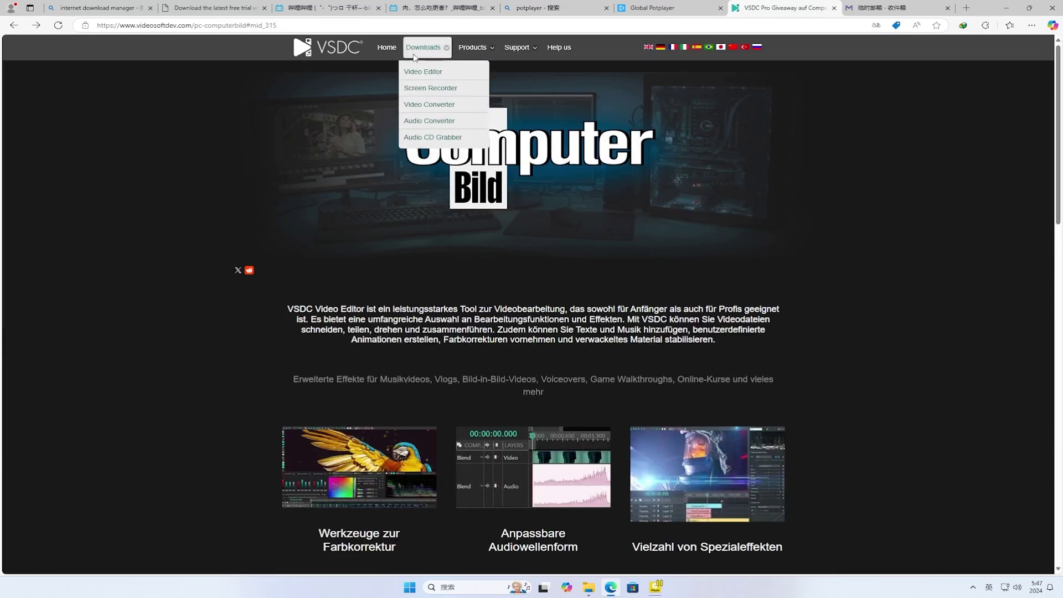
{"action": "left_click", "coordinate": [424, 71]}
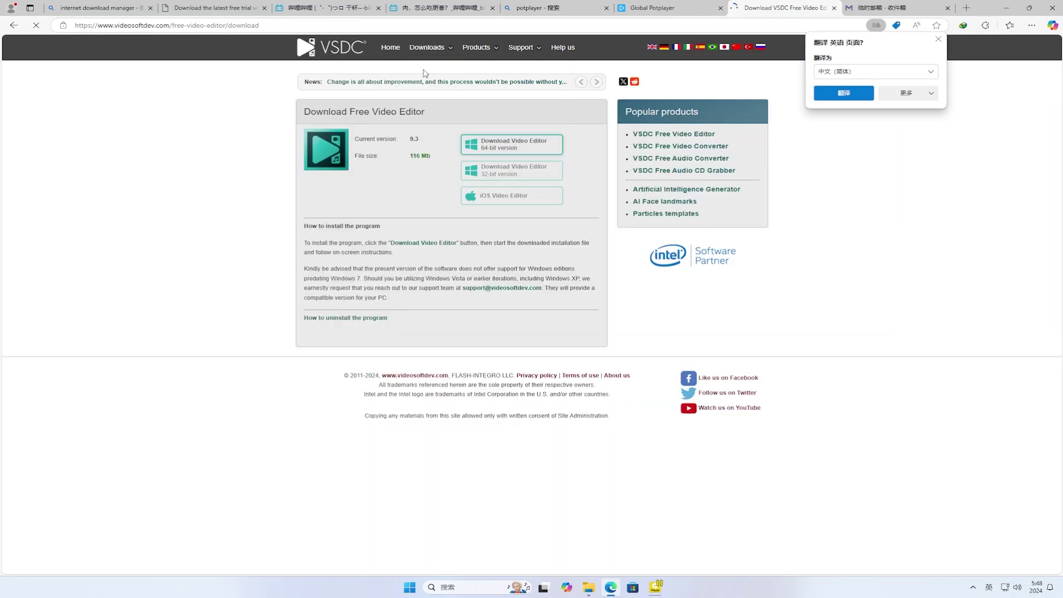
{"action": "left_click", "coordinate": [532, 144]}
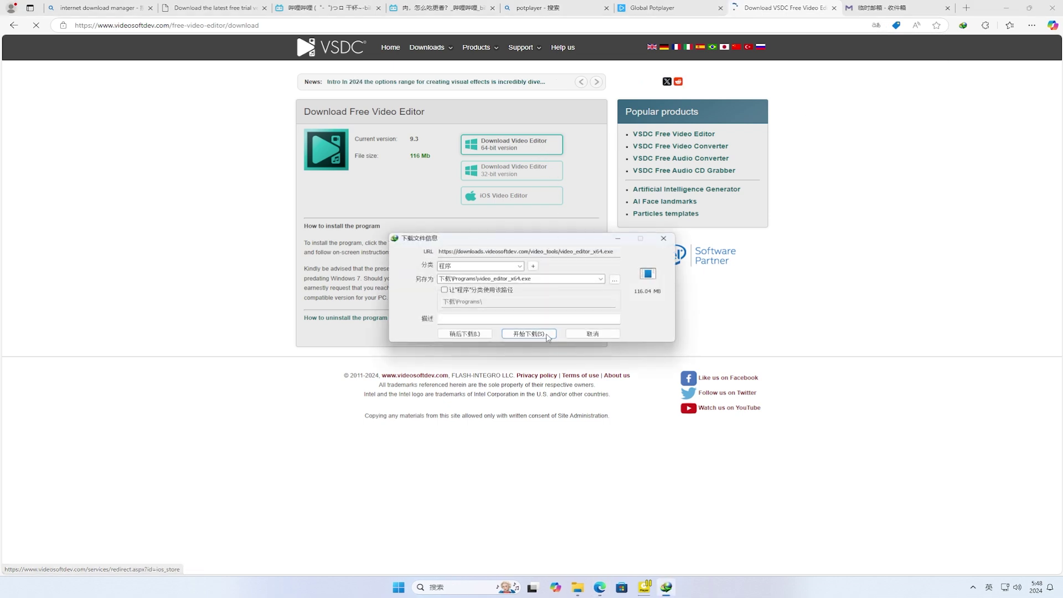
{"action": "left_click", "coordinate": [544, 334]}
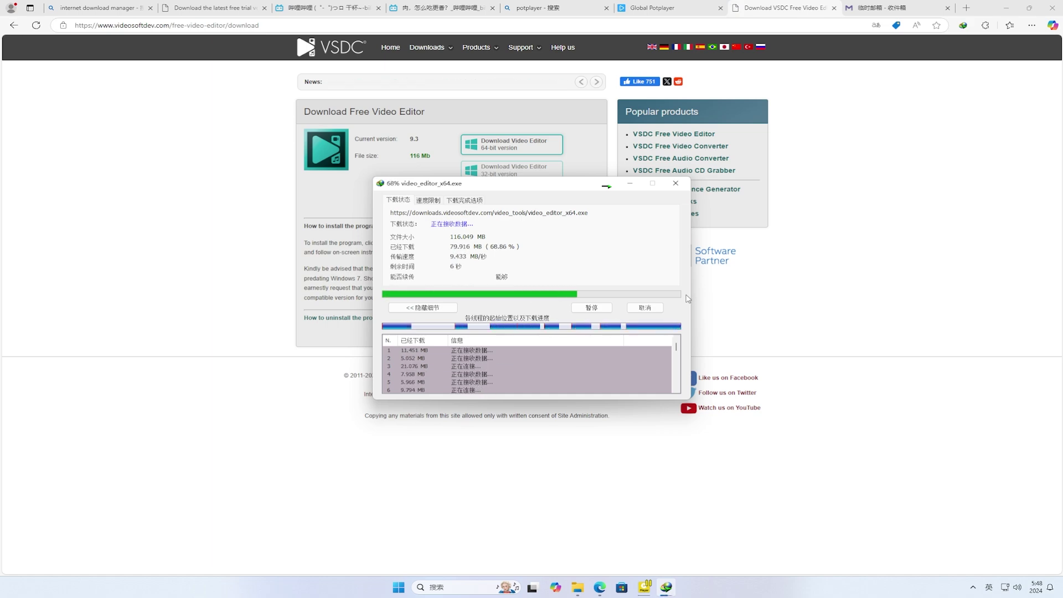
- Run the downloaded video_editor_x64.exe installer from the desktop and approve the UAC prompt
{"action": "left_click", "coordinate": [1006, 8]}
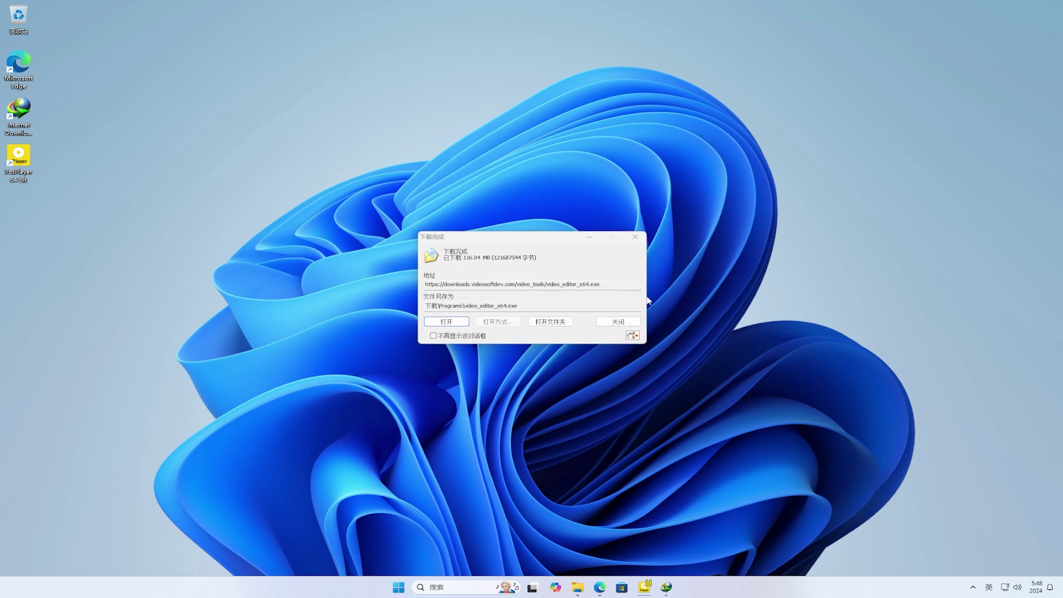
{"action": "left_click", "coordinate": [457, 322]}
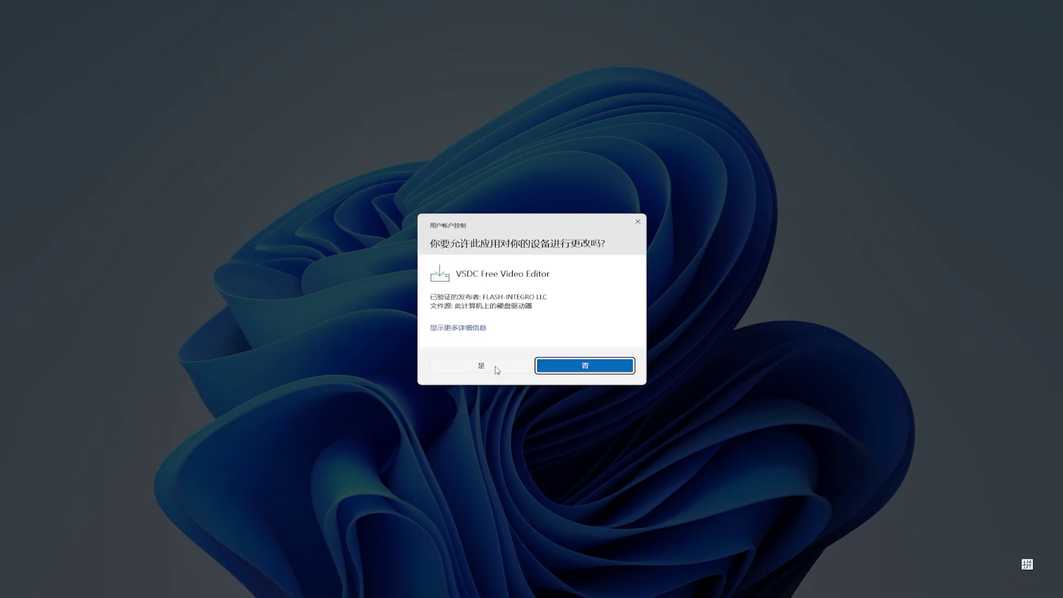
{"action": "left_click", "coordinate": [496, 369]}
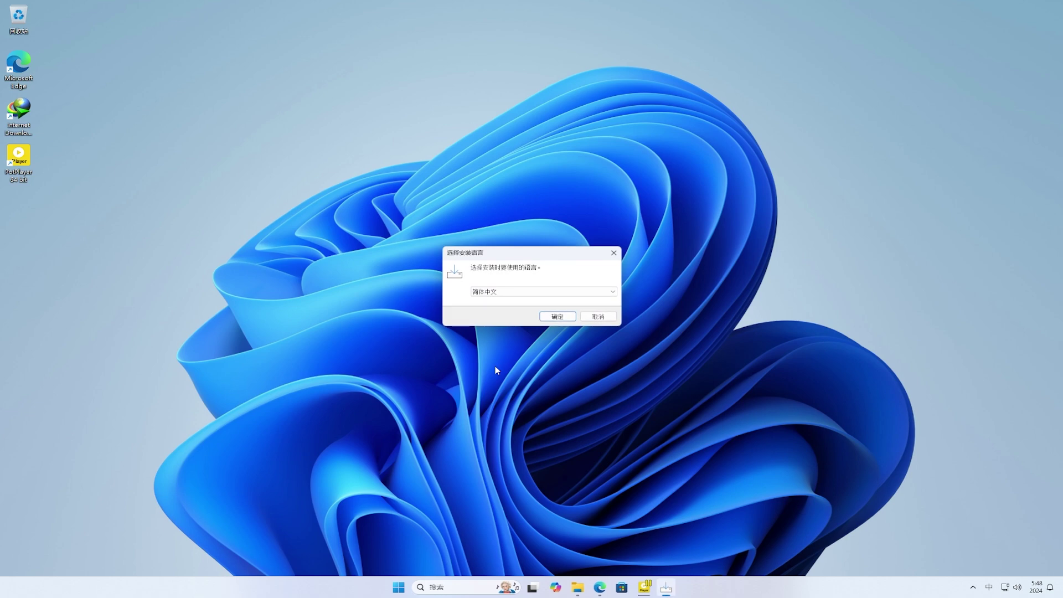
- Install VSDC in Simplified Chinese, accepting the licence and the default location, FlashIntegro folder and tasks
{"action": "left_click", "coordinate": [559, 316]}
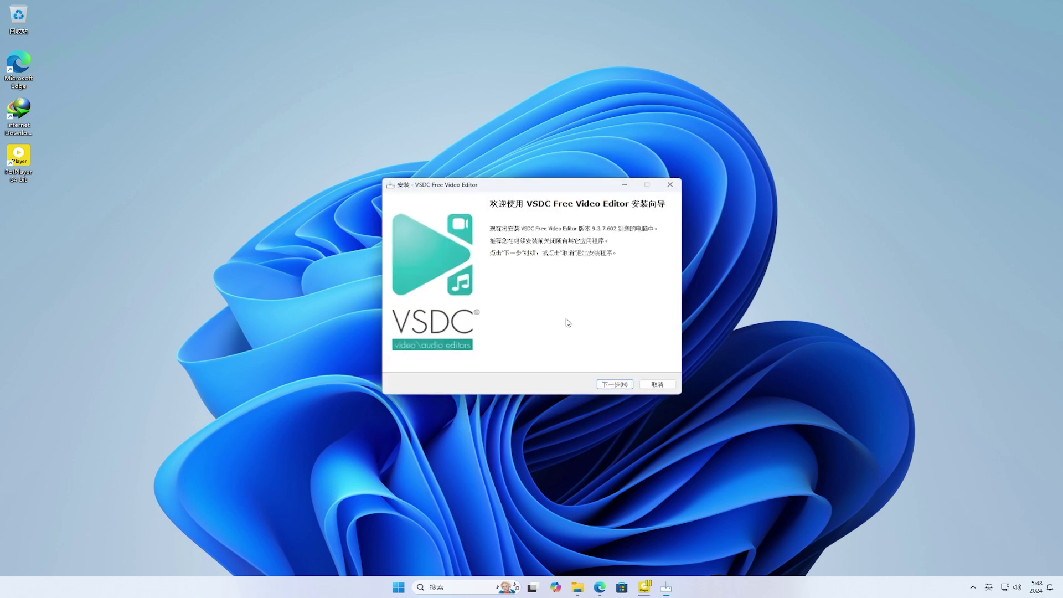
{"action": "left_click", "coordinate": [617, 385]}
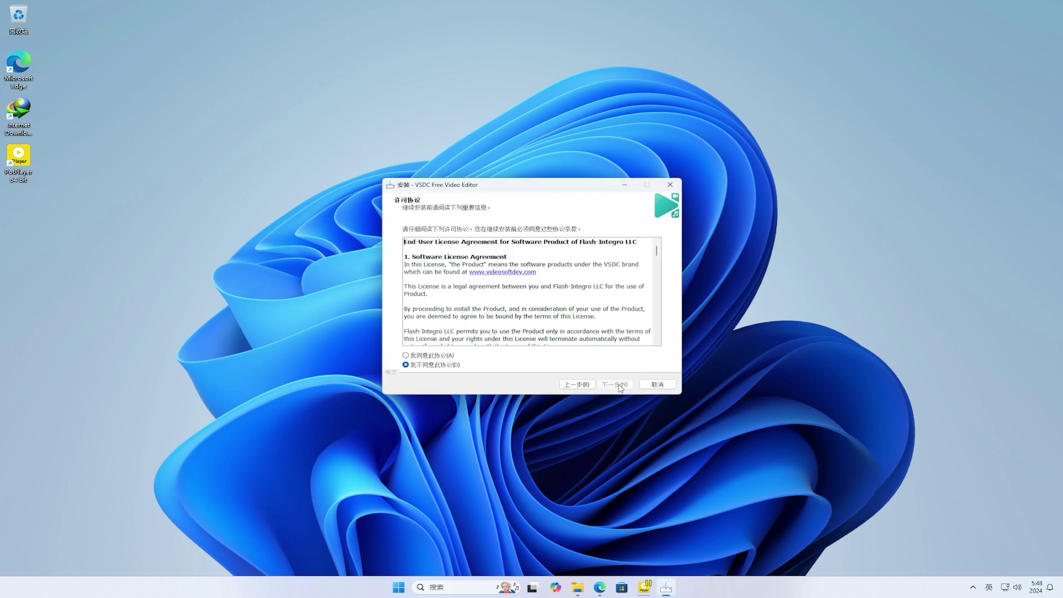
{"action": "left_click", "coordinate": [439, 357]}
{"action": "left_click", "coordinate": [618, 385]}
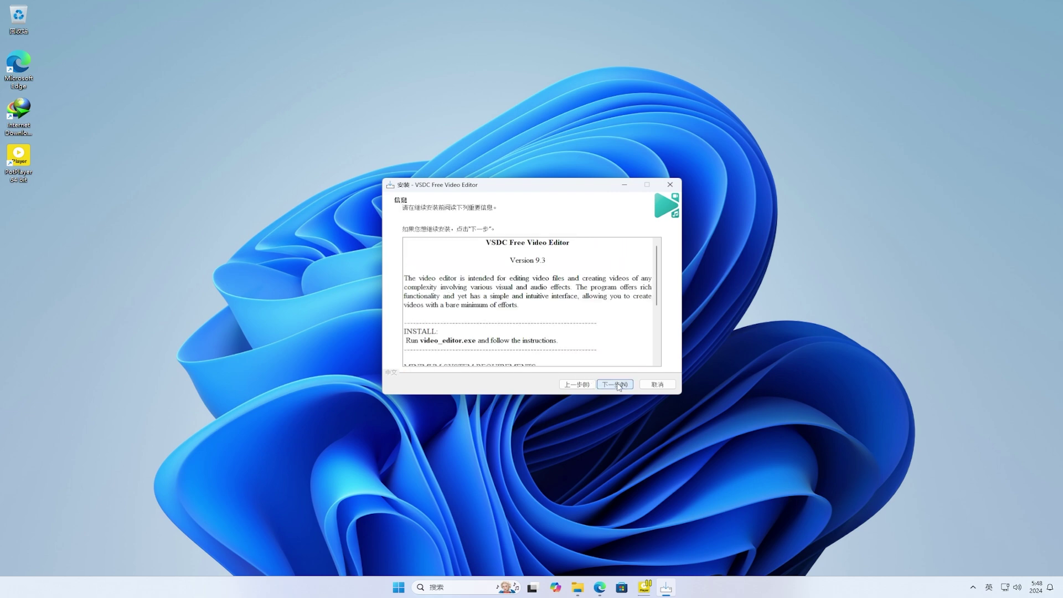
{"action": "left_click", "coordinate": [617, 385]}
{"action": "left_click", "coordinate": [618, 386]}
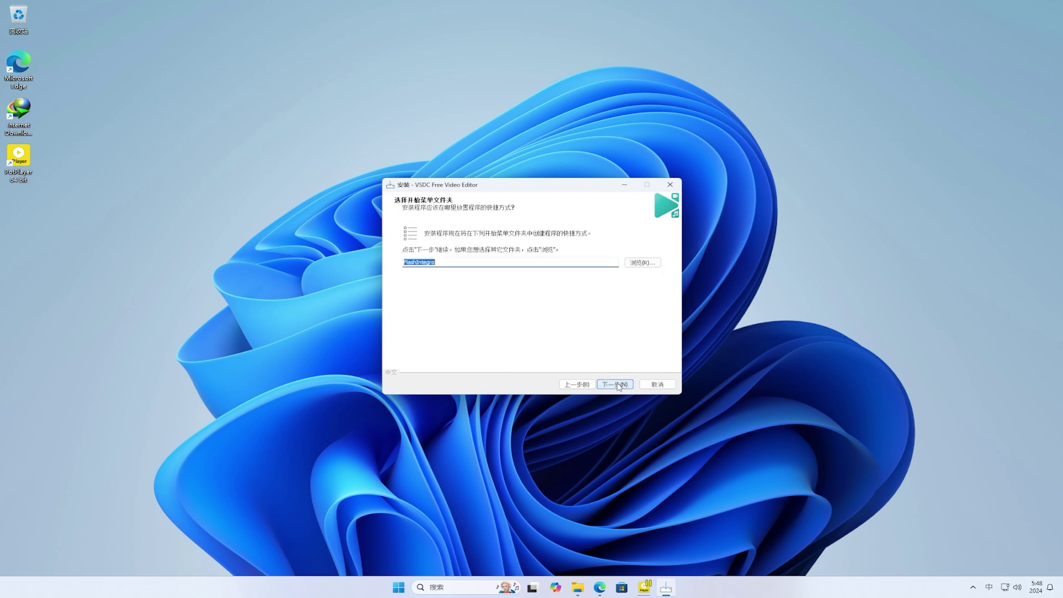
{"action": "left_click", "coordinate": [618, 385]}
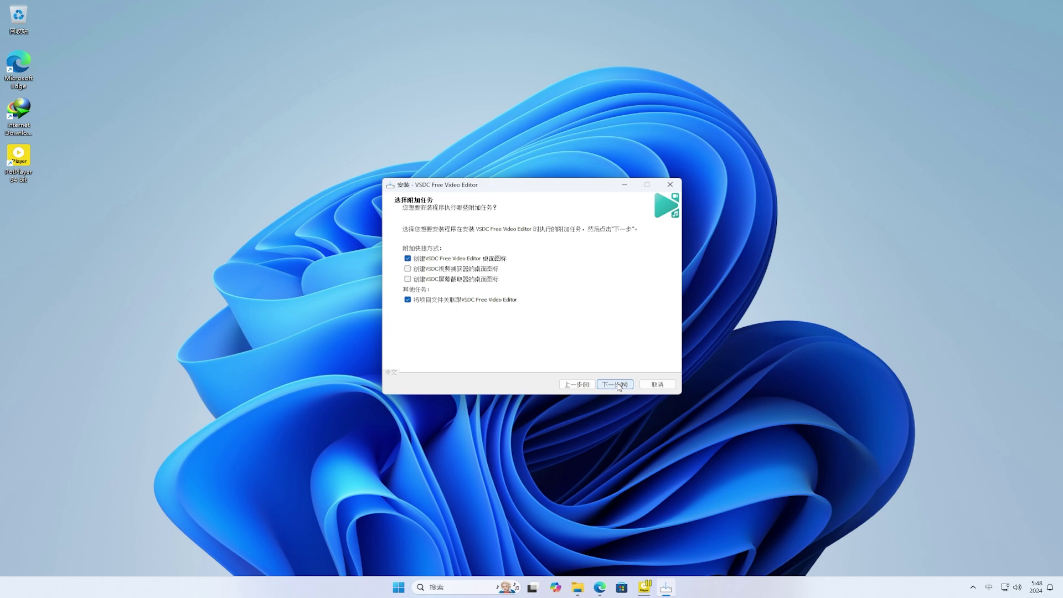
{"action": "left_click", "coordinate": [618, 385]}
{"action": "left_click", "coordinate": [617, 385]}
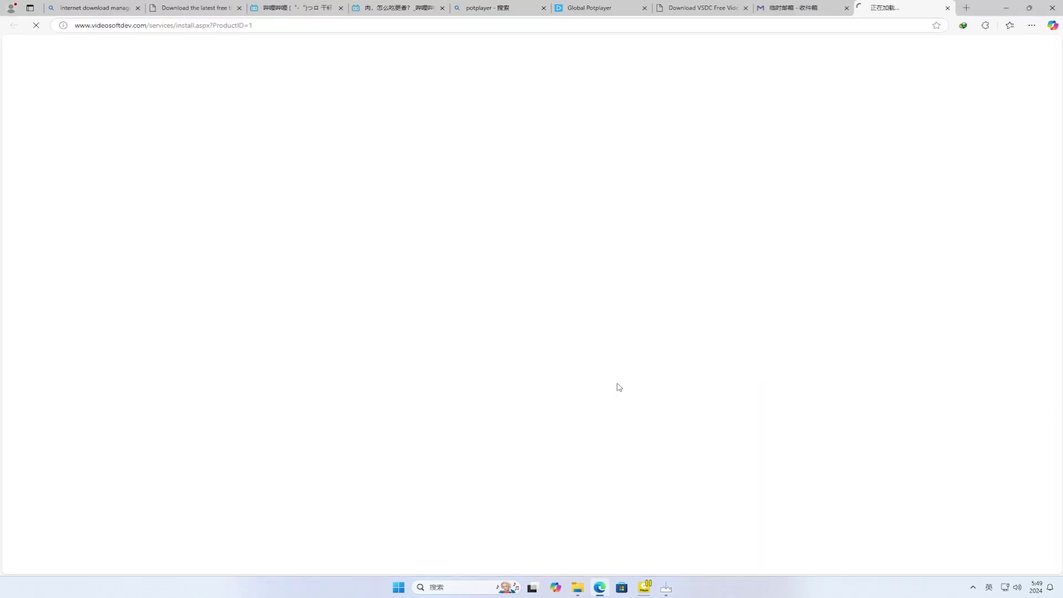
- Close the thank-you tab, copy the selected licence key from the email, and minimize Edge
{"action": "left_click", "coordinate": [948, 7]}
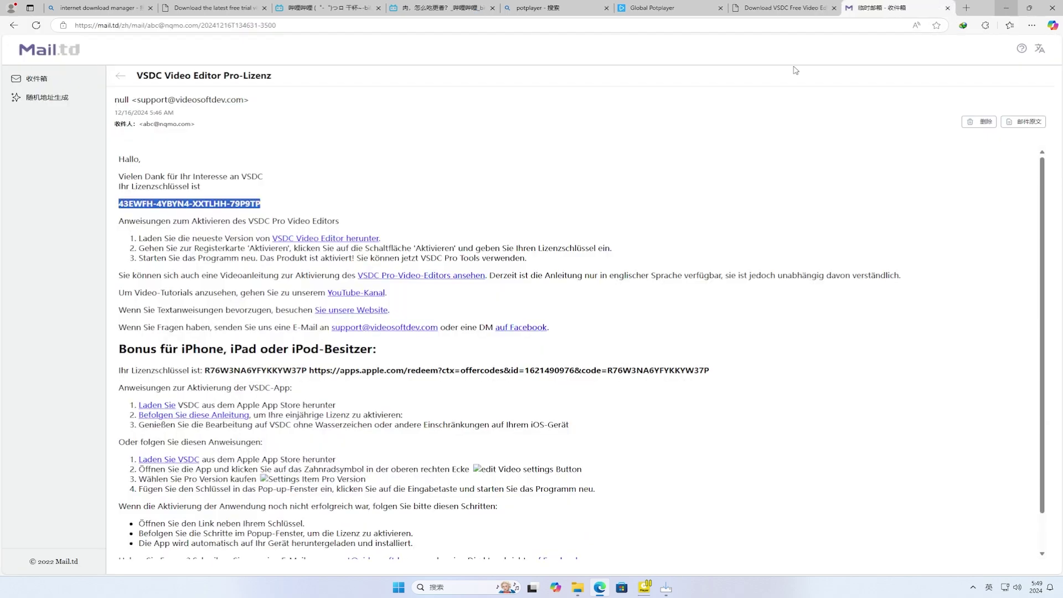
{"action": "right_click", "coordinate": [242, 204]}
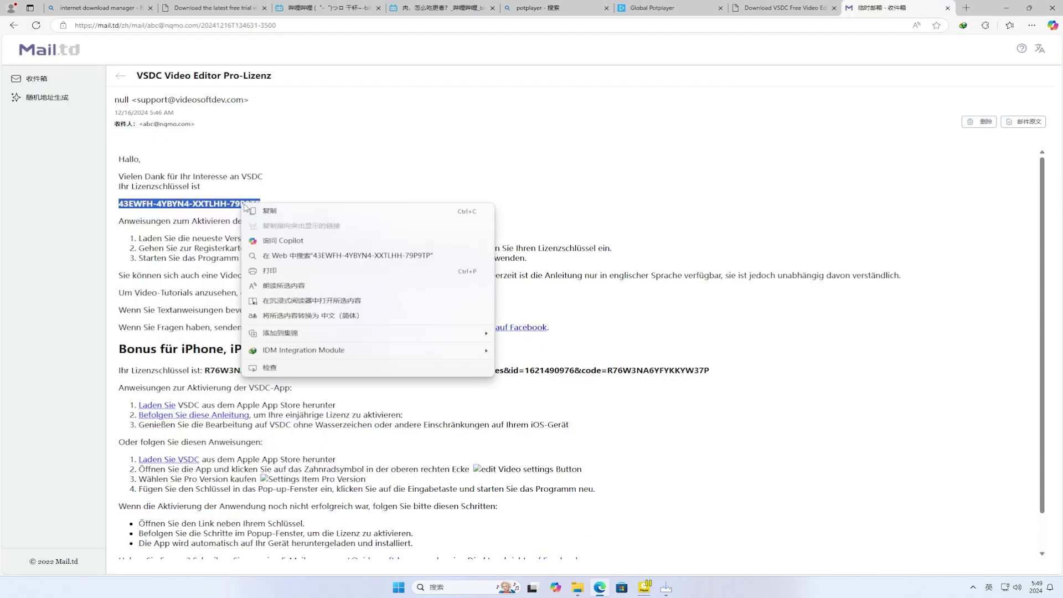
{"action": "left_click", "coordinate": [259, 213]}
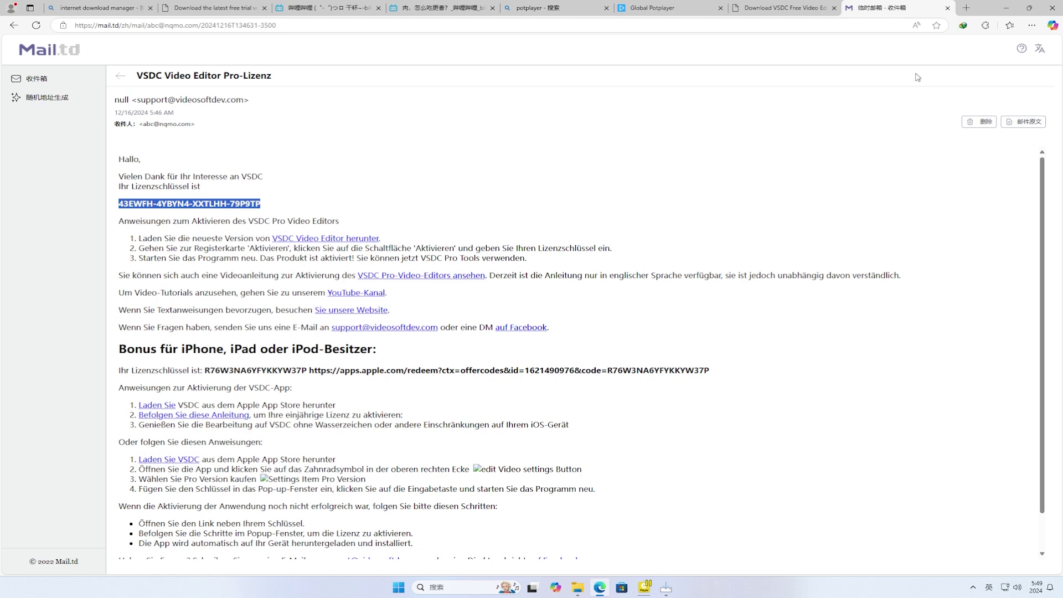
{"action": "left_click", "coordinate": [1009, 10]}
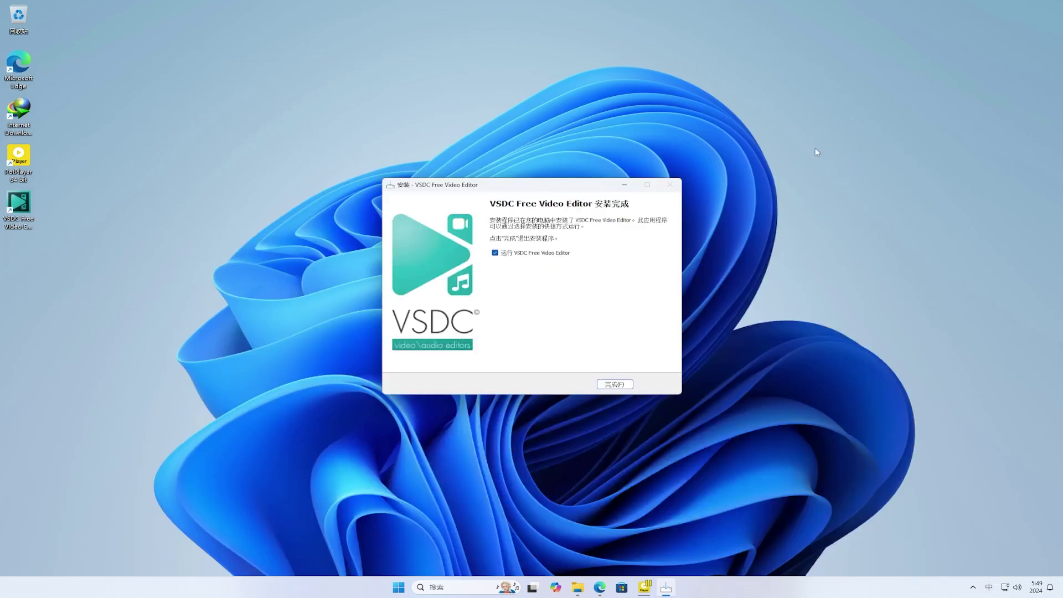
- Finish setup to launch VSDC, dismiss the Pro promotion, and open the Pro activation dialog
{"action": "left_click", "coordinate": [612, 385]}
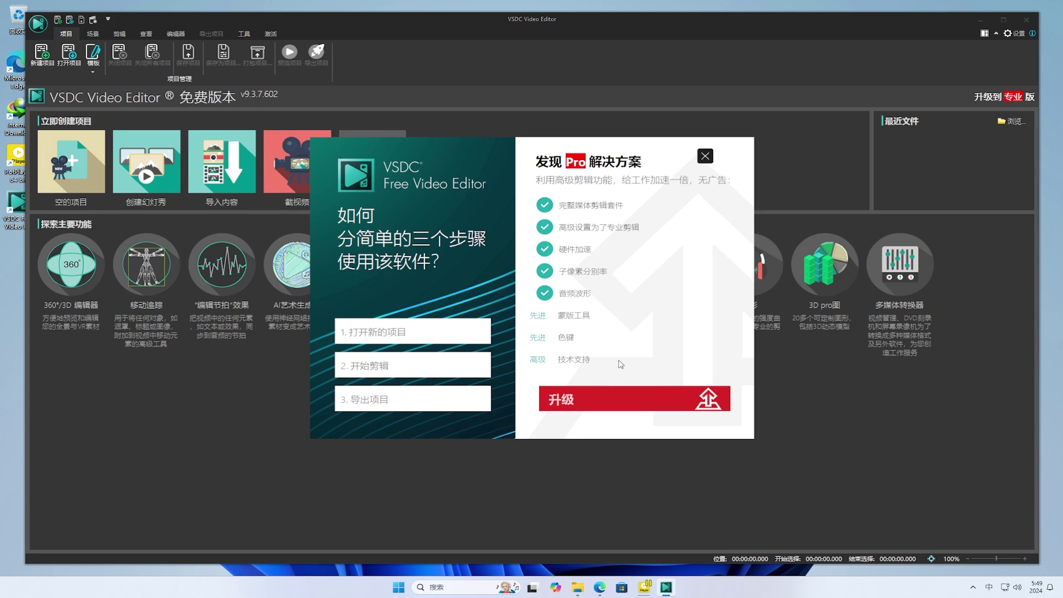
{"action": "left_click", "coordinate": [705, 156]}
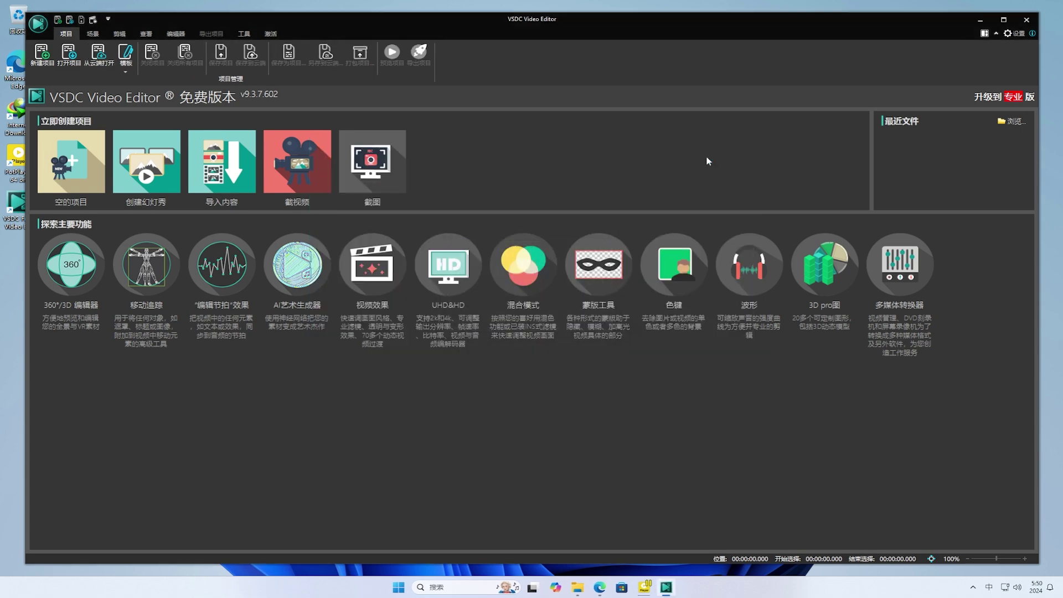
{"action": "left_click", "coordinate": [271, 34]}
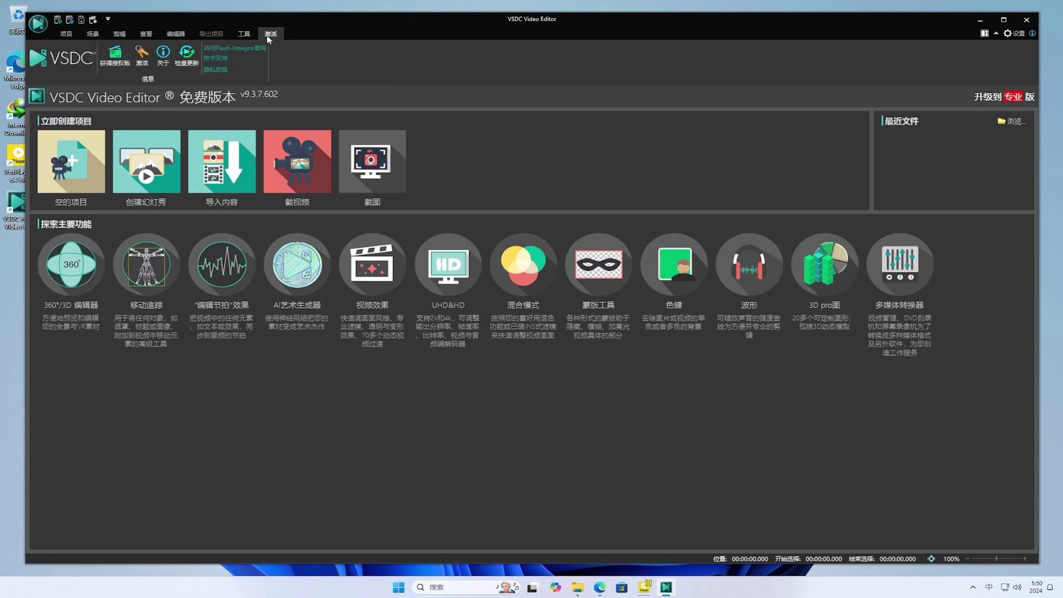
{"action": "left_click", "coordinate": [142, 55]}
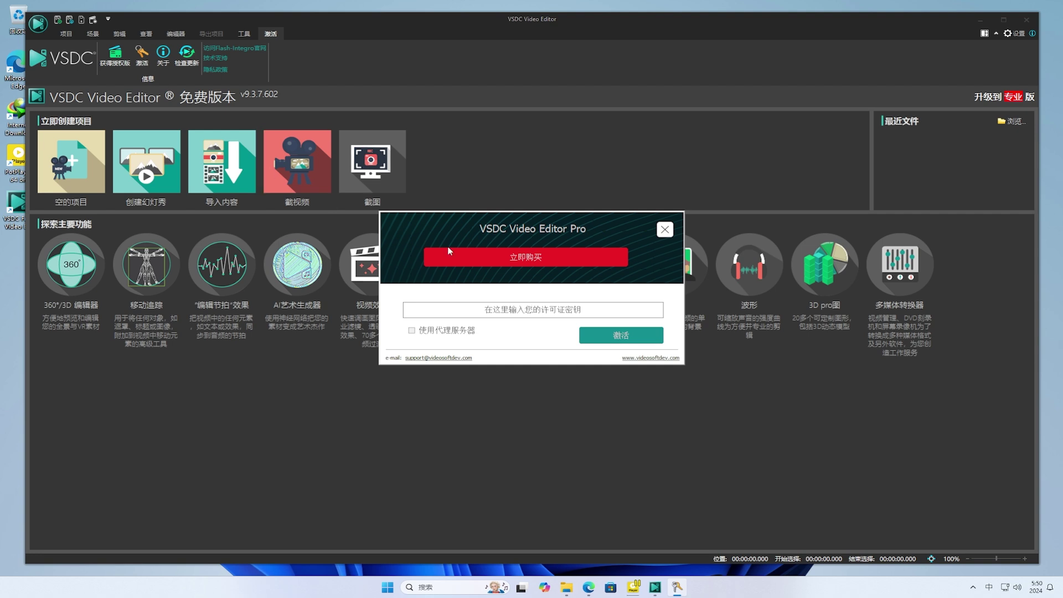
- Paste the copied licence key, activate Pro, confirm the success message, and close the editor
{"action": "left_click", "coordinate": [606, 307]}
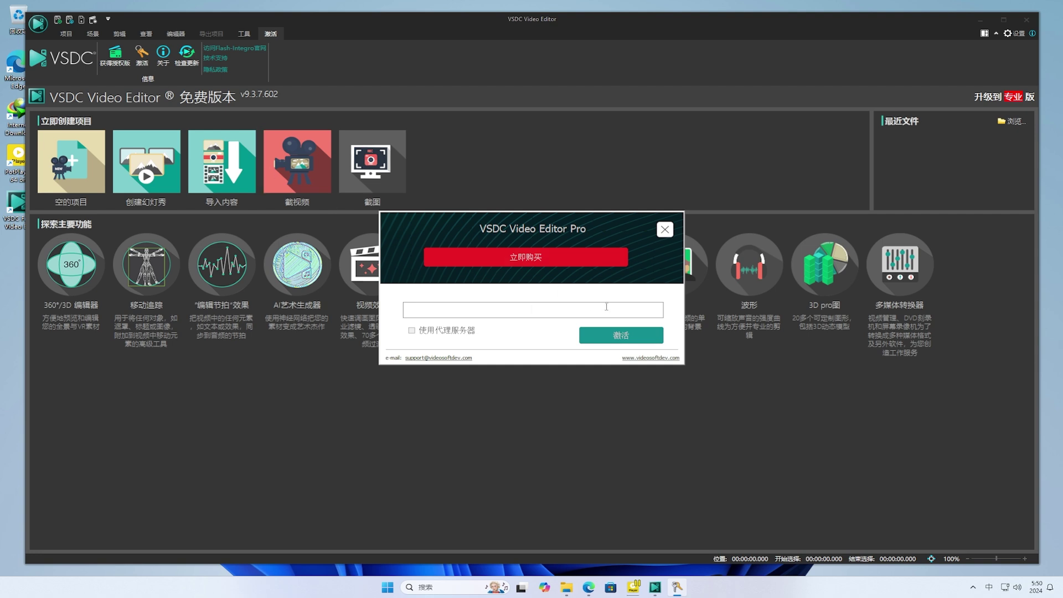
{"action": "right_click", "coordinate": [584, 308]}
{"action": "left_click", "coordinate": [632, 351]}
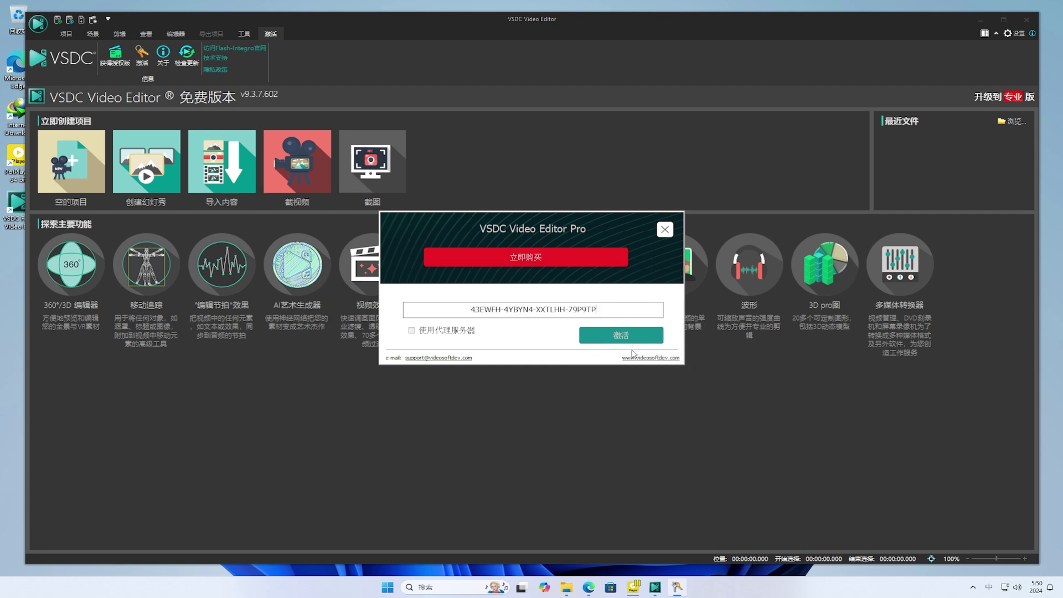
{"action": "left_click", "coordinate": [633, 337]}
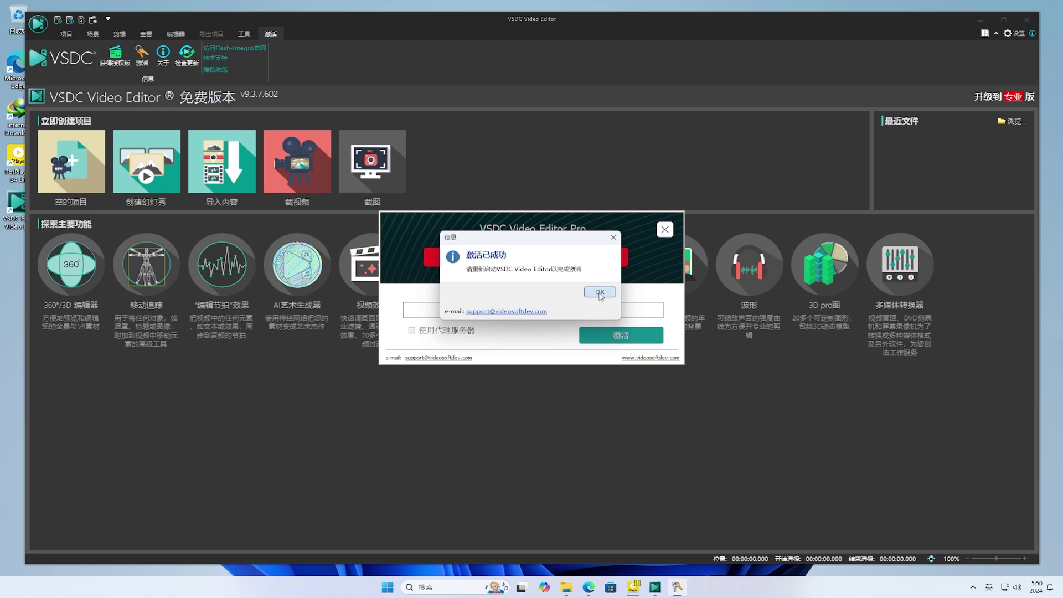
{"action": "left_click", "coordinate": [599, 293]}
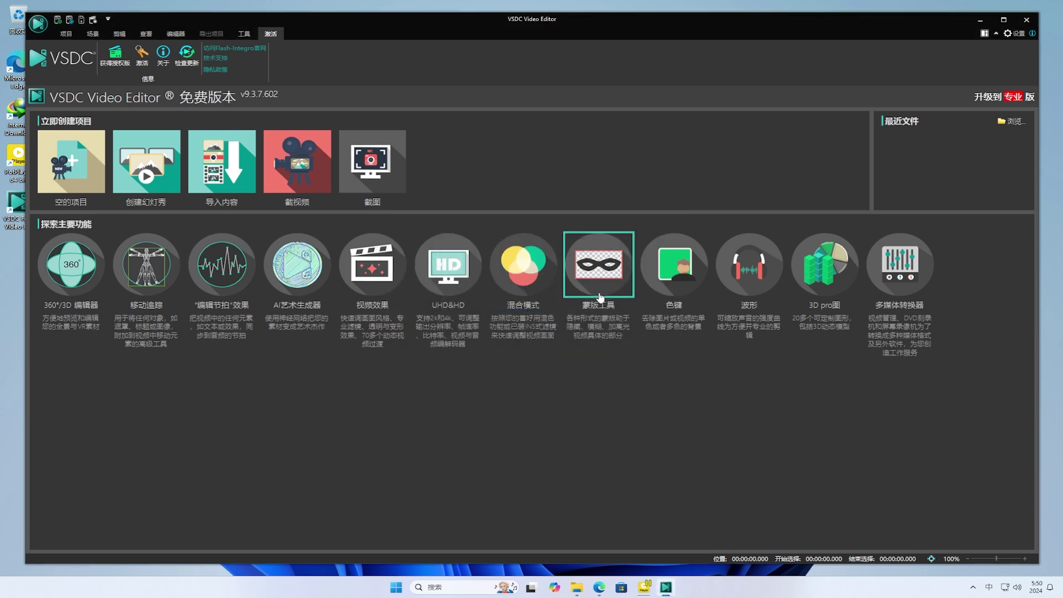
{"action": "left_click", "coordinate": [1026, 20]}
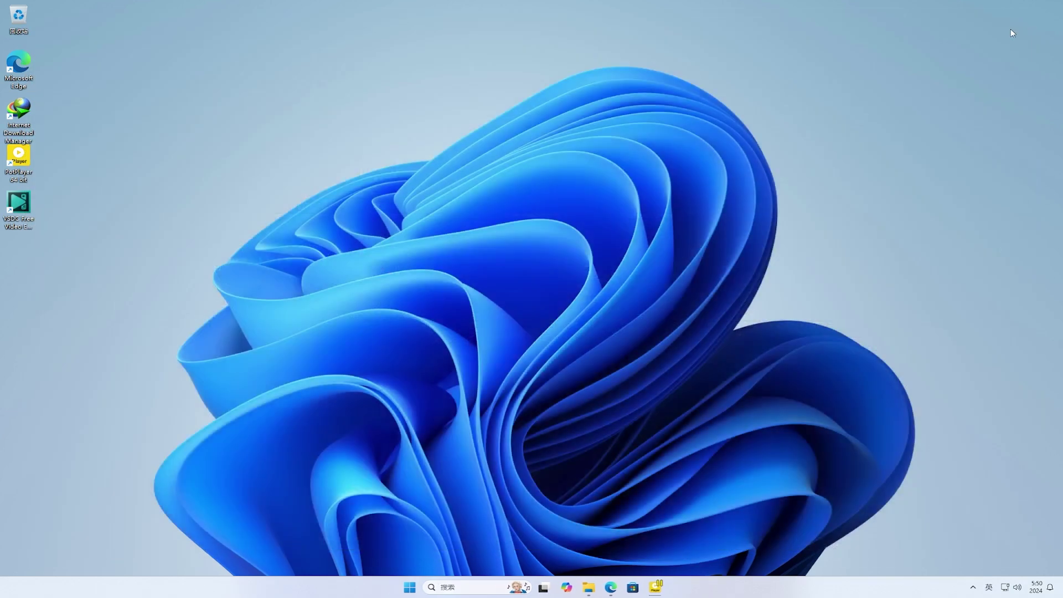
- Relaunch VSDC maximized and create an empty Project 1 with default 1920×1080, 30 fps settings
{"action": "double_click", "coordinate": [26, 204]}
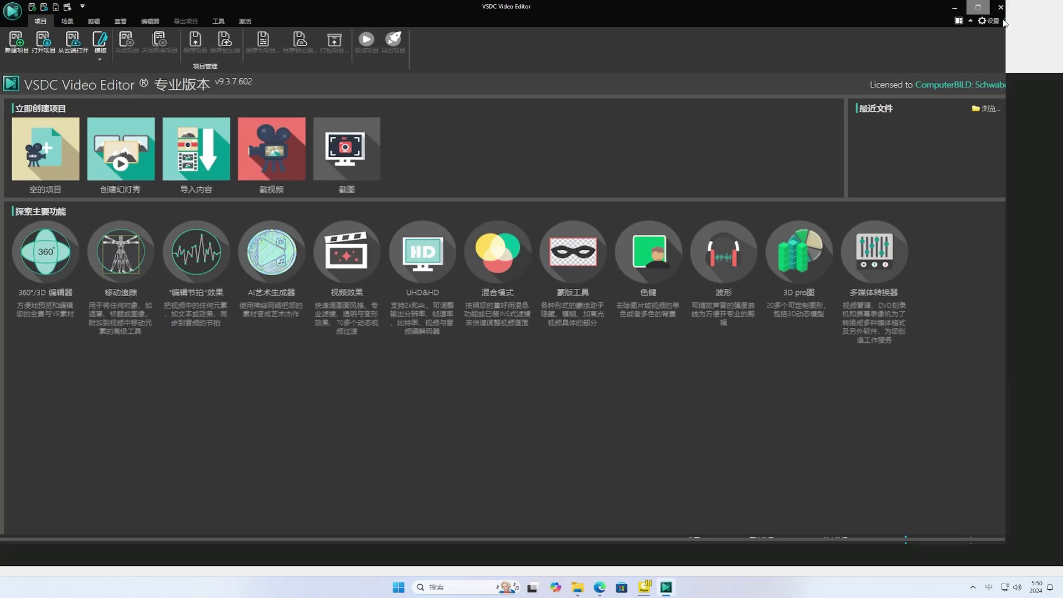
{"action": "left_click", "coordinate": [1003, 20]}
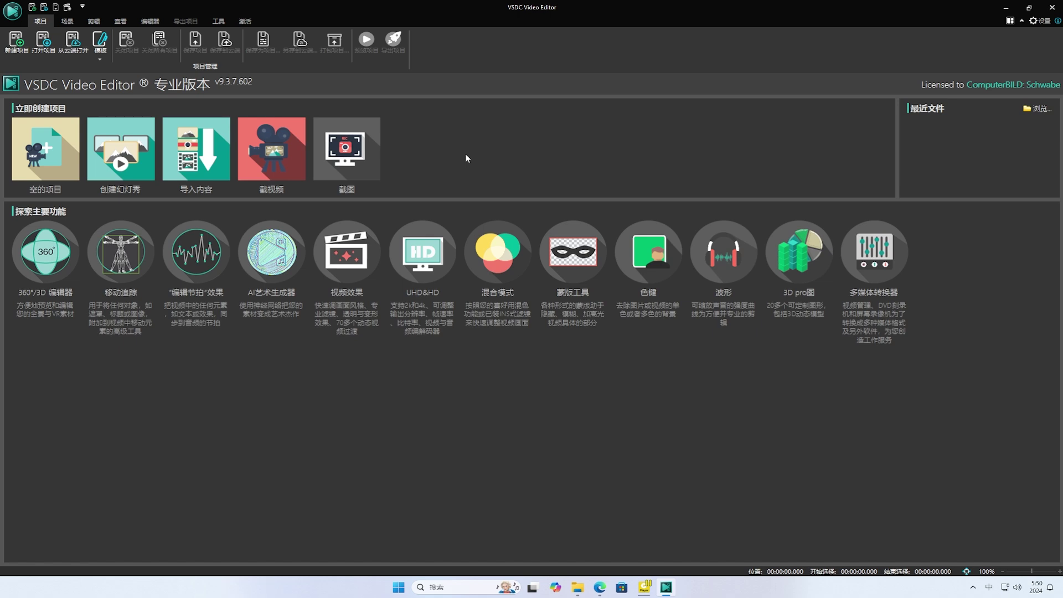
{"action": "left_click", "coordinate": [57, 150]}
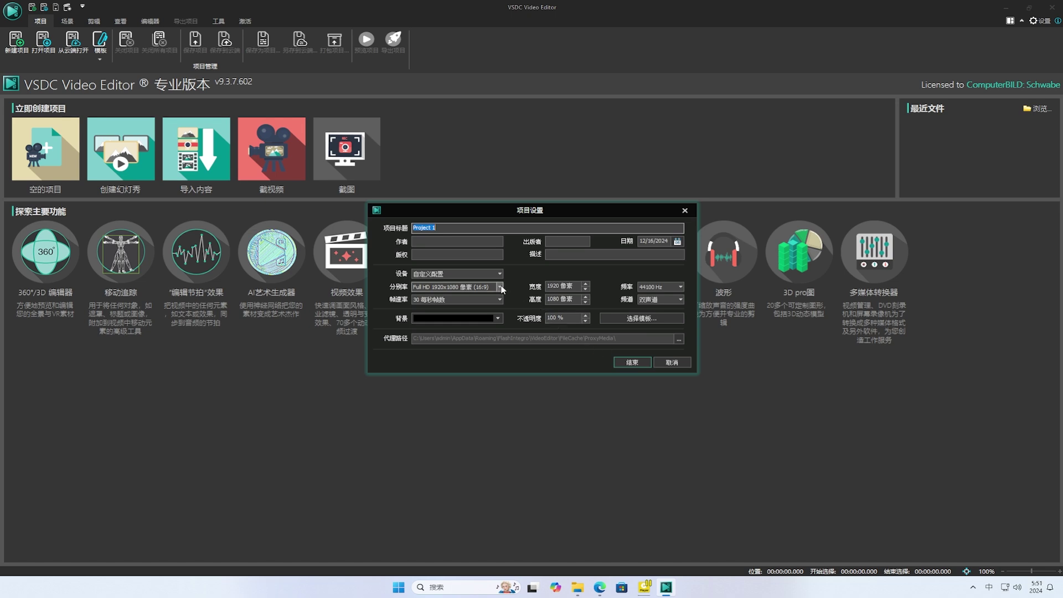
{"action": "left_click", "coordinate": [632, 363]}
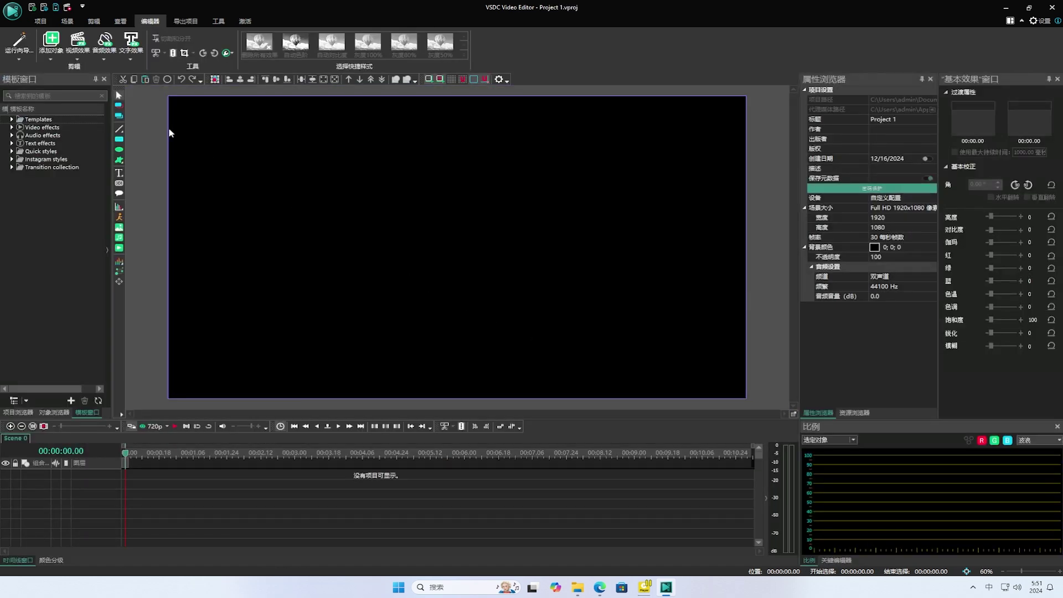
{"action": "left_click", "coordinate": [49, 55]}
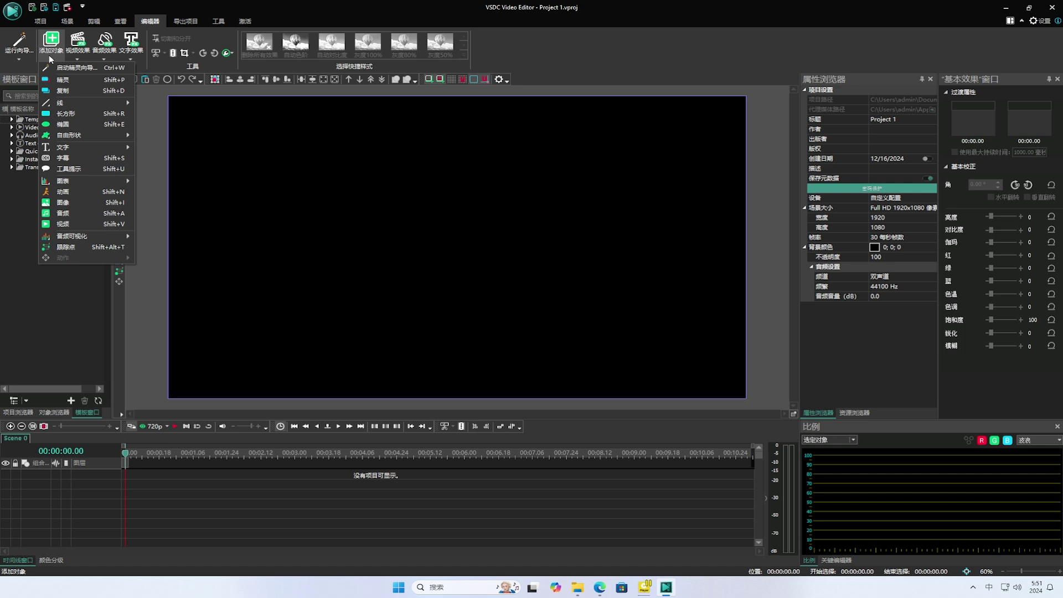
{"action": "left_click", "coordinate": [49, 55]}
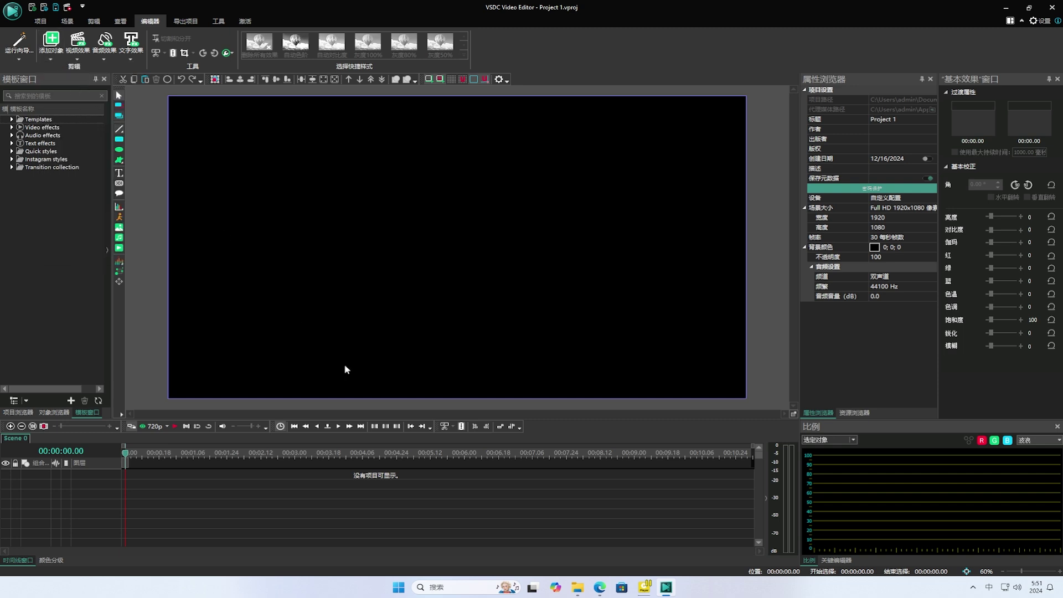
- Drag both downloaded MP4 files from the Video folder onto the timeline as layers
{"action": "left_click", "coordinate": [578, 587]}
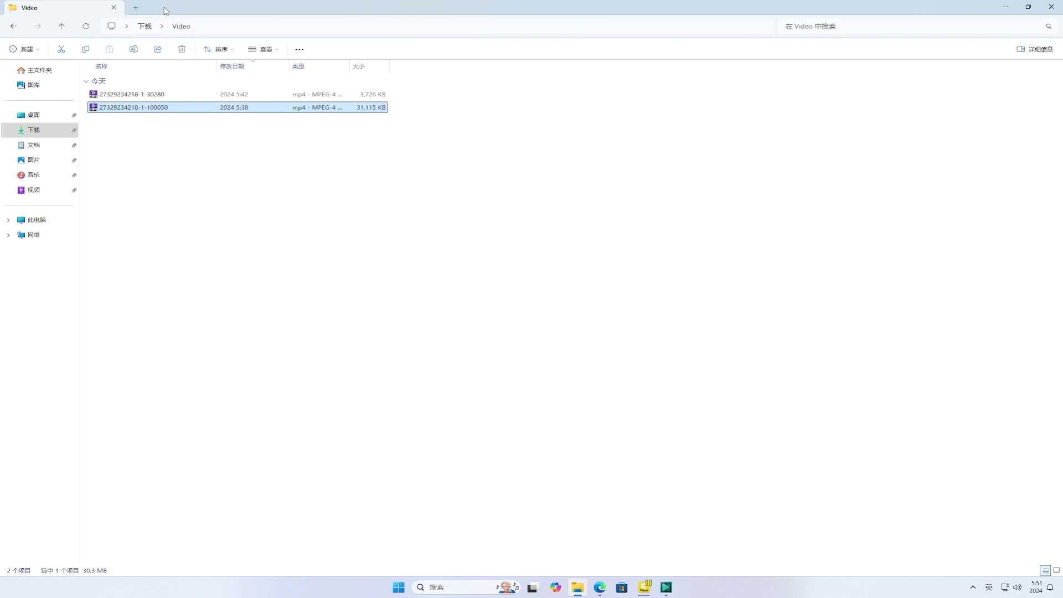
{"action": "left_click_drag", "start_coordinate": [166, 11], "coordinate": [774, 205]}
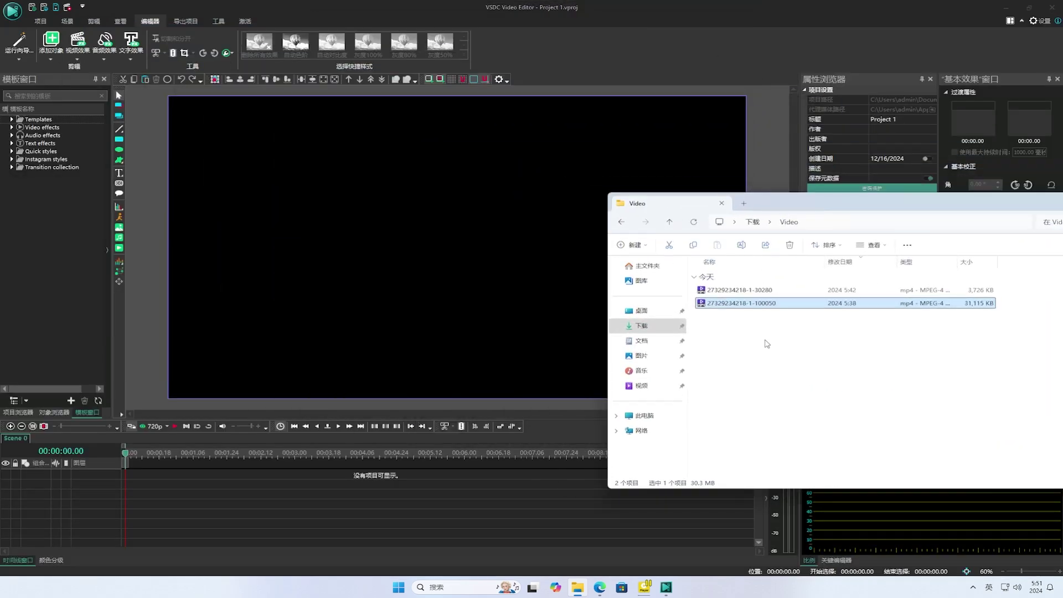
{"action": "left_click_drag", "start_coordinate": [766, 344], "coordinate": [141, 499]}
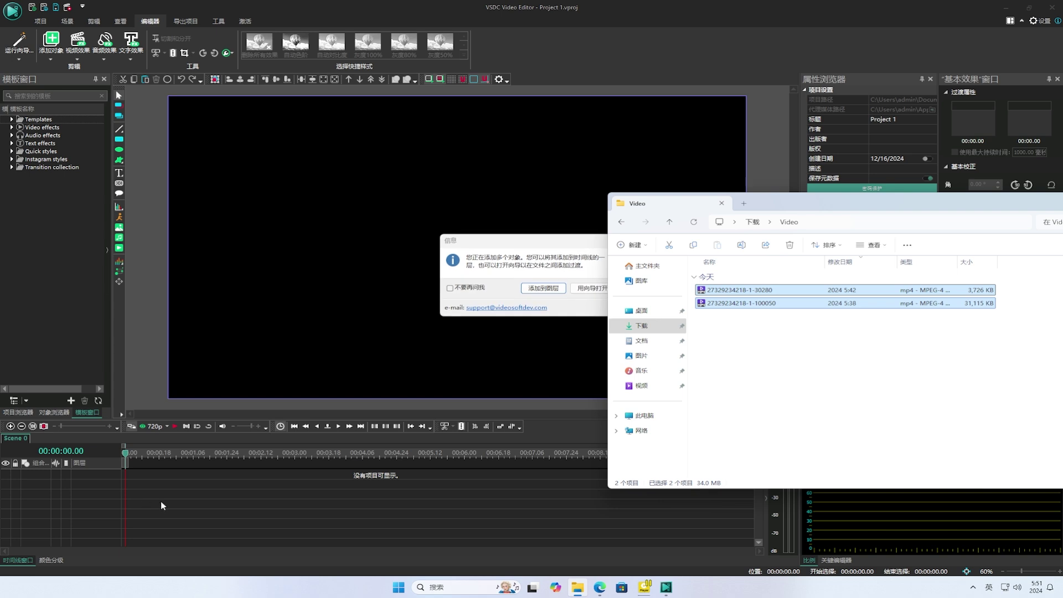
{"action": "left_click", "coordinate": [545, 241]}
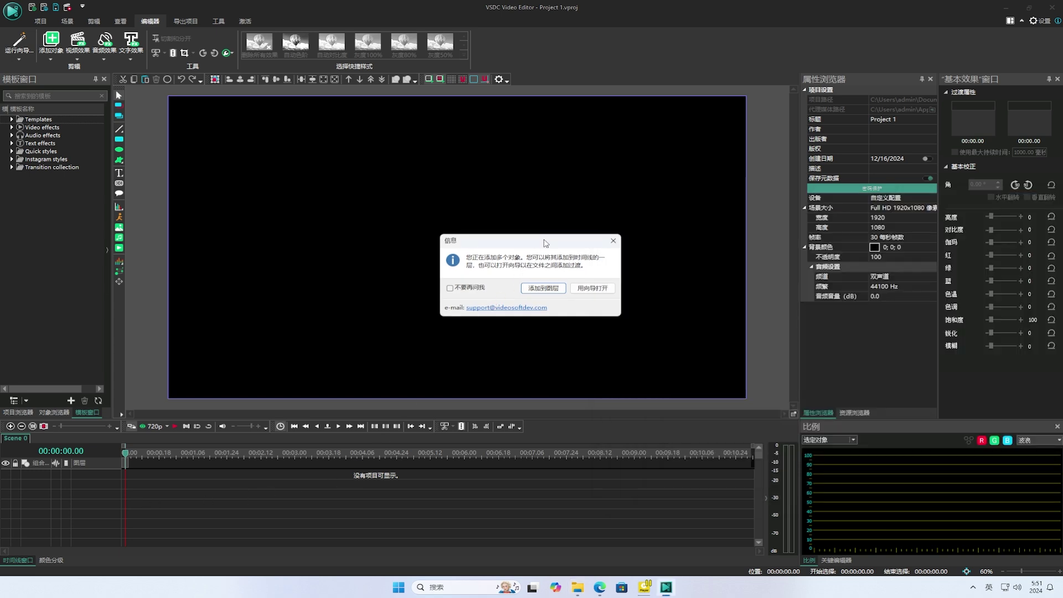
{"action": "left_click", "coordinate": [549, 287]}
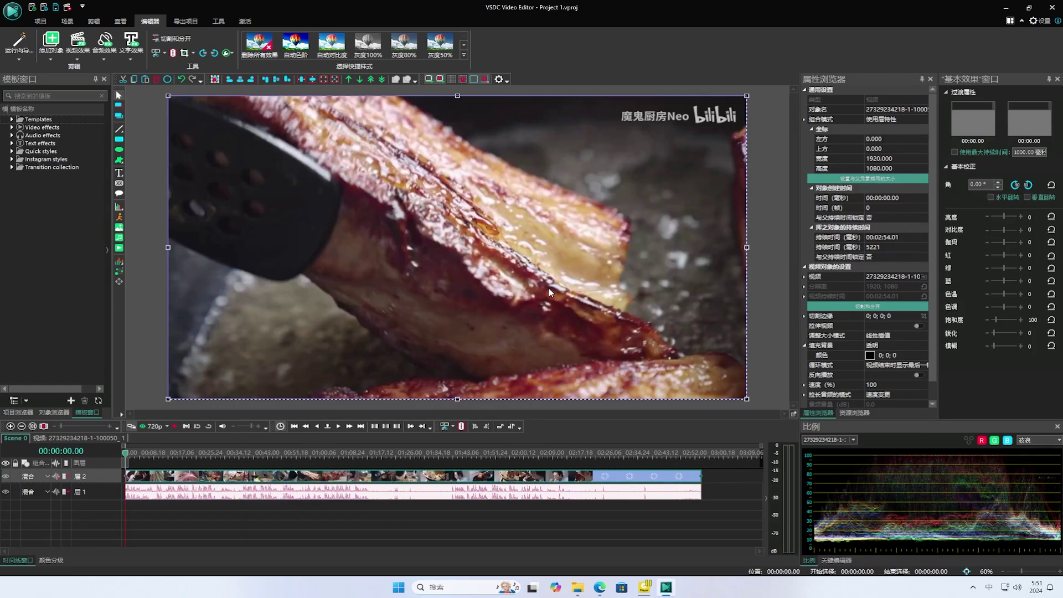
- Preview the project playback, then bring up the project export screen
{"action": "key", "text": "space"}
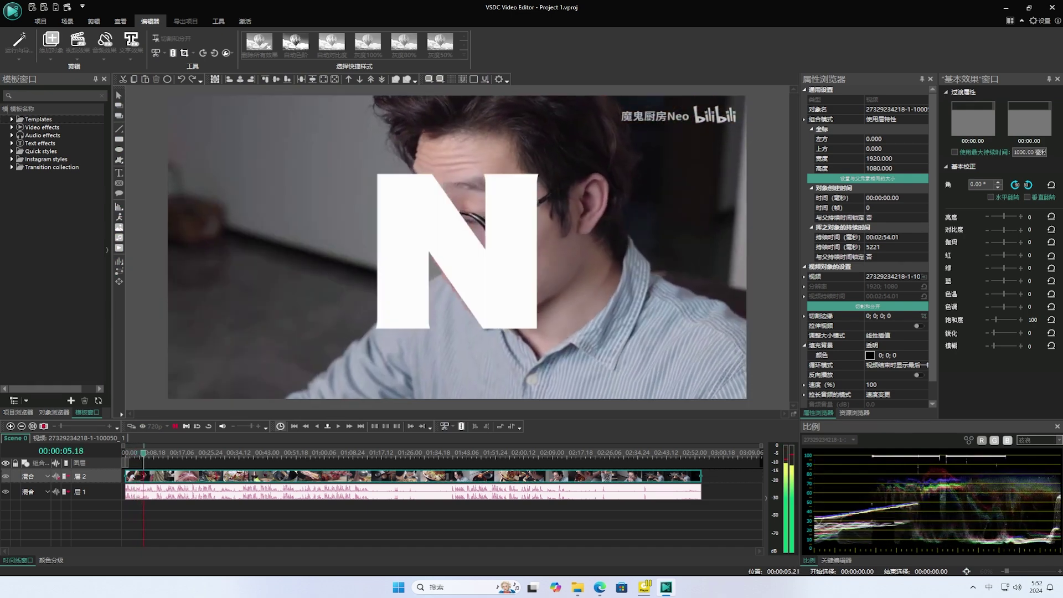
{"action": "key", "text": "space"}
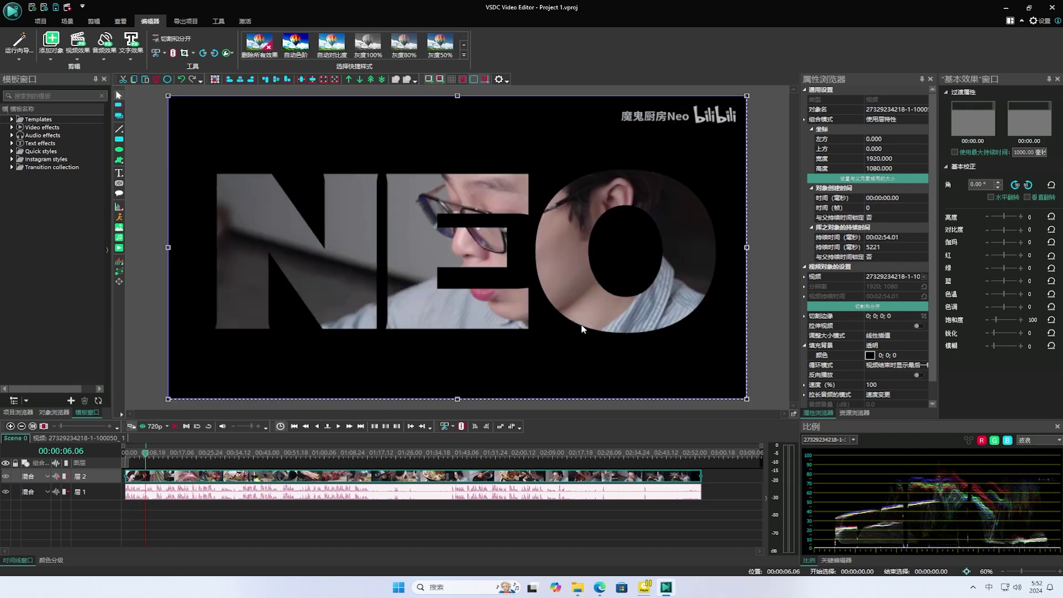
{"action": "left_click", "coordinate": [40, 22]}
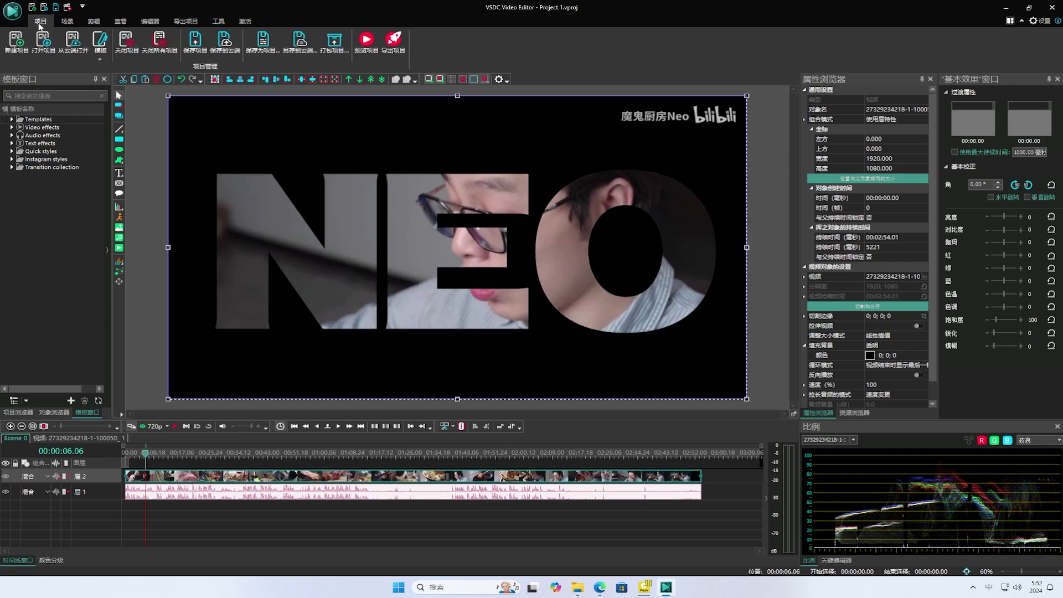
{"action": "left_click", "coordinate": [394, 37]}
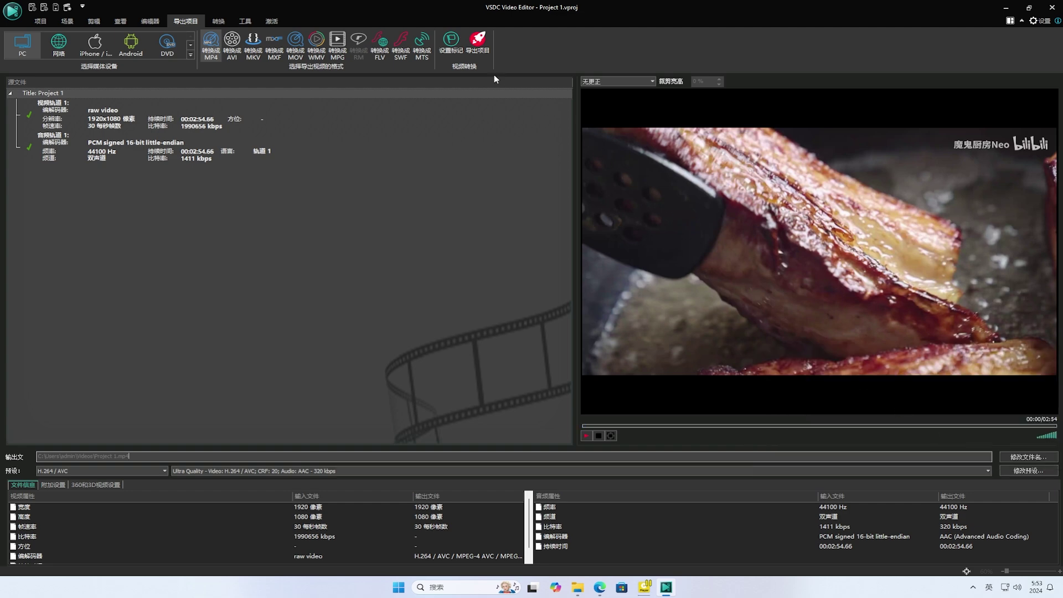
- Export the project, saving it as Project 1 on the desktop so MP4 conversion starts
{"action": "left_click", "coordinate": [475, 42]}
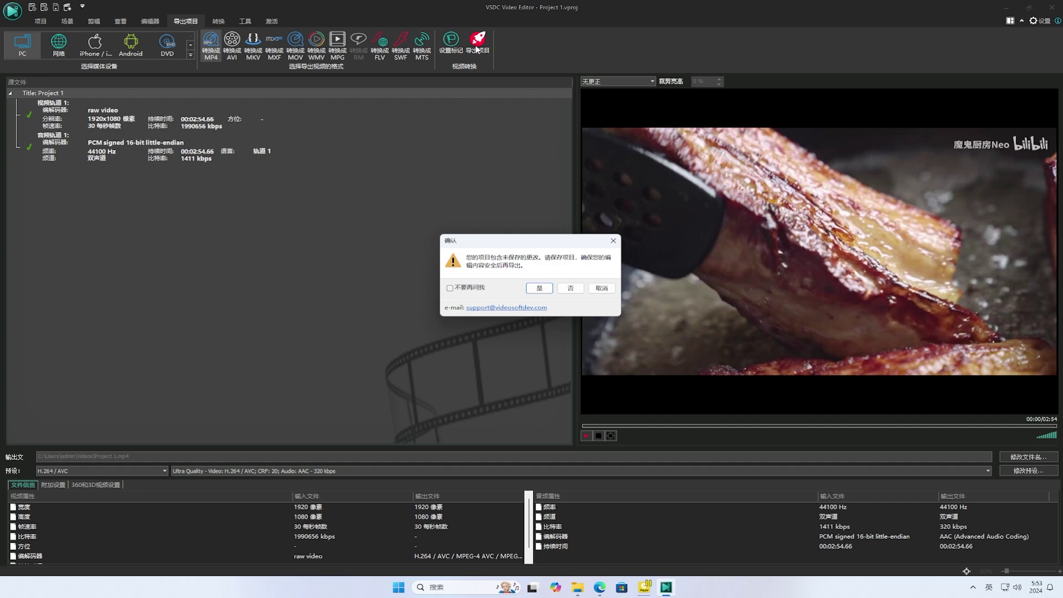
{"action": "left_click", "coordinate": [542, 289]}
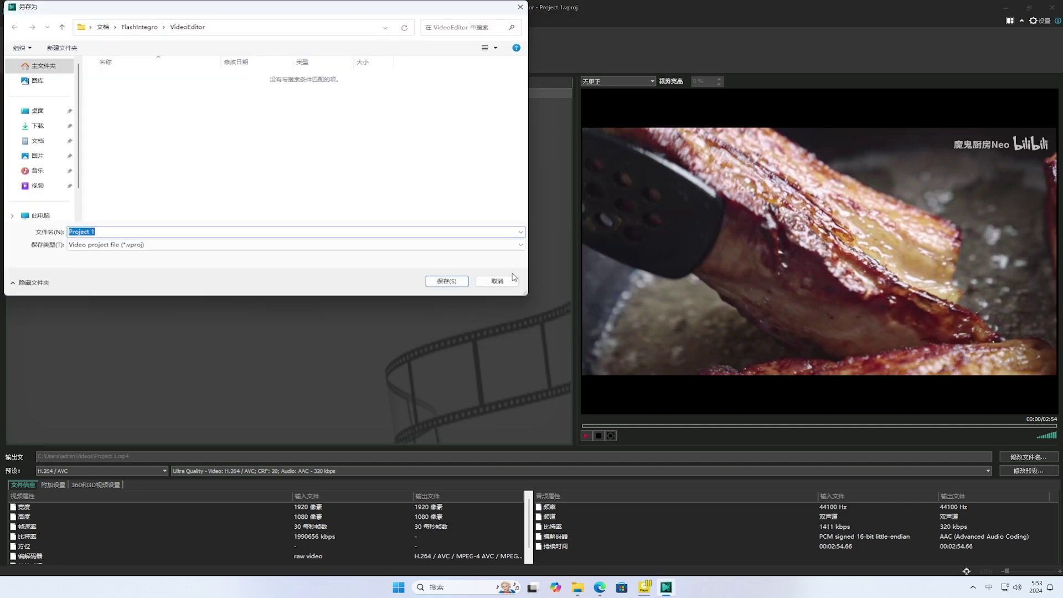
{"action": "left_click", "coordinate": [50, 116]}
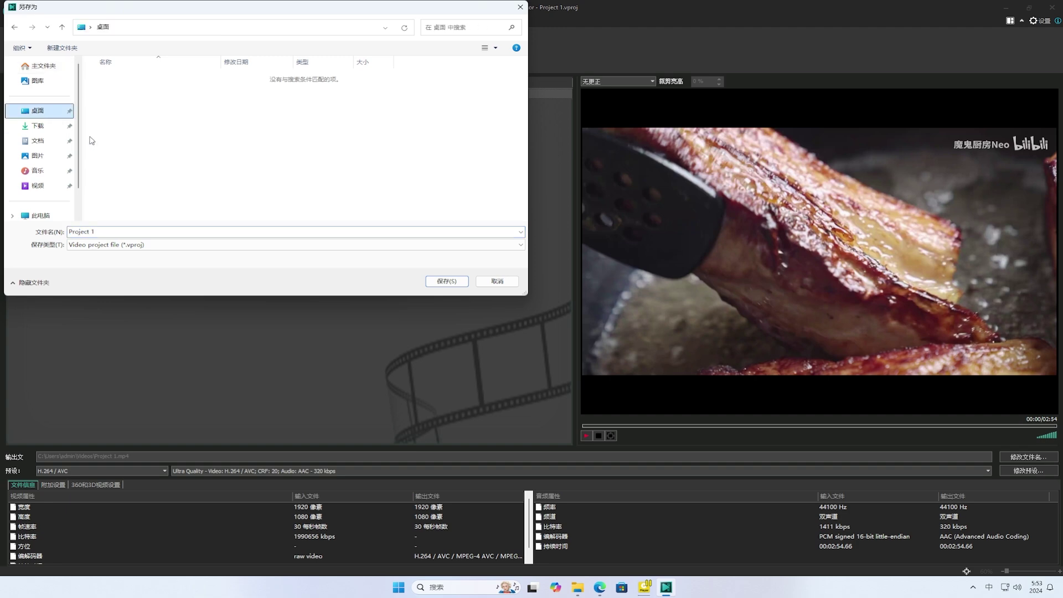
{"action": "left_click", "coordinate": [446, 280]}
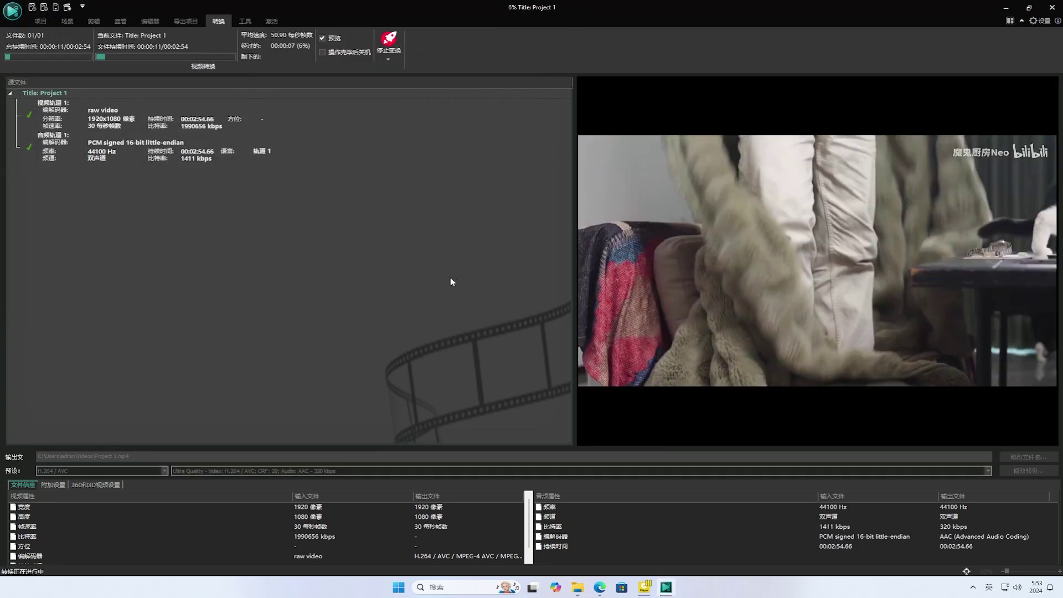